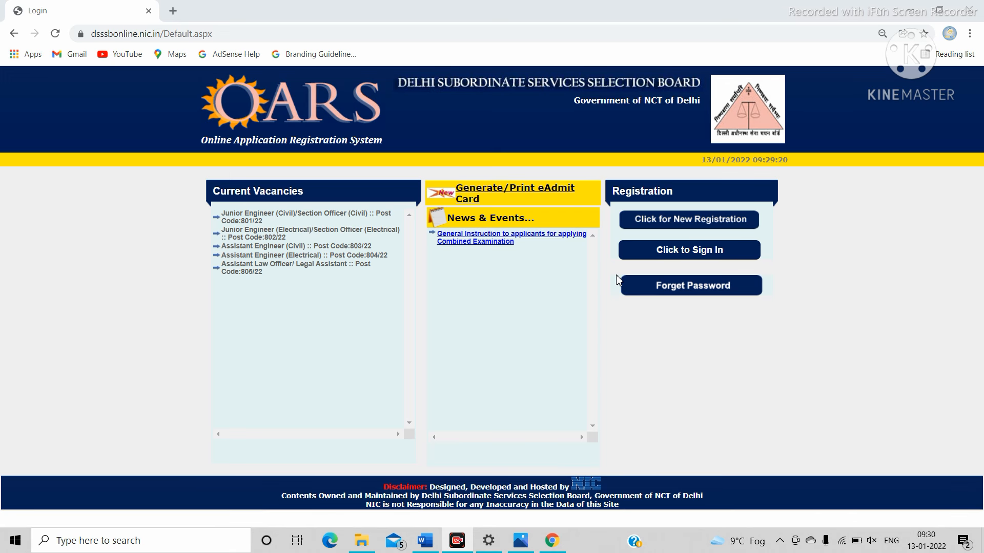
Sign in to the registration portal and open the e-Dossier for the post SPECIAL EDUCATOR (Pry[dot])( 32/21 ).
click(675, 259)
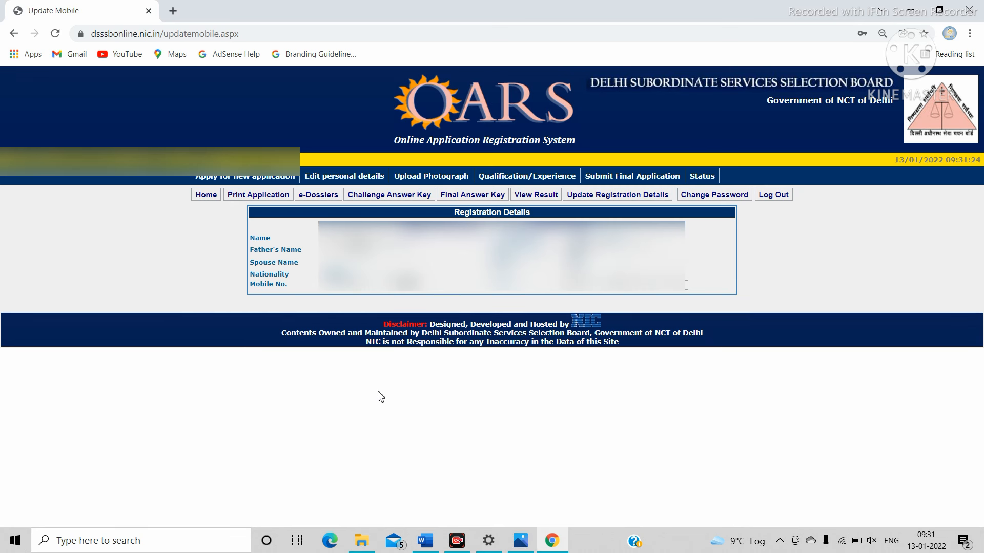
click(318, 195)
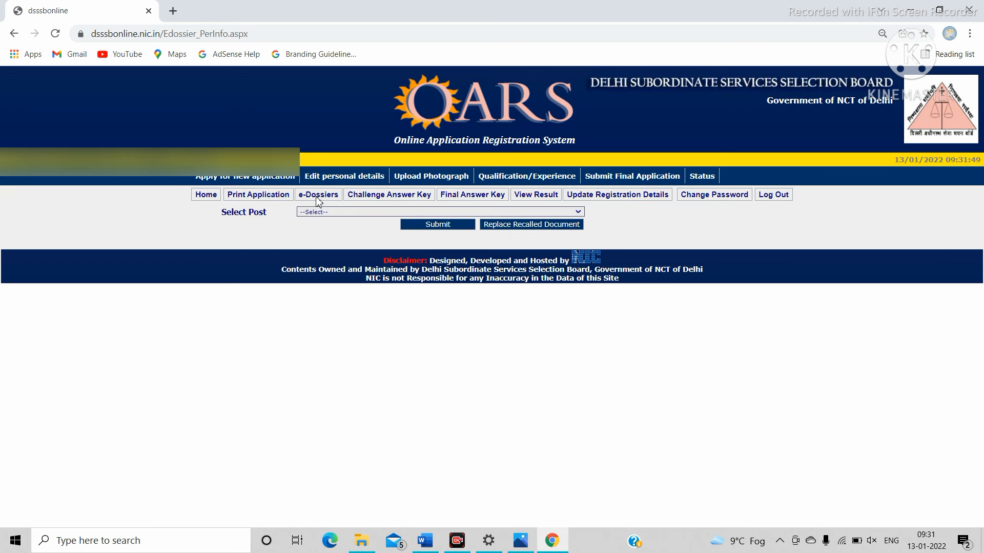
click(339, 212)
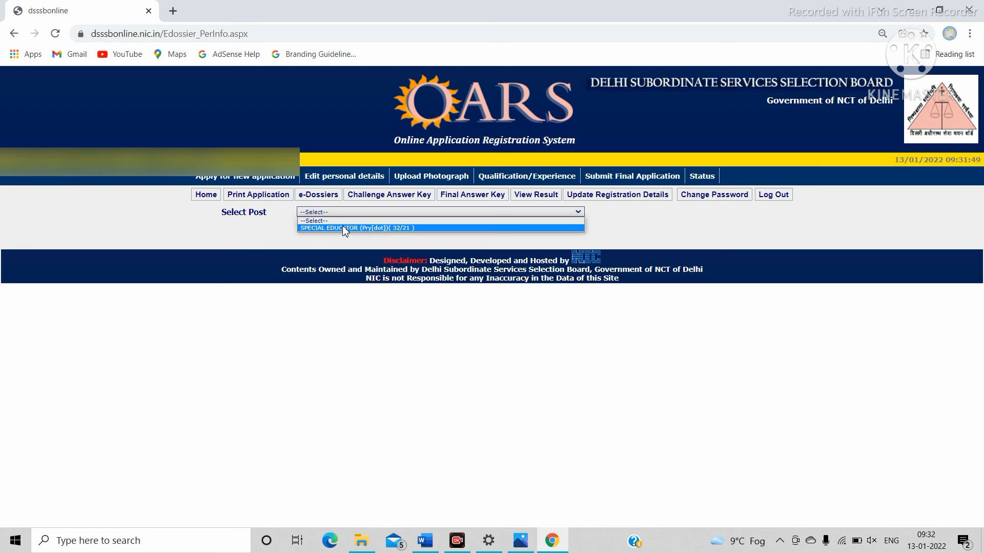
click(343, 228)
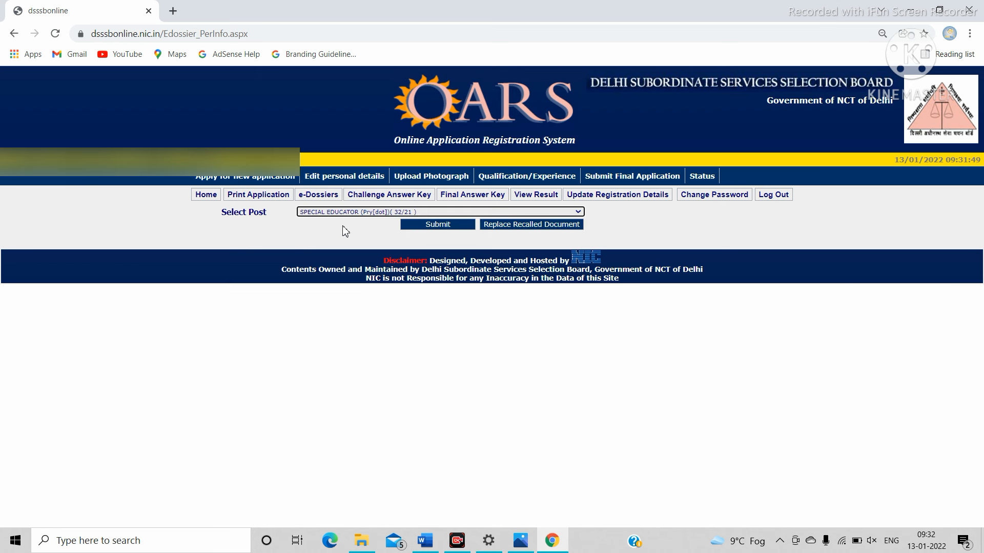
click(418, 226)
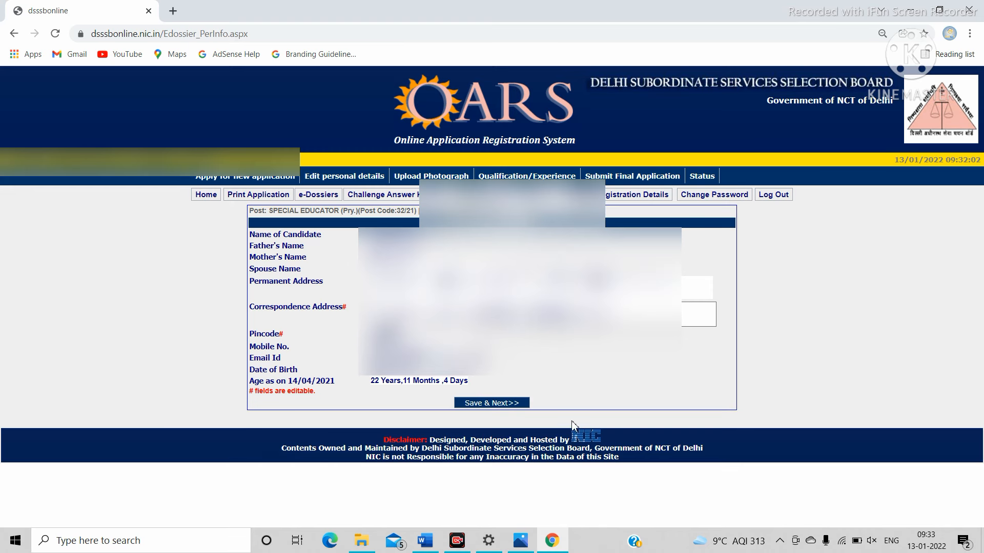
Switch to the Photos app and examine the sample OBC category form, including its certificate upload and parent certificate fields.
click(520, 544)
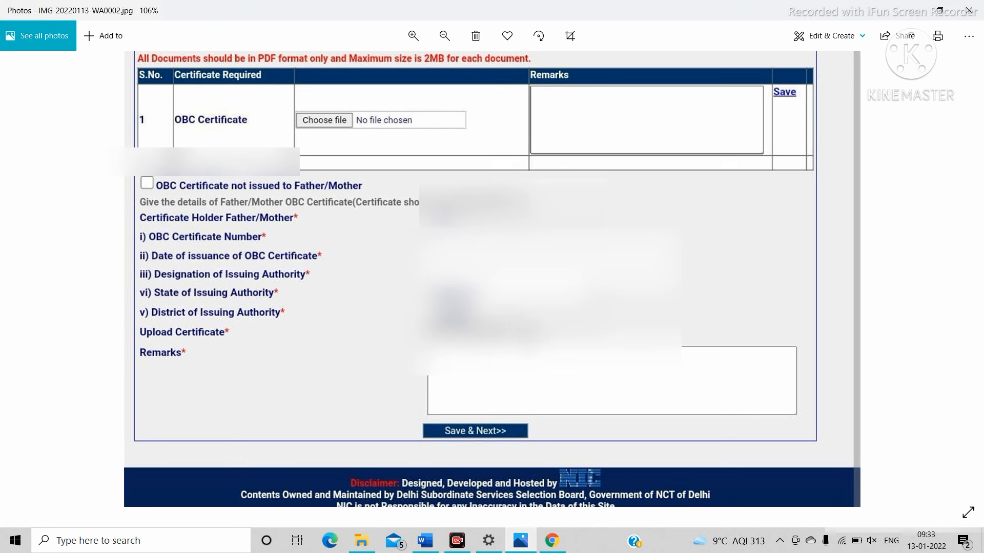
scroll(531, 336, up, 3)
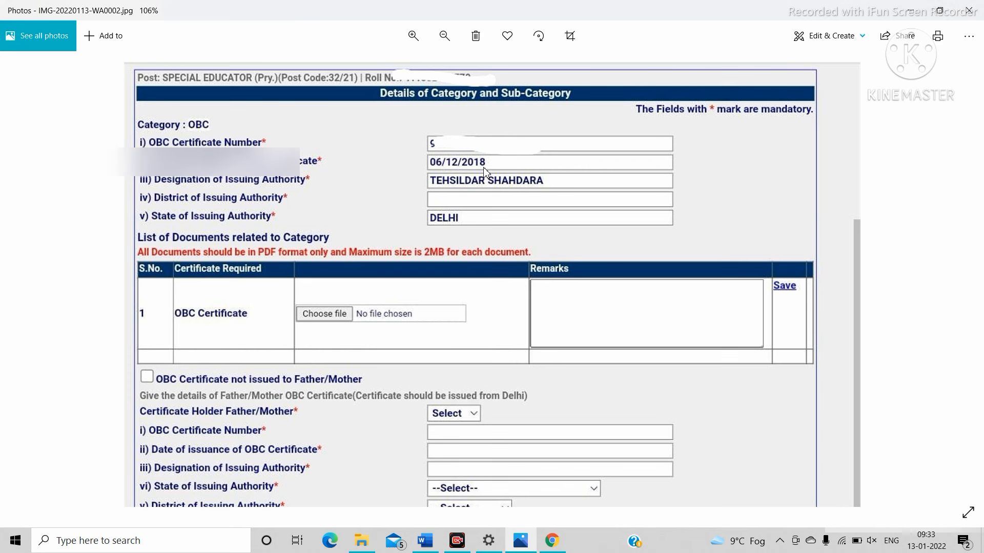
scroll(499, 189, down, 1)
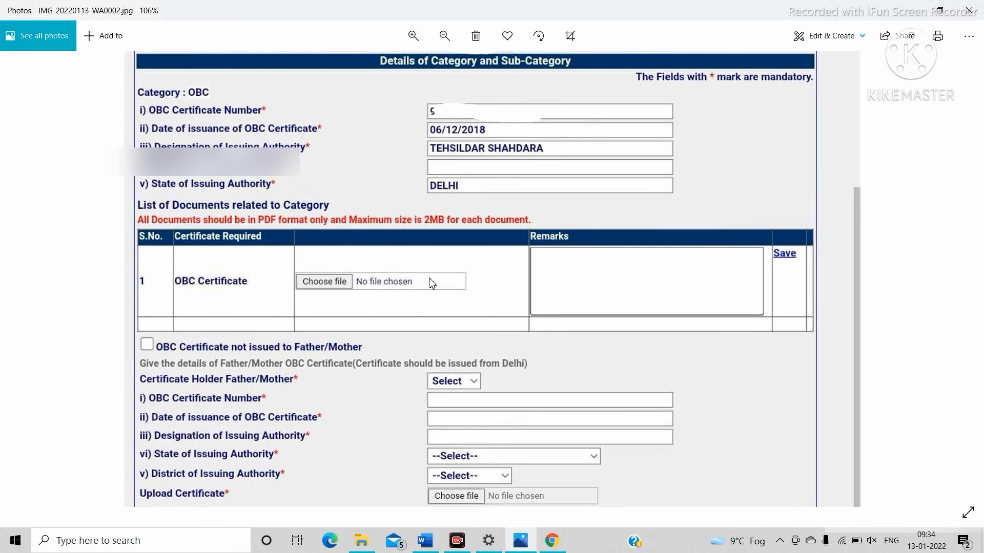
scroll(432, 283, down, 2)
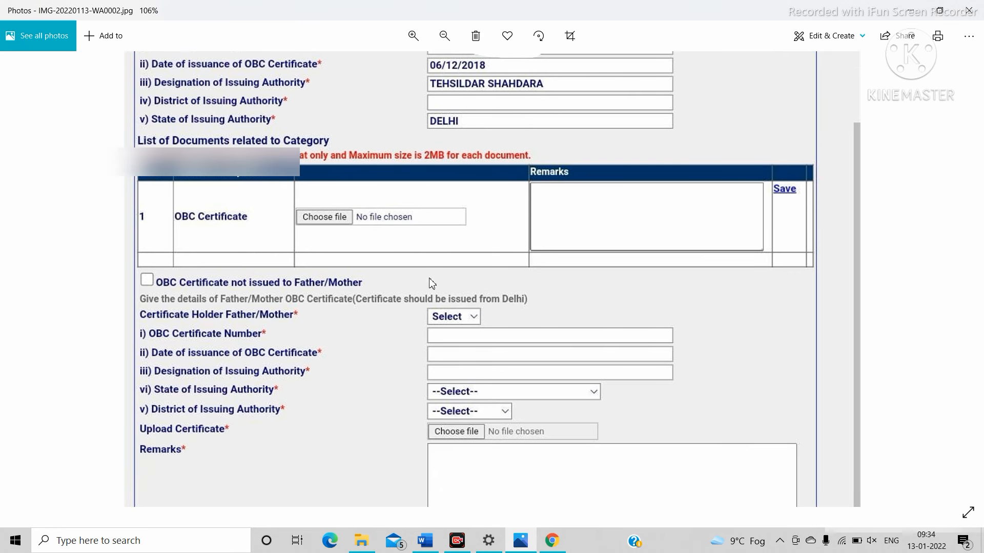
scroll(432, 283, down, 1)
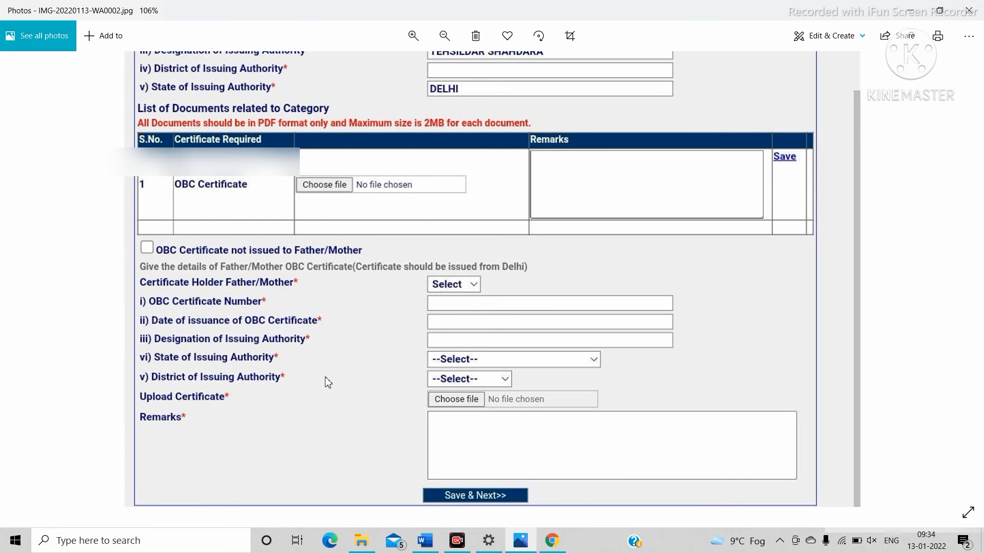
scroll(423, 369, down, 1)
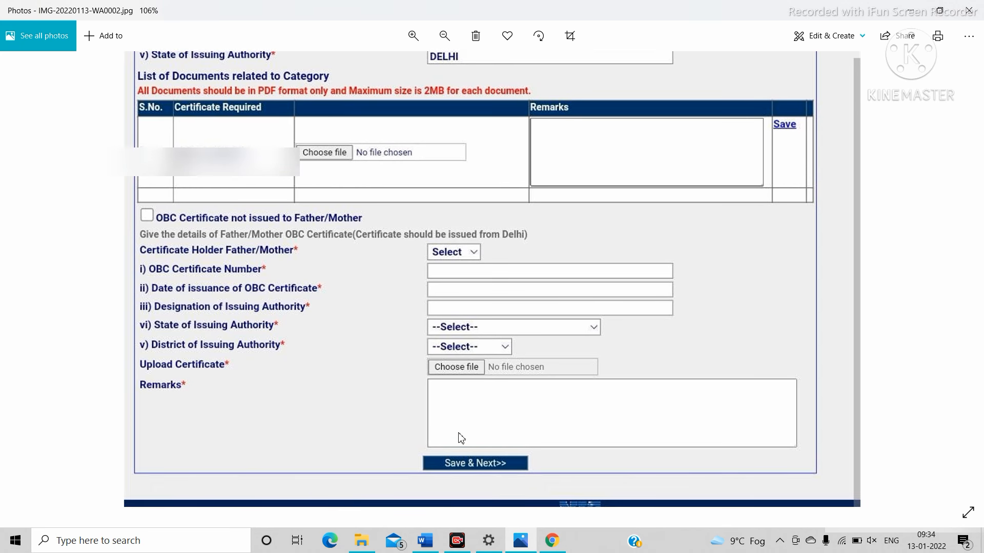
scroll(461, 438, up, 5)
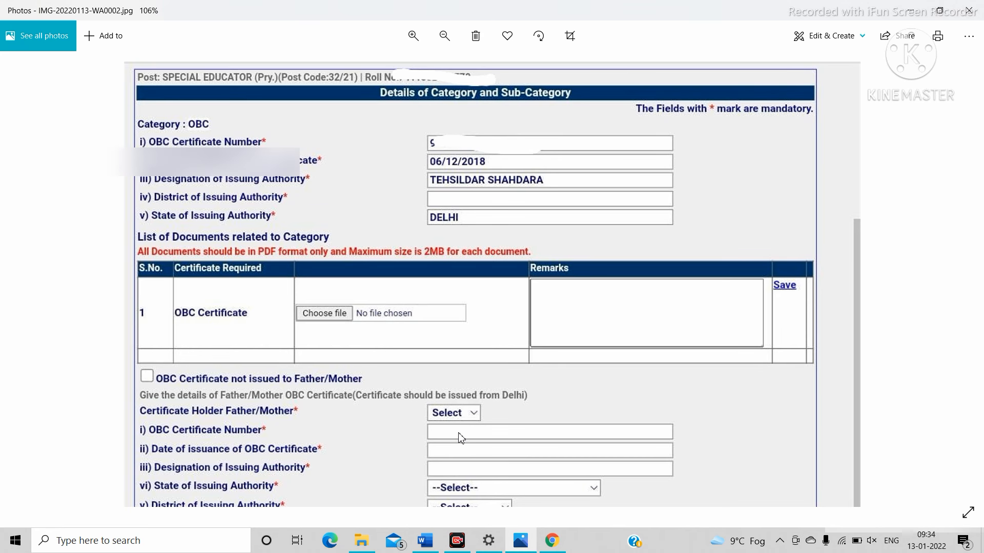
scroll(461, 438, down, 1)
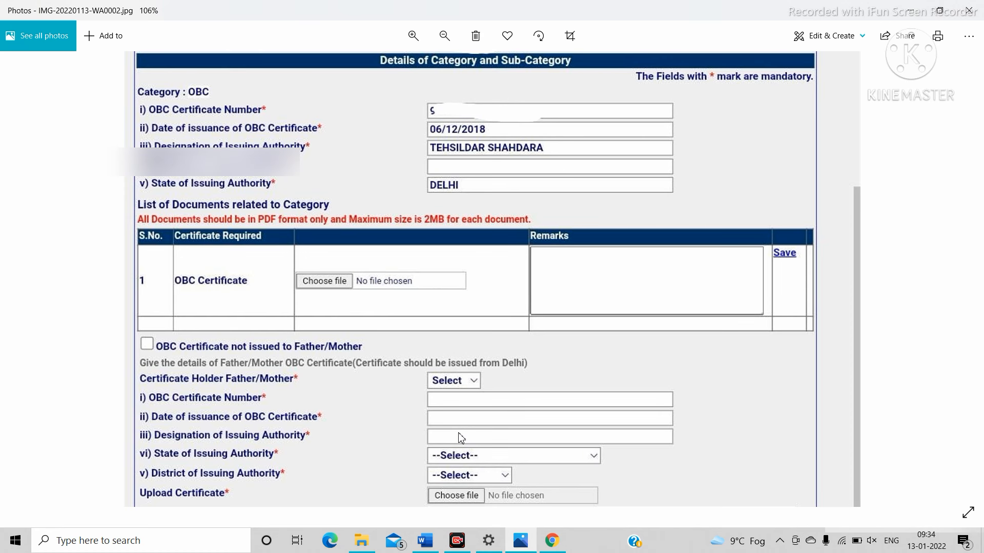
scroll(460, 438, up, 1)
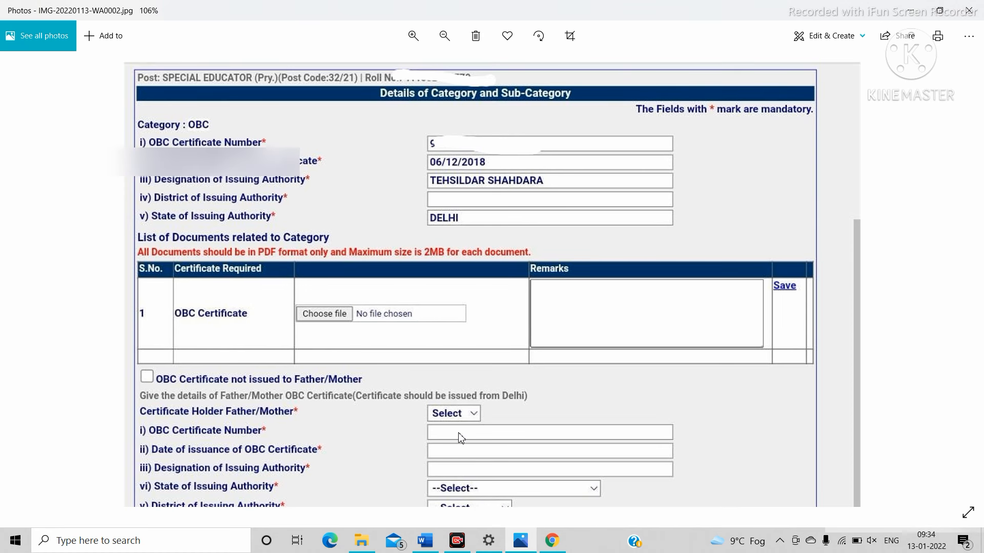
scroll(460, 438, down, 2)
scroll(460, 437, down, 1)
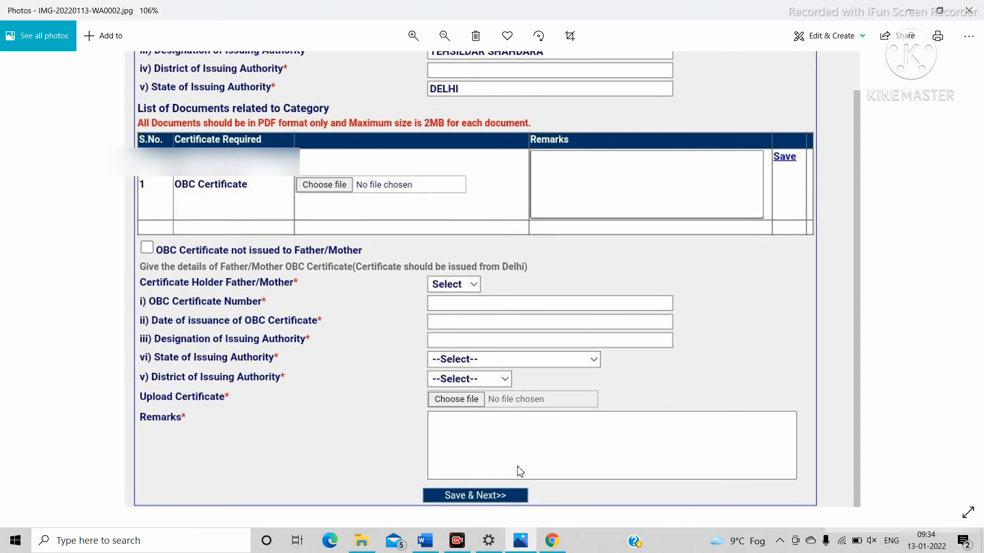
Return to the e-Dossier in Chrome and save the candidate's personal details to continue to the document upload page.
click(554, 542)
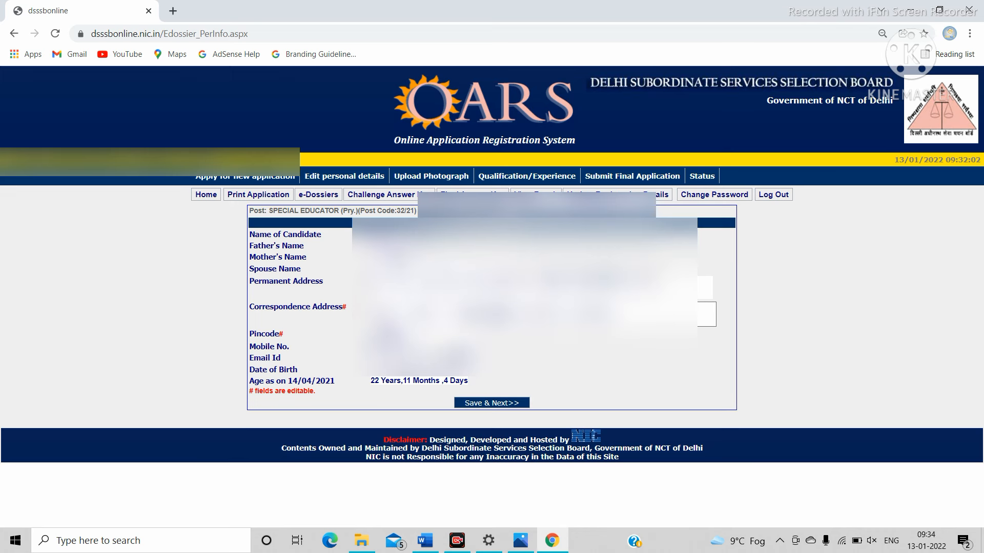
click(488, 403)
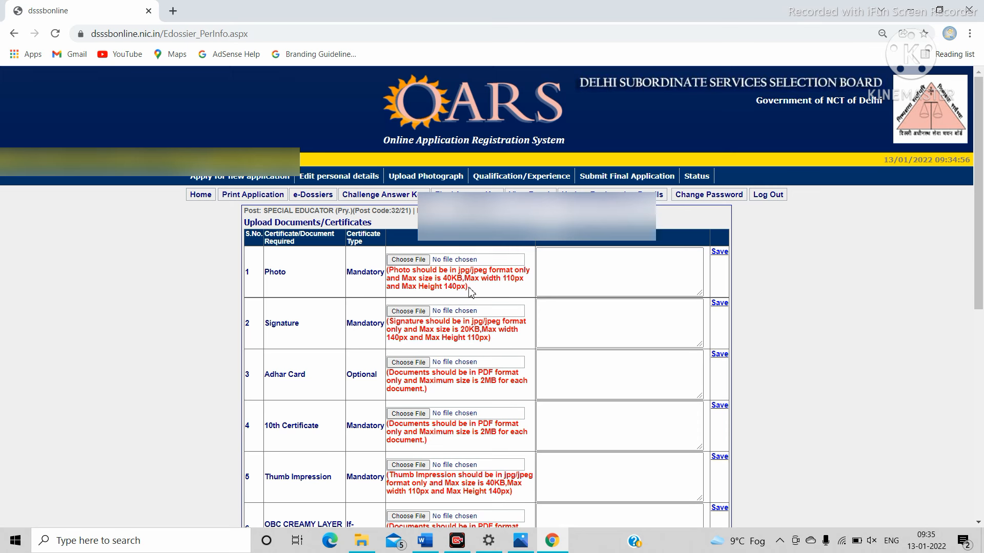
Upload "Photo dsssb 1" from the EDOSSIER folder as the candidate's photo and save it.
click(402, 260)
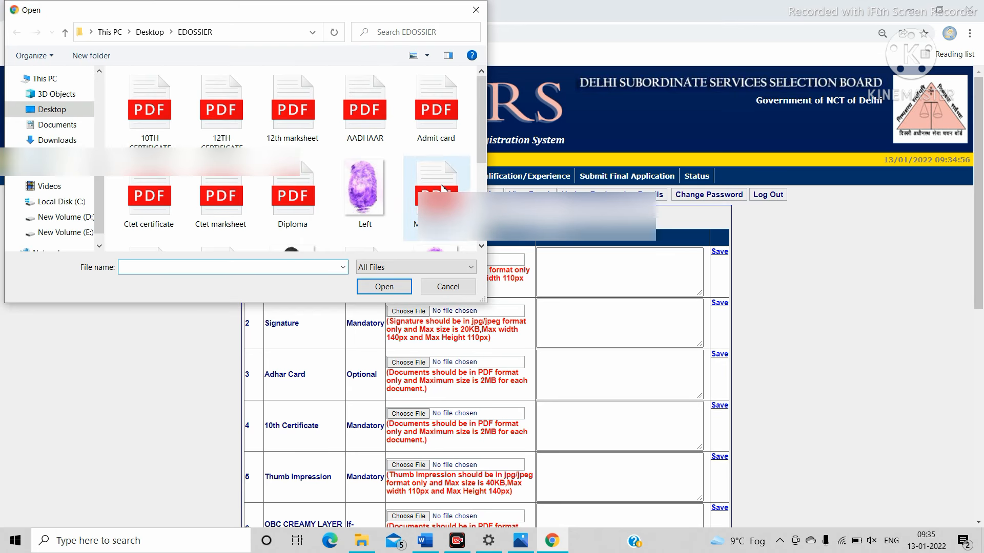
click(77, 114)
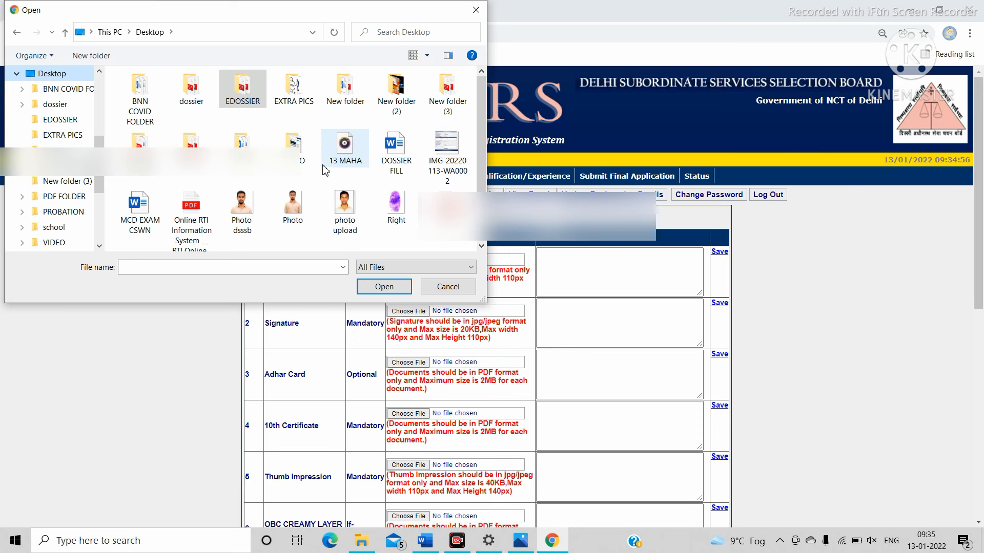
double_click(246, 89)
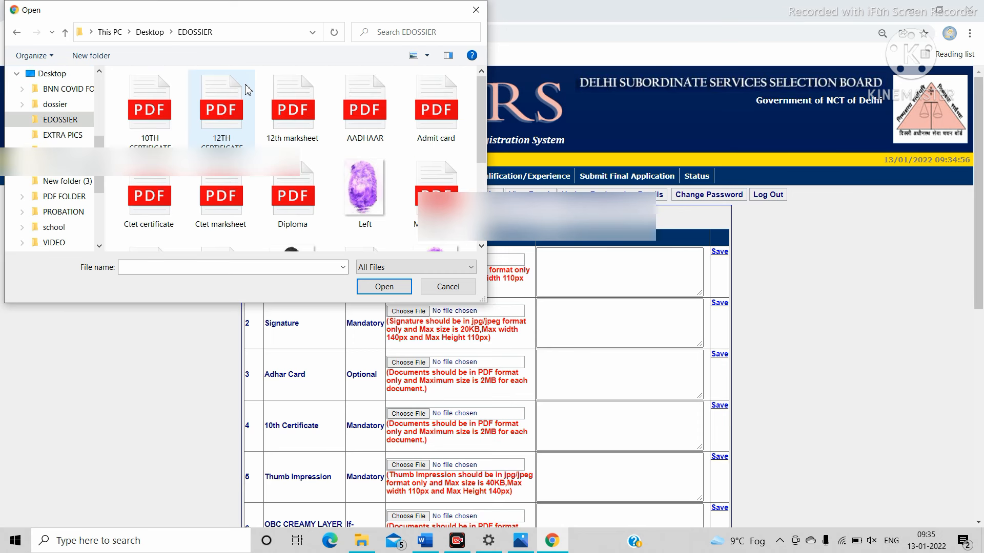
click(415, 57)
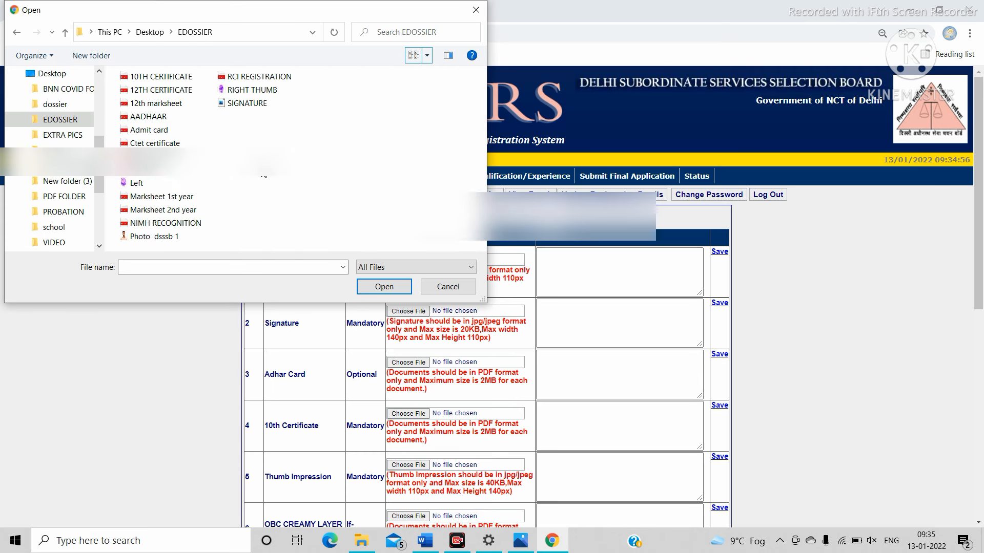
double_click(164, 239)
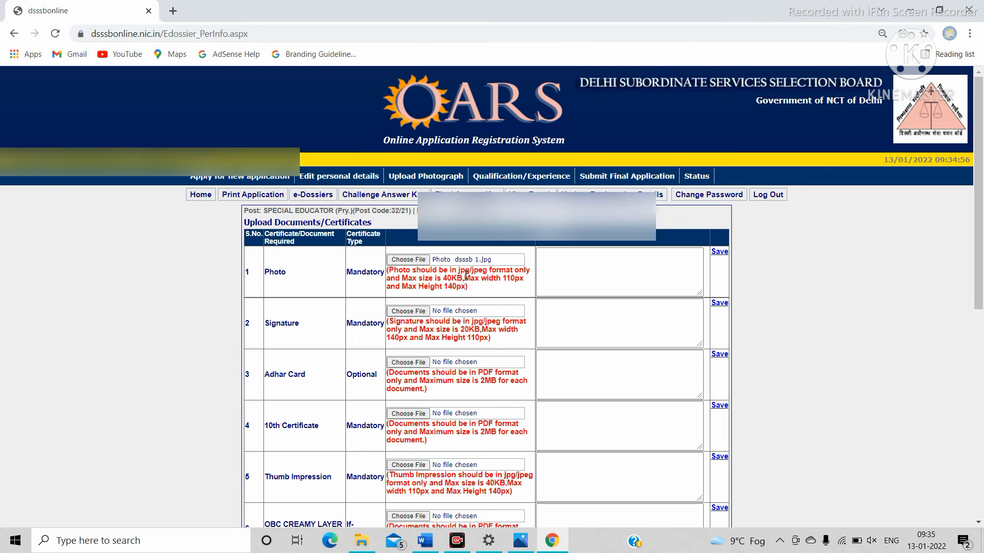
click(720, 253)
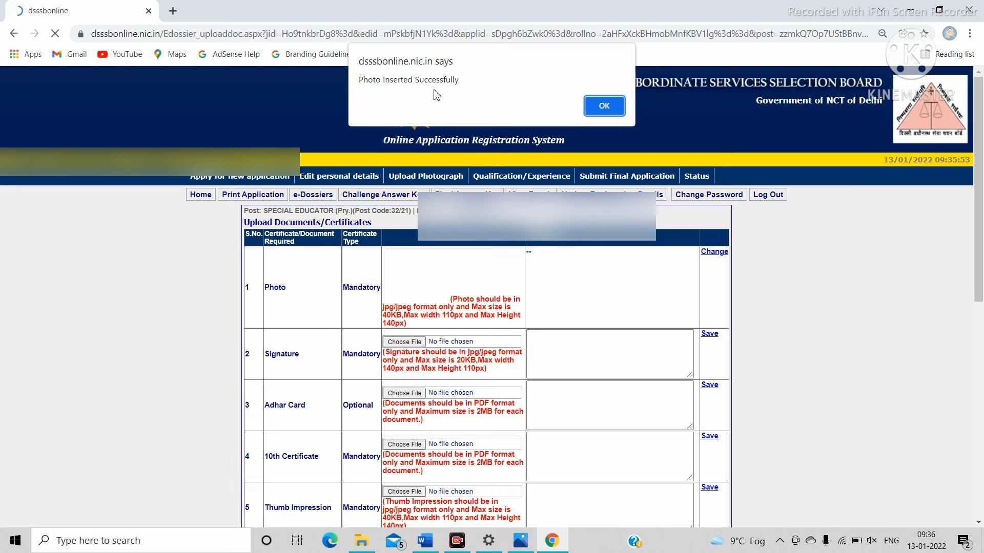
click(604, 106)
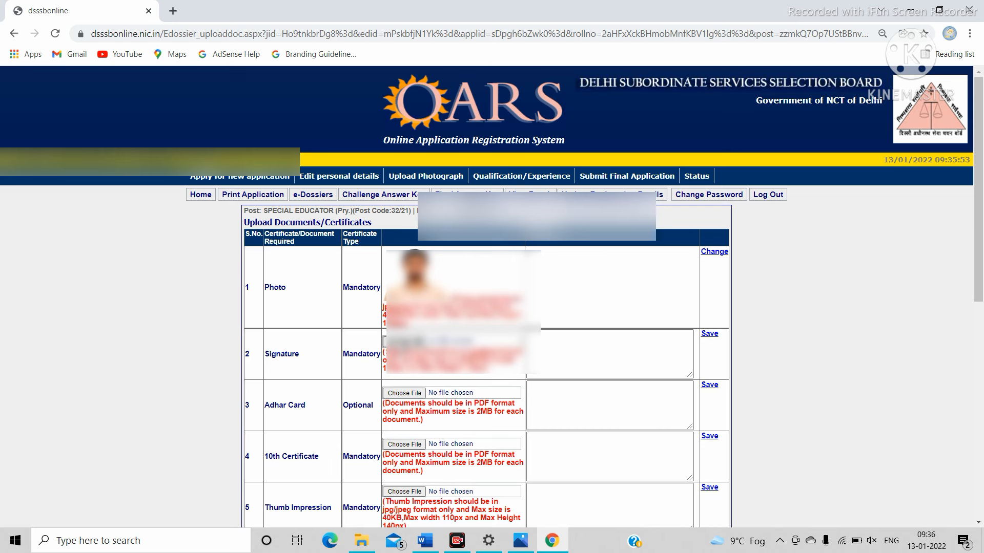
Upload the SIGNATURE file from the EDOSSIER folder for the Signature entry and save it.
click(405, 342)
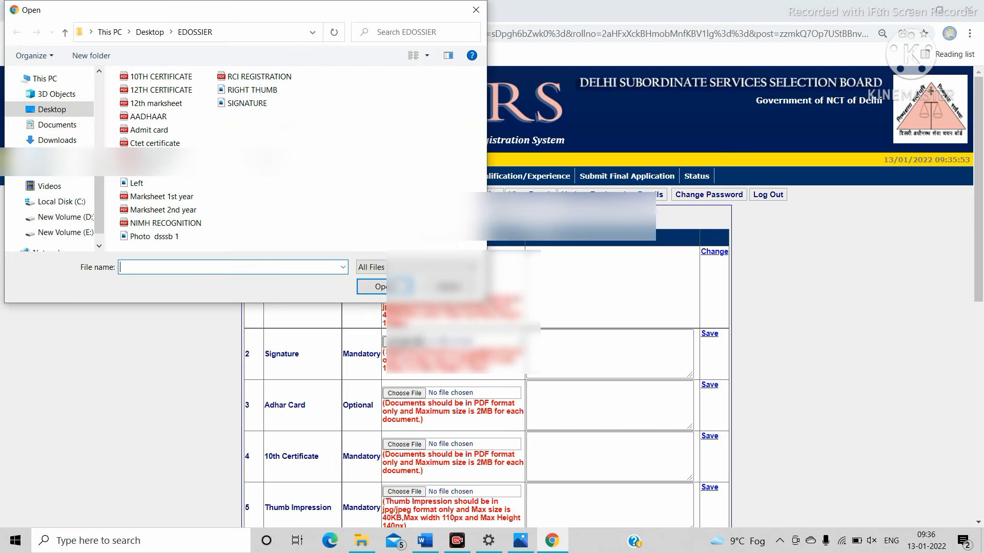
click(245, 103)
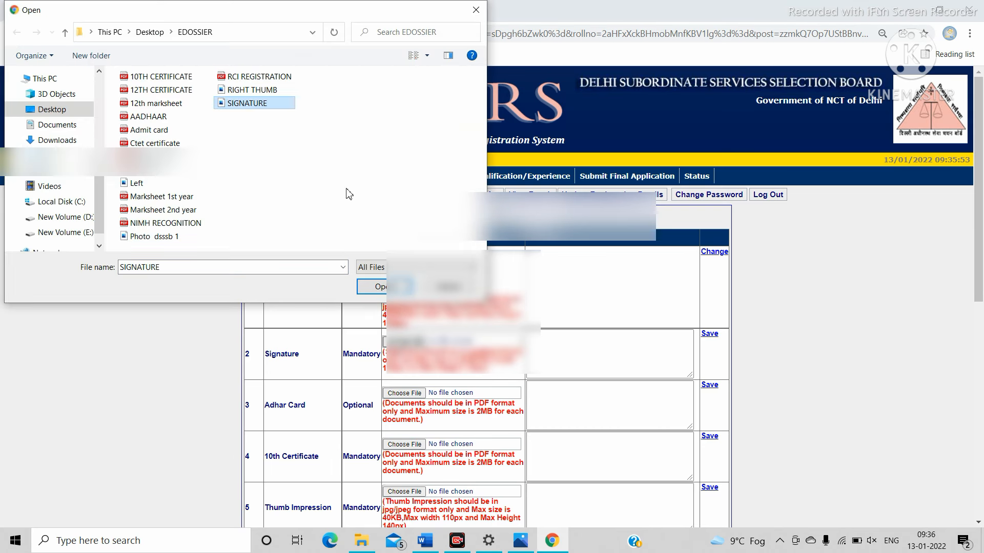
click(378, 287)
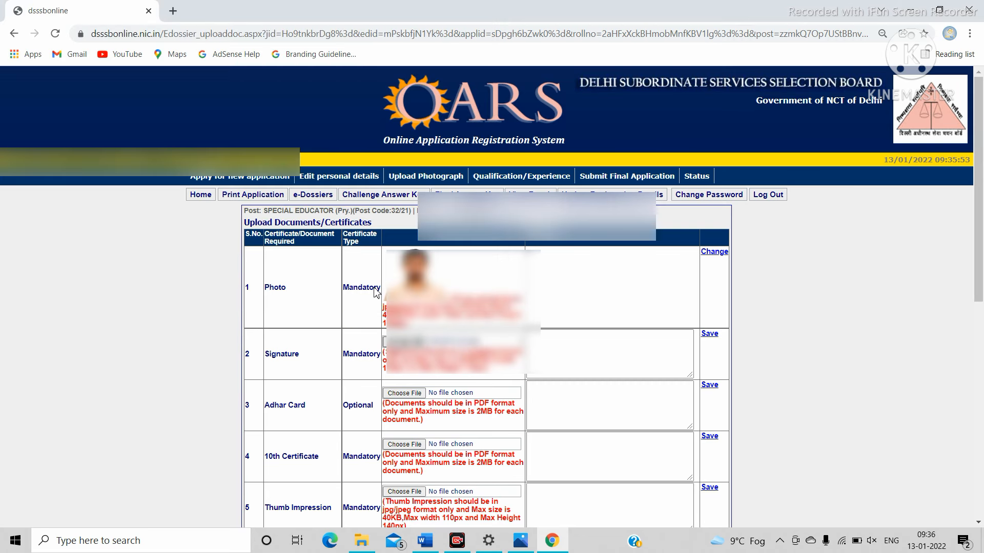
click(710, 336)
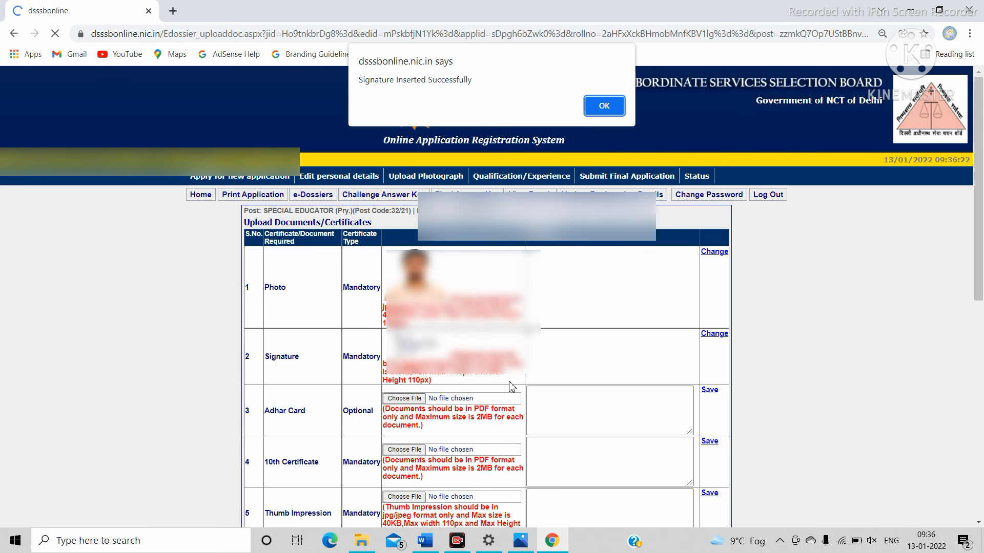
click(597, 107)
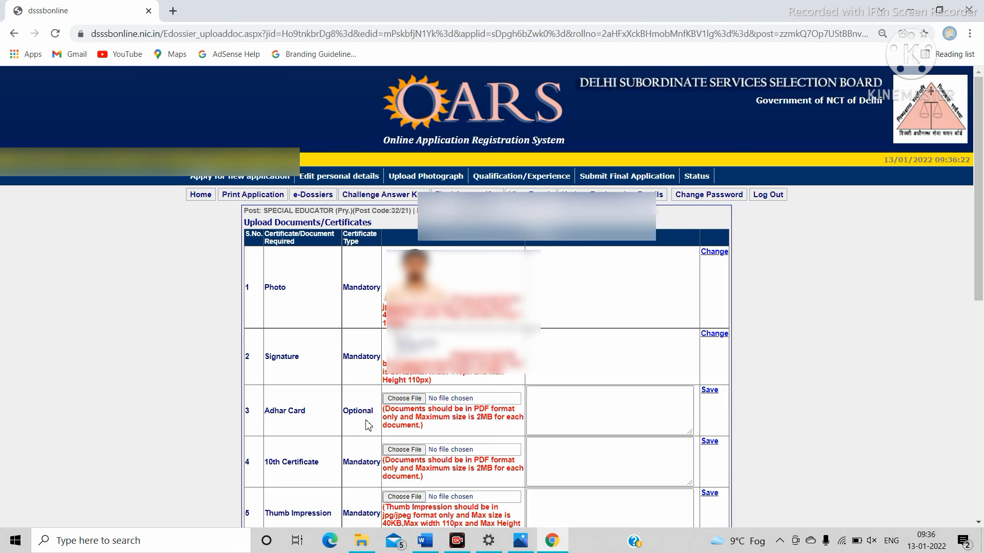
Upload AADHAAR.pdf from the EDOSSIER folder for the Adhar Card entry and save it.
click(415, 405)
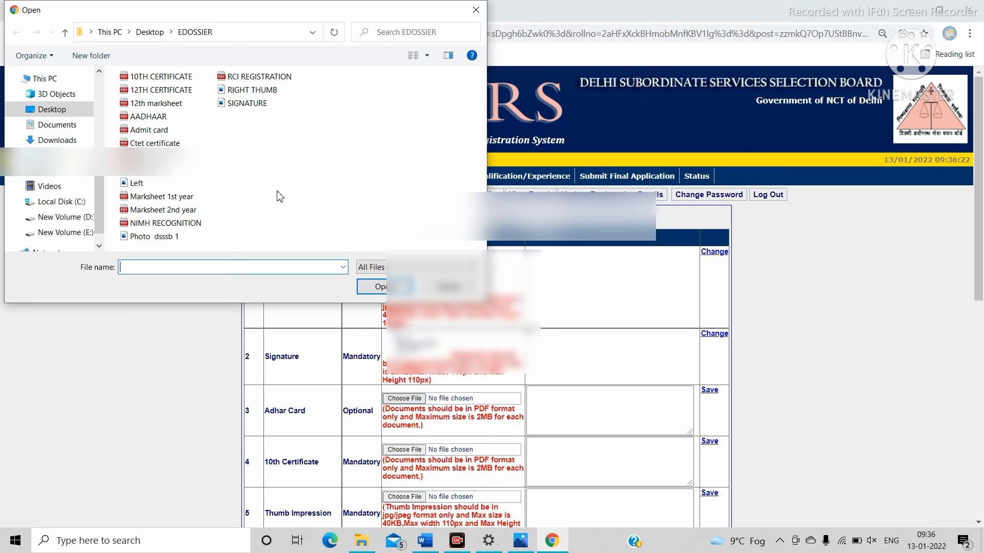
click(165, 119)
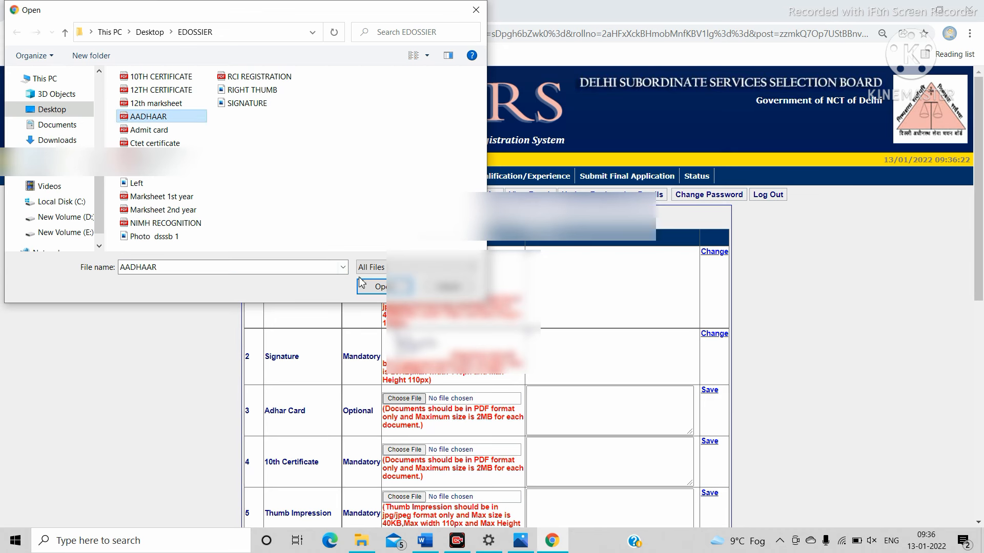
click(380, 286)
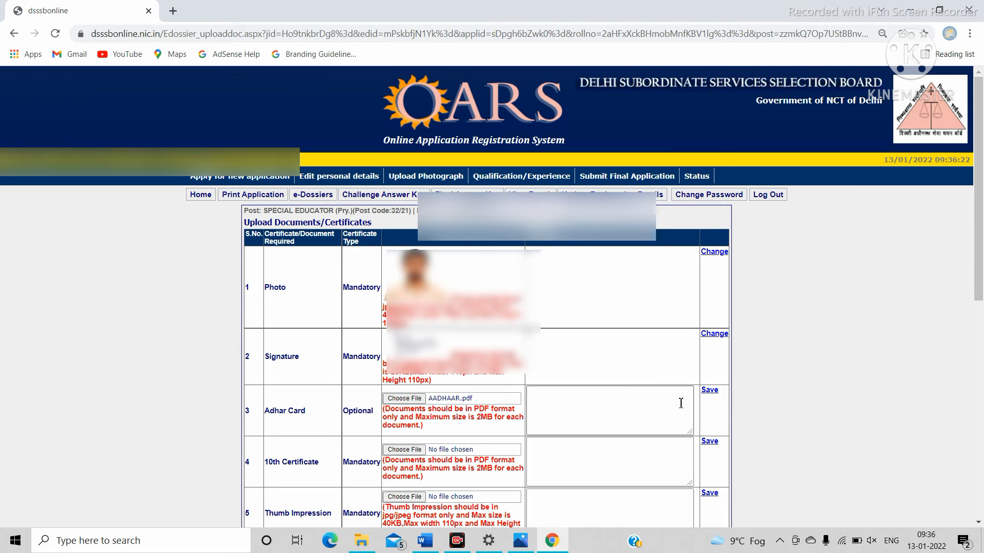
click(712, 392)
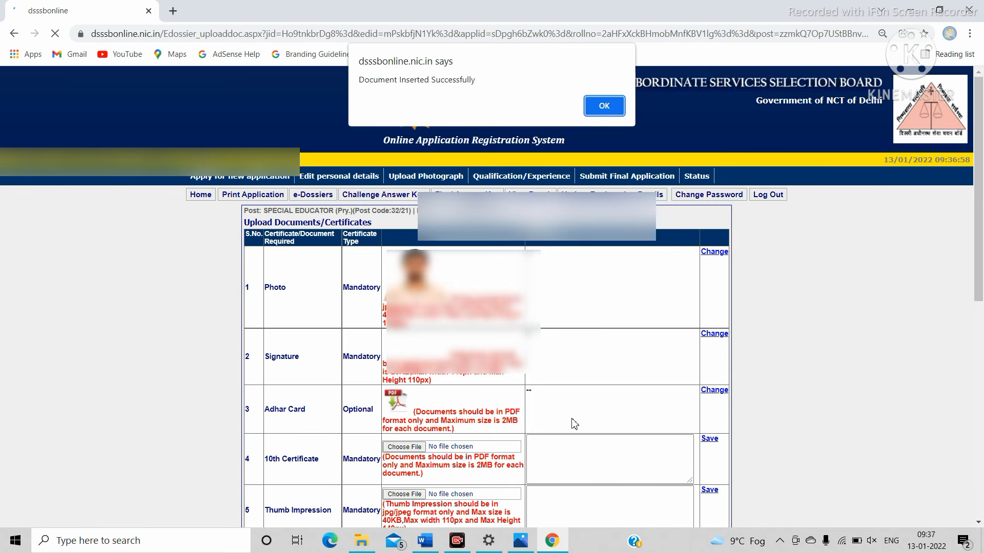
click(593, 115)
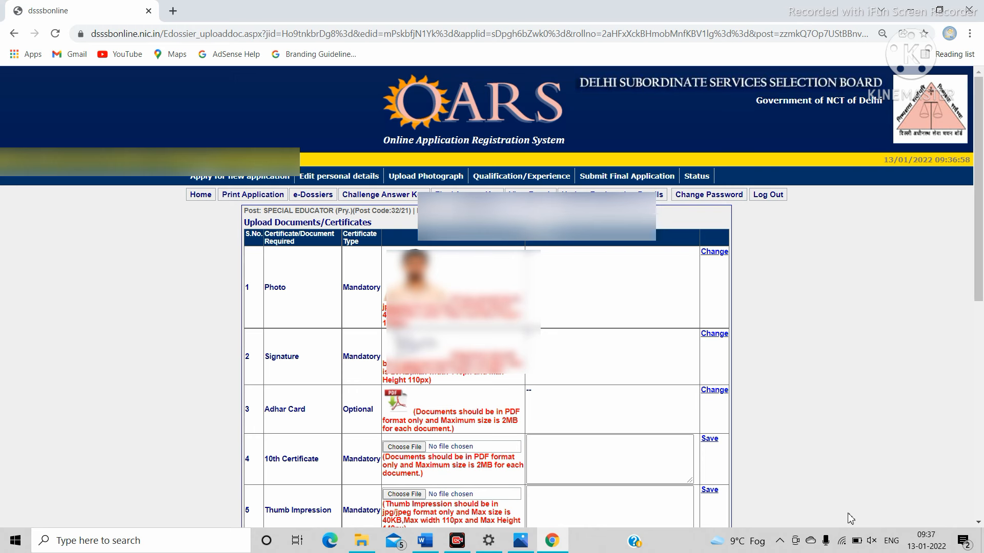
scroll(848, 519, down, 7)
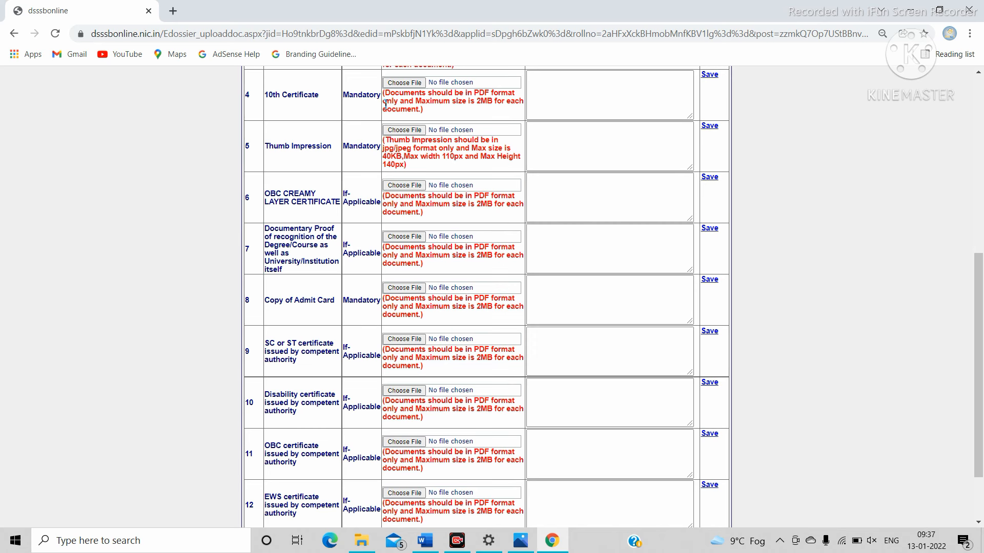
Upload the 10TH CERTIFICATE file from the EDOSSIER folder for the 10th Certificate entry and save it.
click(410, 84)
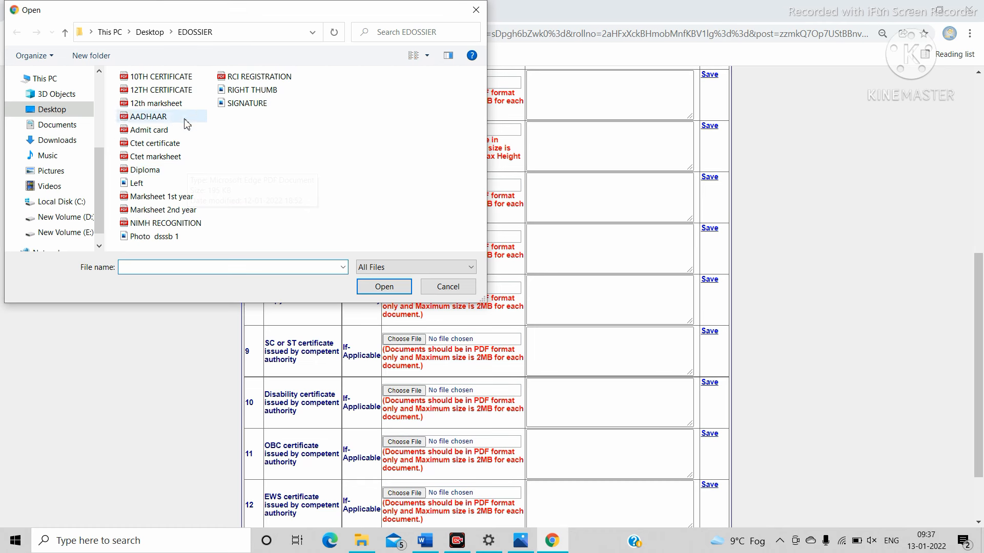
click(165, 77)
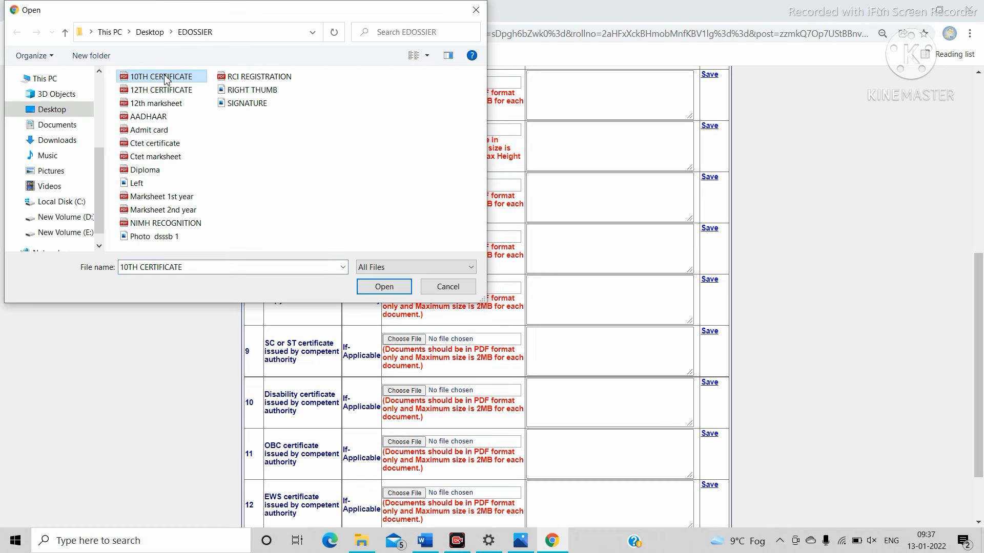
click(383, 288)
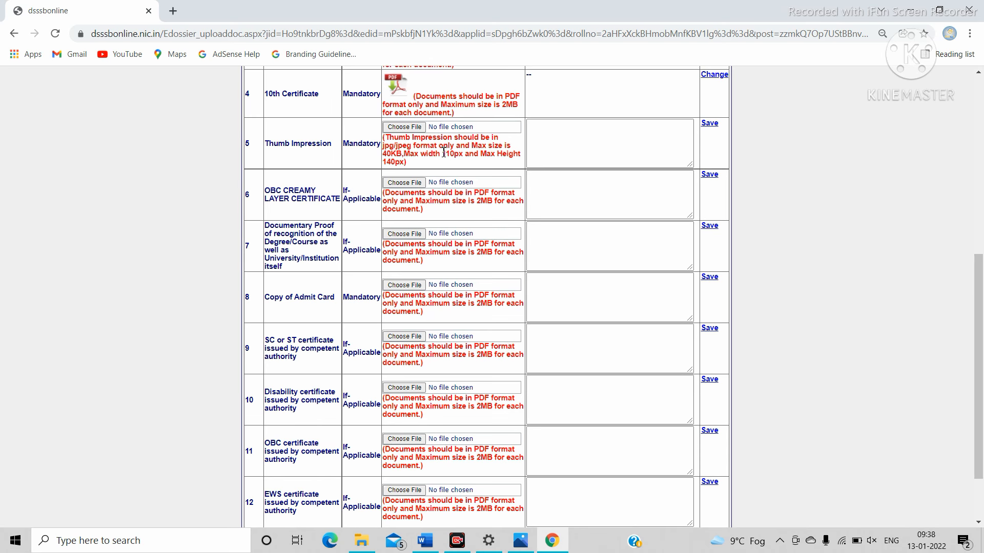
Upload the RIGHT THUMB image from the EDOSSIER folder for the Thumb Impression entry and save it.
click(401, 127)
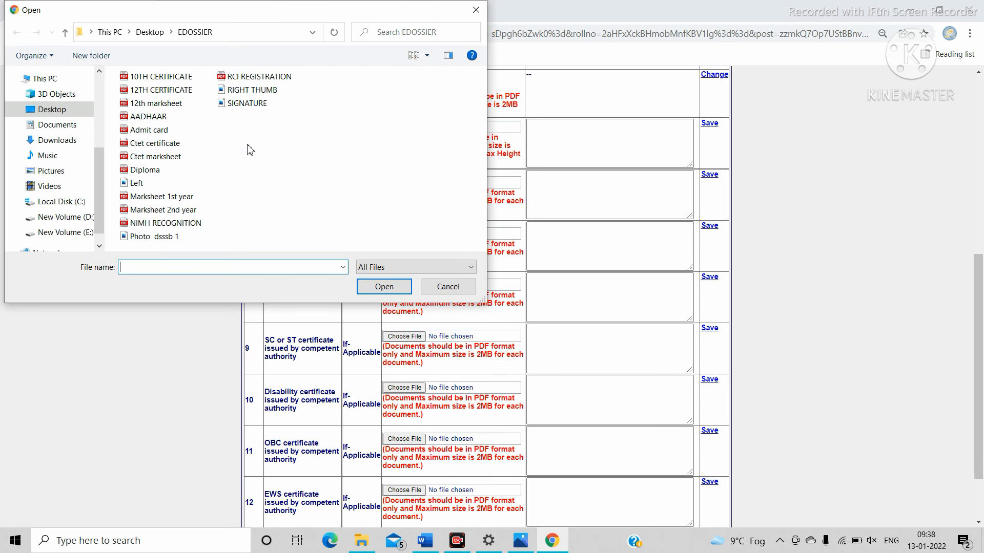
click(259, 91)
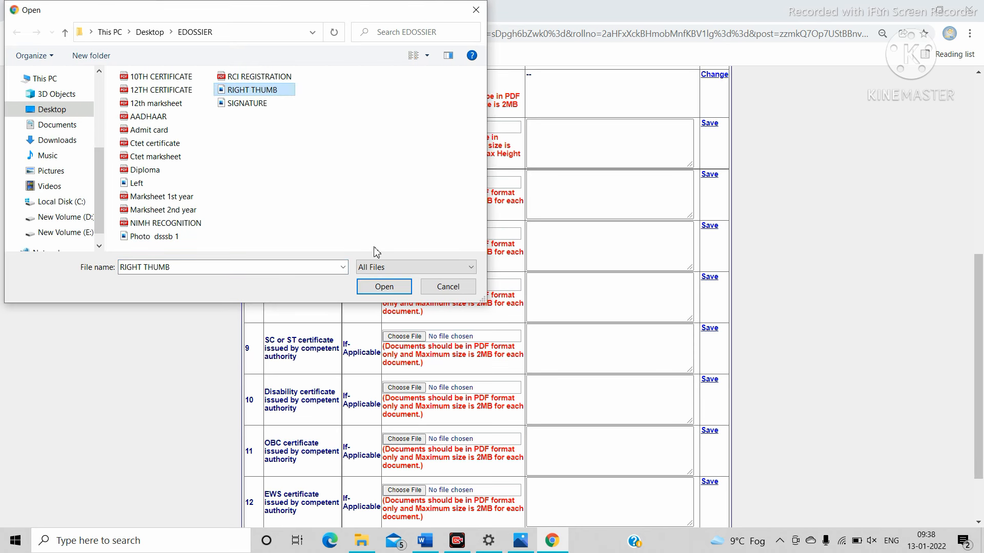
click(383, 285)
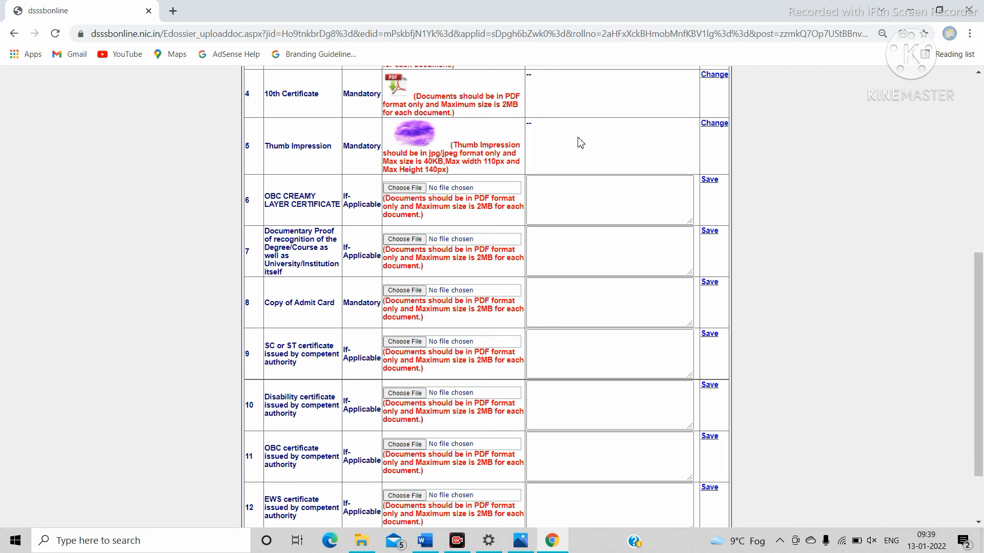
Reopen the saved Thumb Impression entry, add the remark "RIGHT THUMB IMPRESSION" and update it.
click(715, 125)
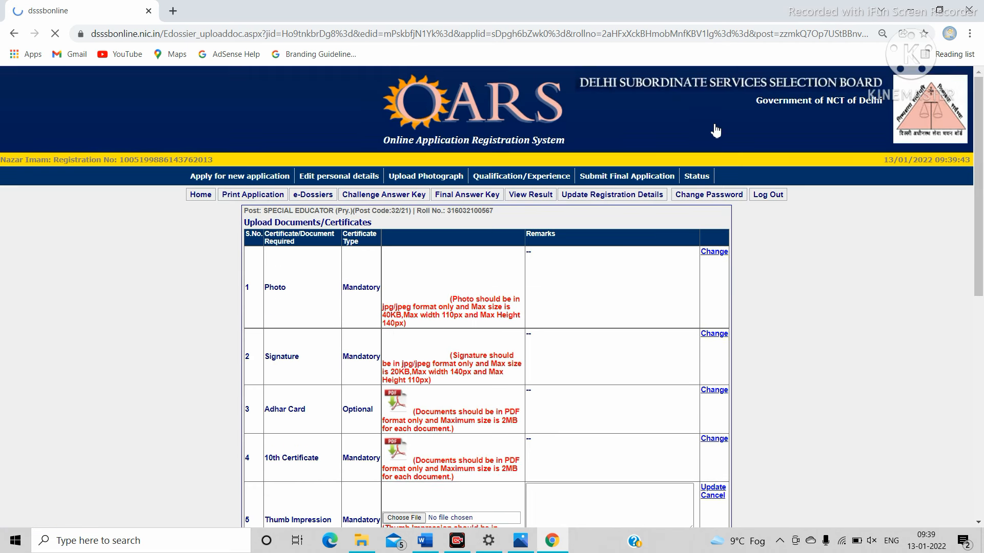
scroll(675, 278, down, 6)
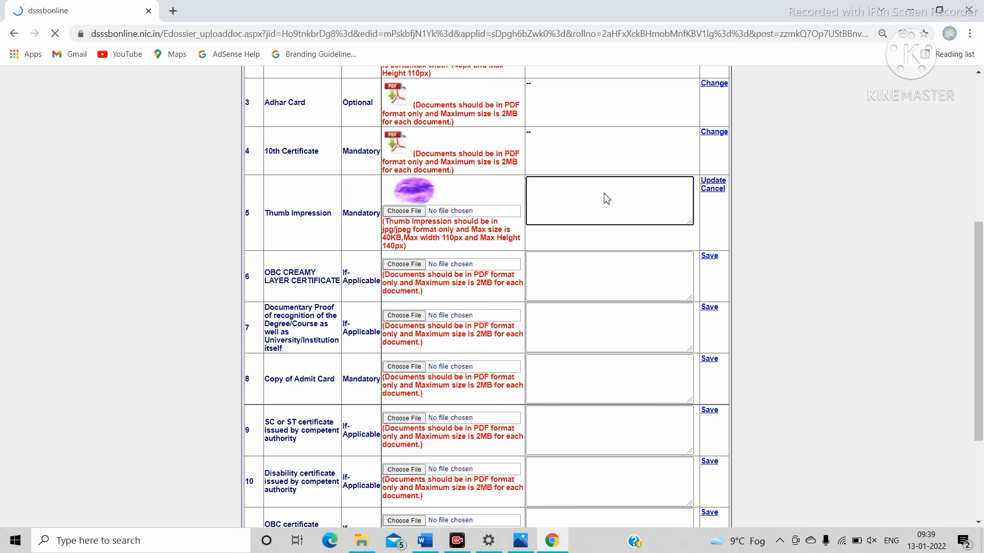
scroll(606, 199, down, 1)
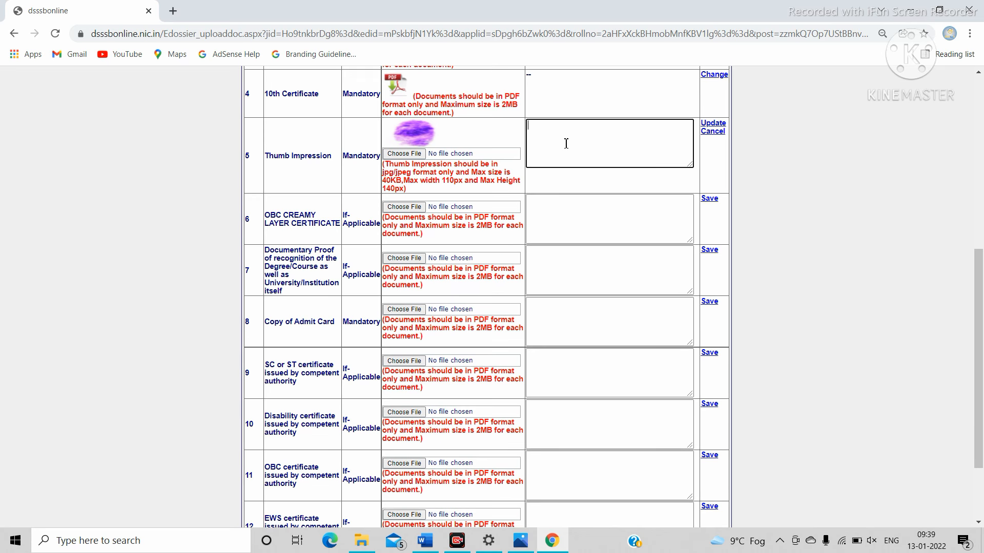
text(RIGHT THUMB IMPRESSION)
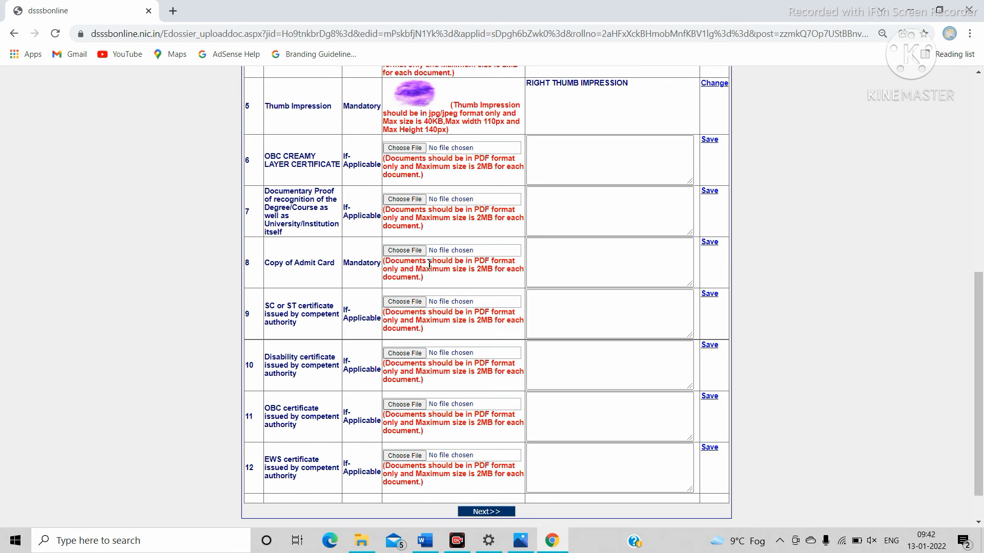
Upload and save the Admit card file for the Copy of Admit Card entry, and continue to the educational qualification page.
click(405, 250)
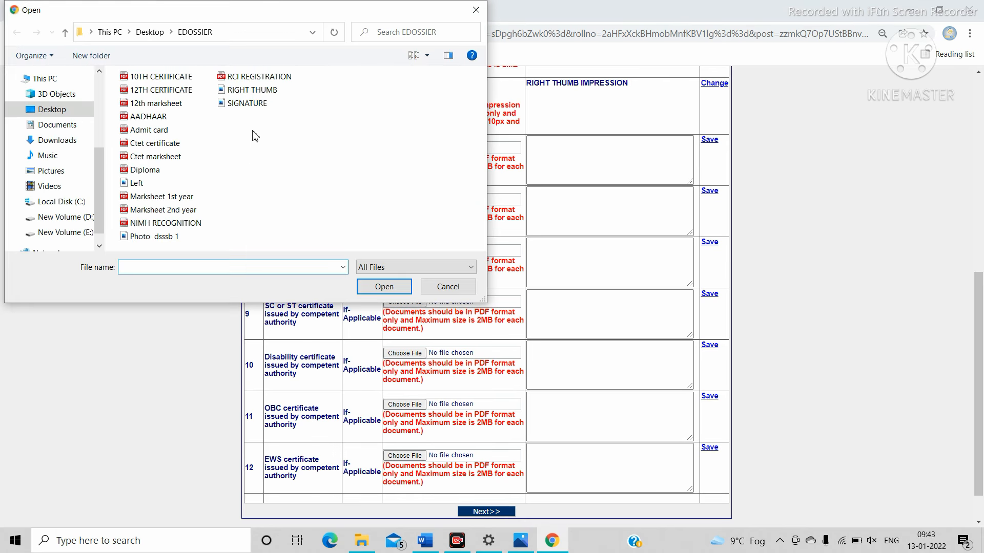
click(155, 132)
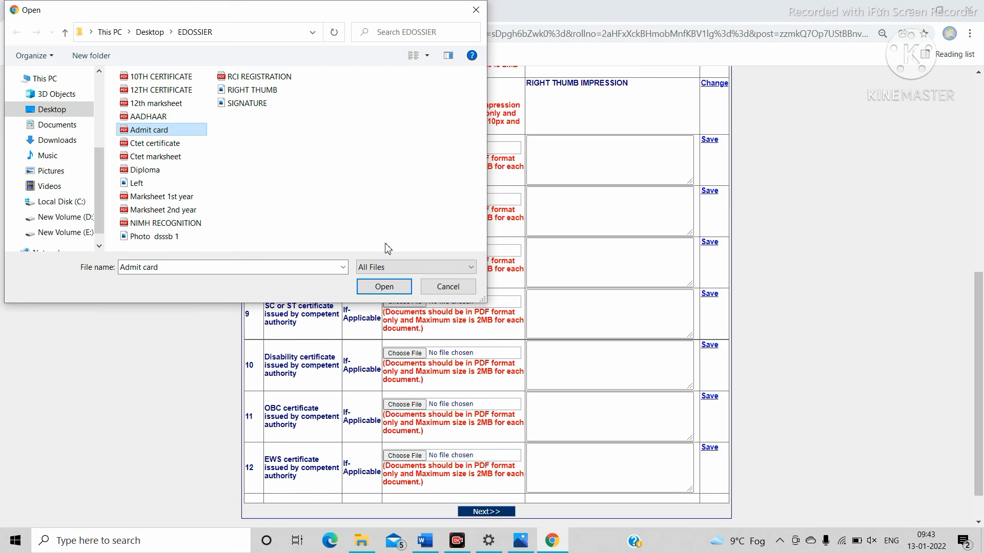
click(379, 286)
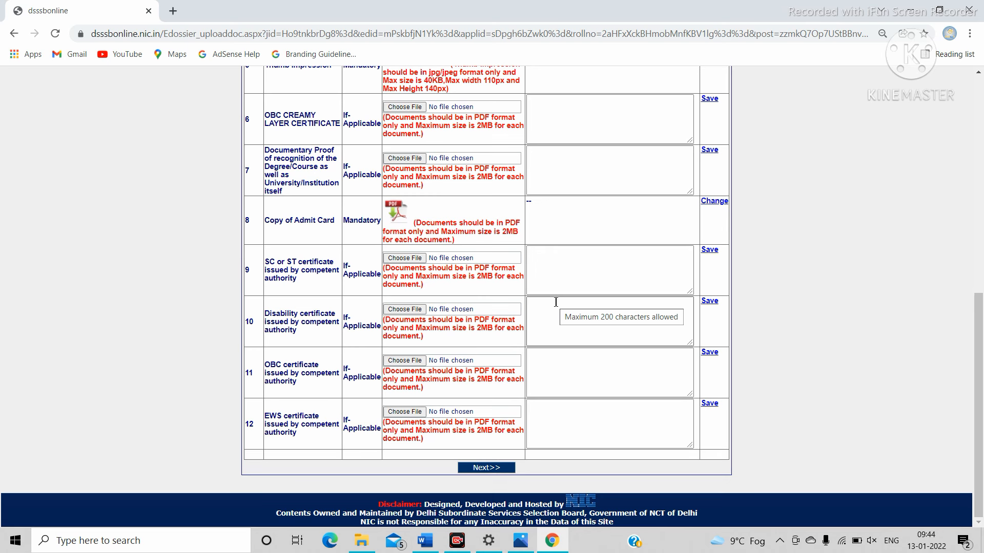
click(485, 468)
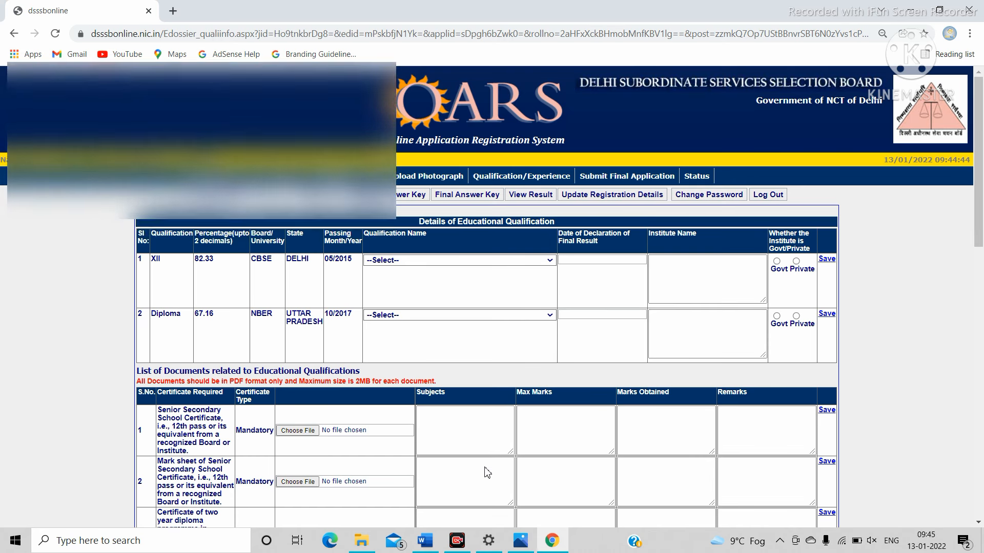
Set the XII row's qualification name to Sr. Secondary and its final result declaration date to 25/05/2015.
scroll(487, 472, down, 2)
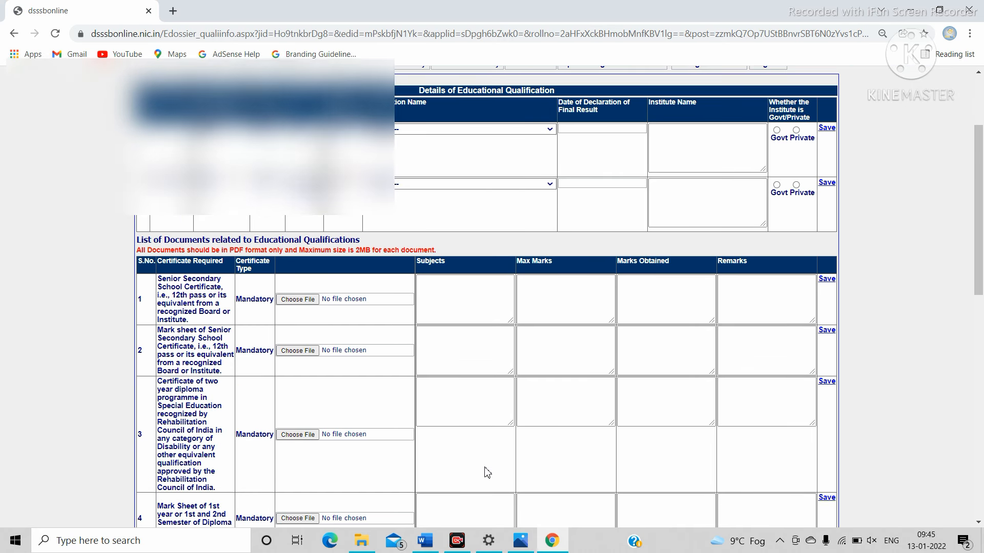
scroll(487, 473, down, 6)
scroll(487, 473, down, 4)
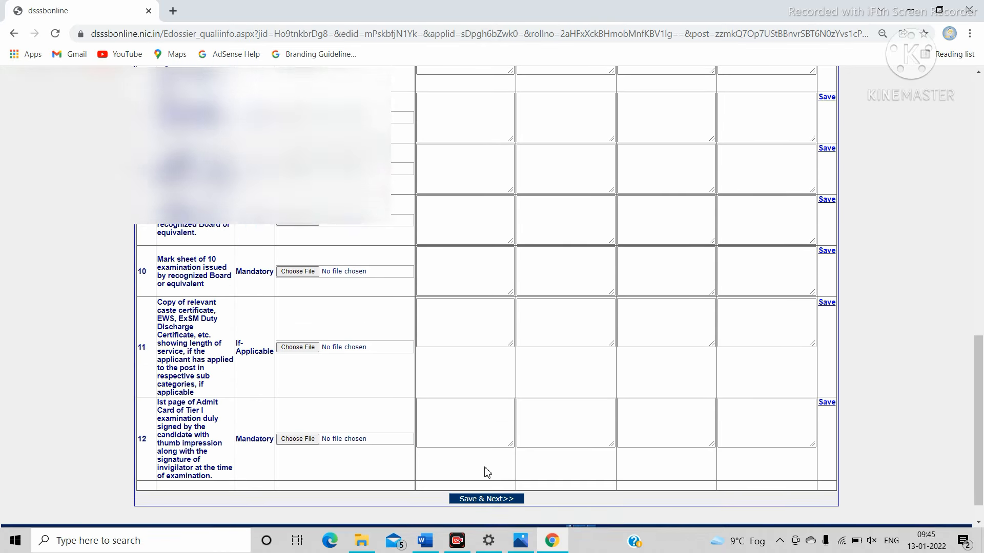
scroll(487, 472, up, 12)
scroll(487, 472, down, 1)
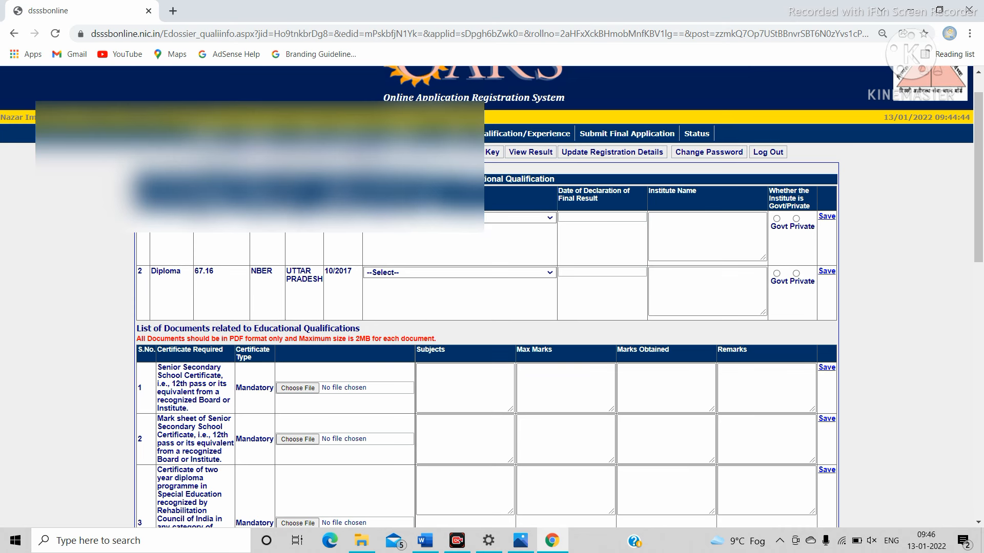
click(436, 218)
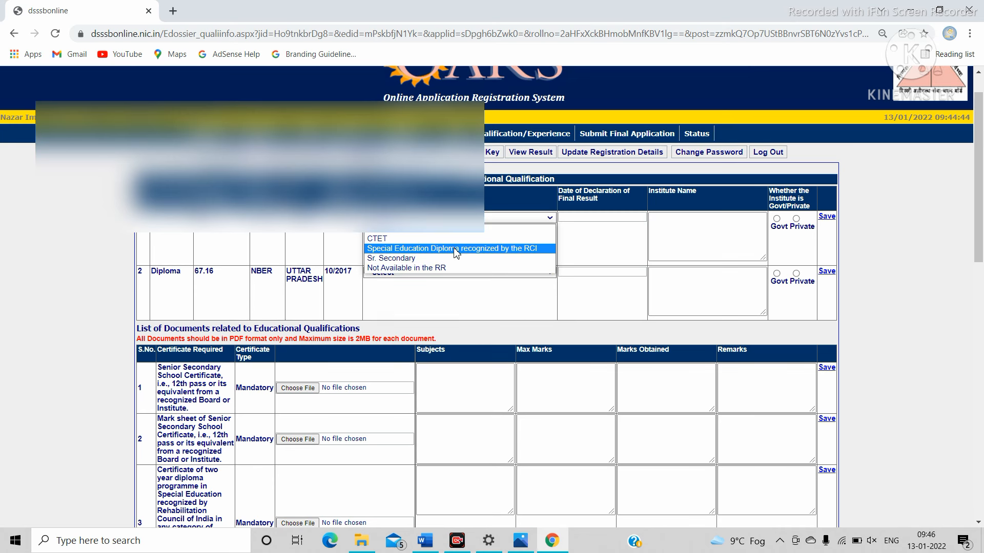
click(418, 261)
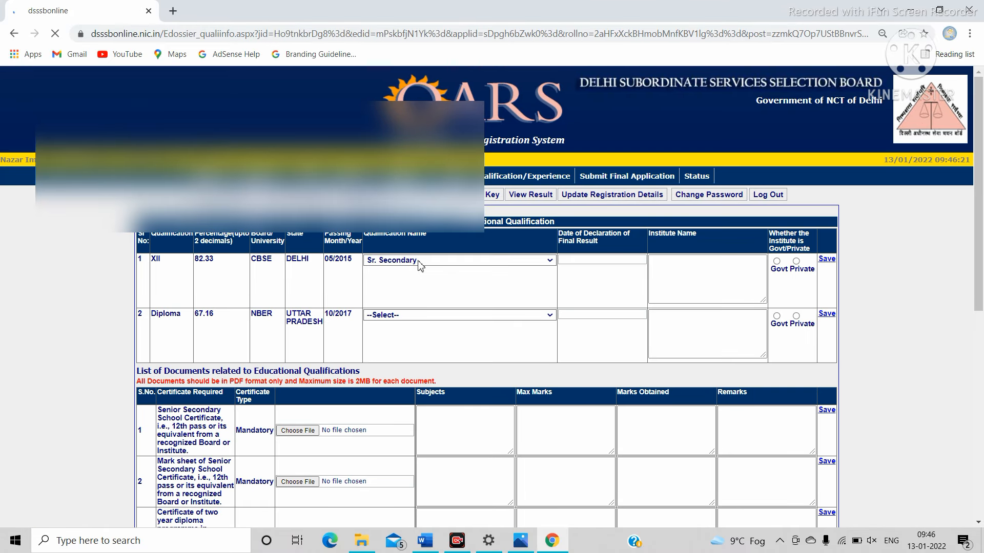
scroll(500, 290, down, 1)
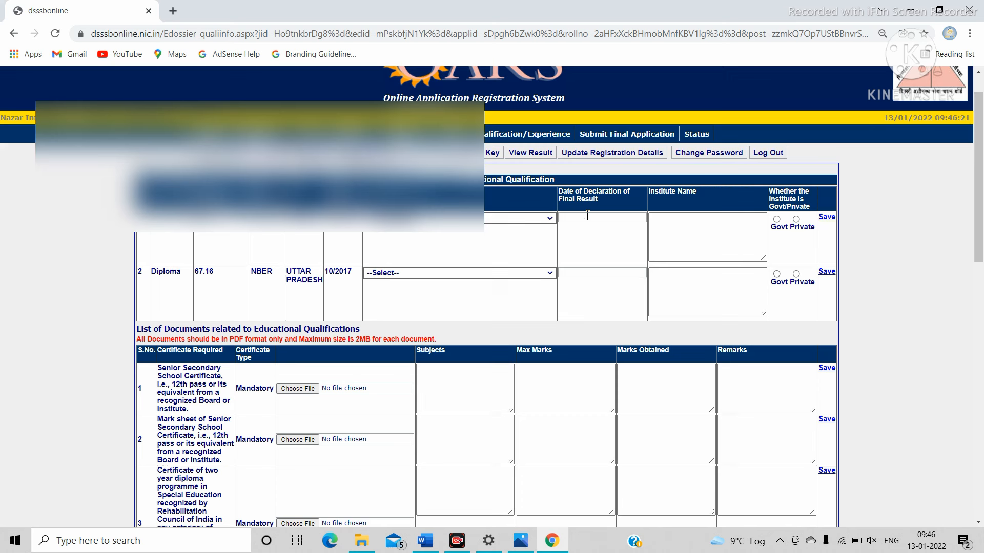
click(581, 219)
text(25/05/2015)
Copy the school name from the DOSSIER FILL Word document into the XII institute name: "GOVT SARVODAYA BAL VIDYALAYA KANTI NAGAR DELHI".
click(665, 227)
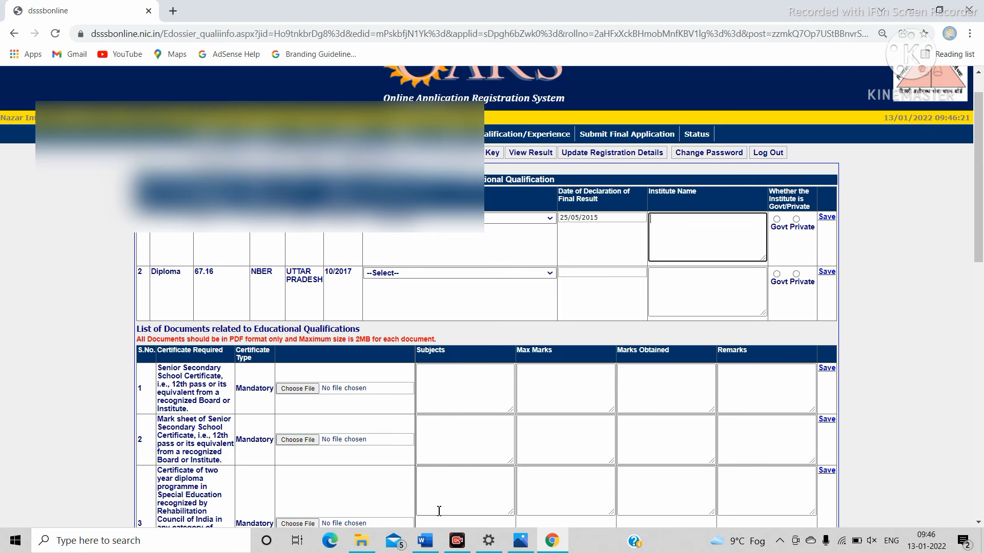
click(428, 542)
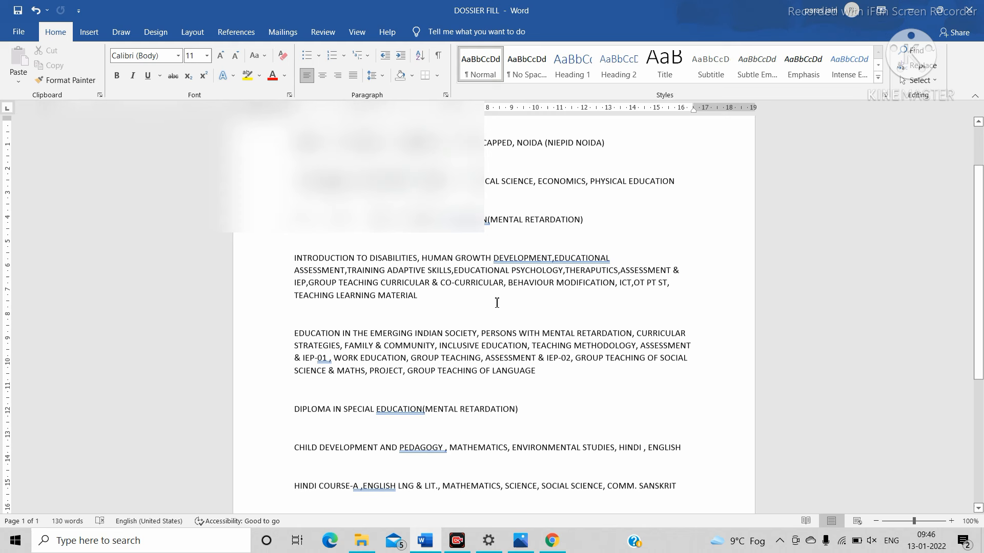
scroll(497, 303, up, 3)
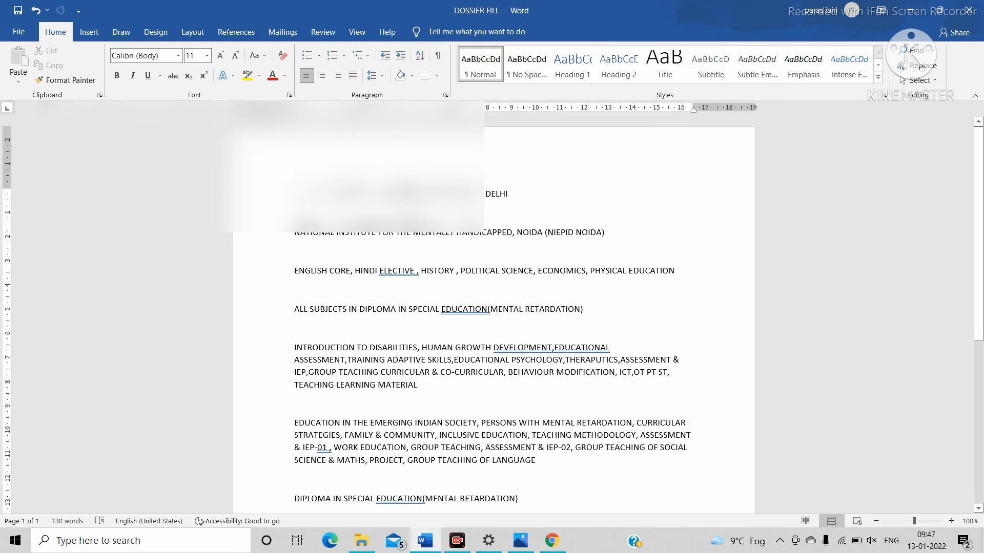
drag(292, 194, 506, 197)
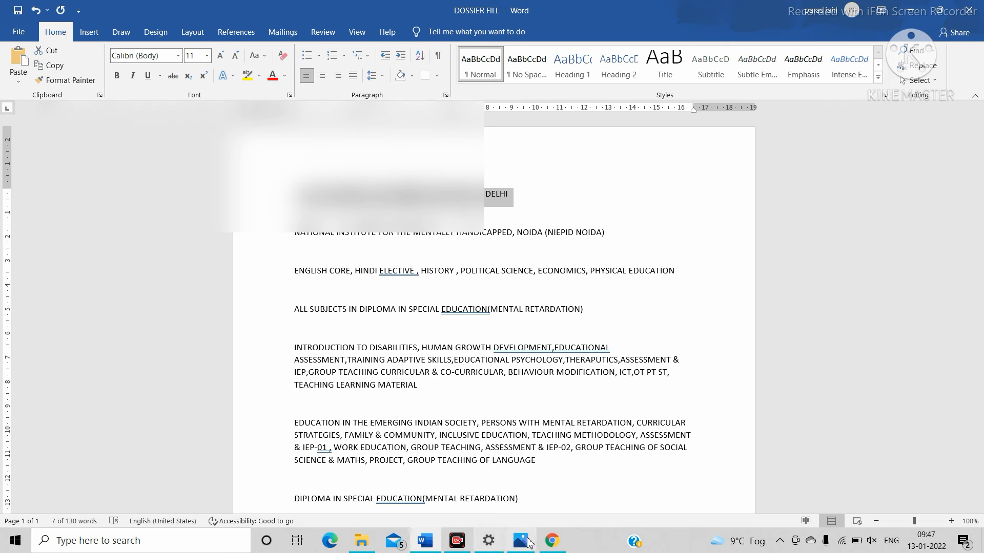
click(552, 541)
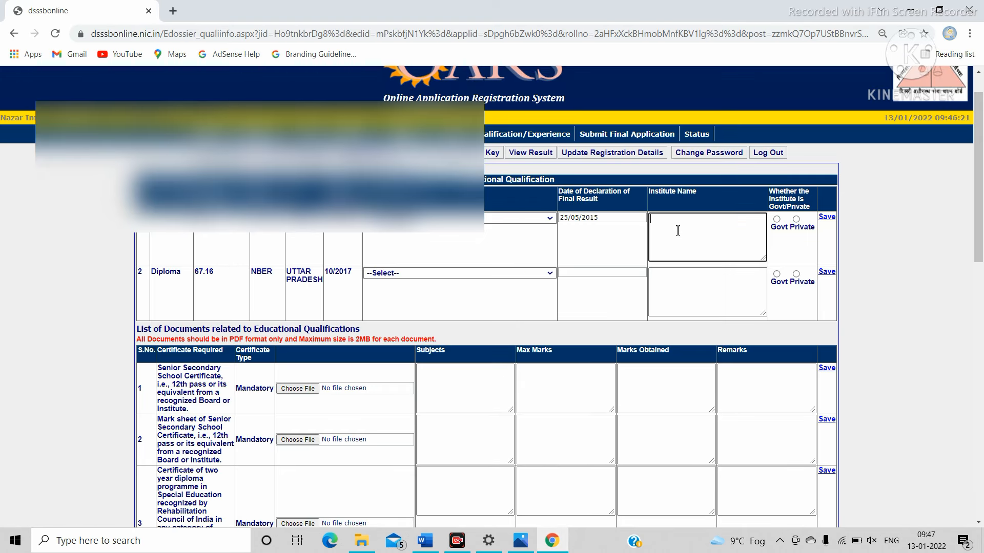
text(GOVT SARVODAYA BAL VIDYALAYA KANTI NAGAR DELHI)
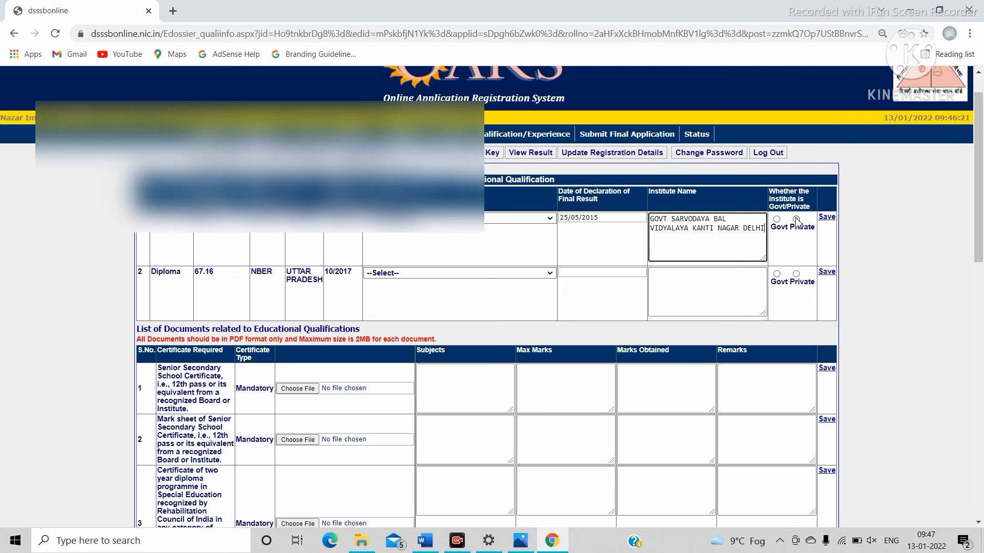
Mark the XII institute as Govt and save the record.
click(795, 220)
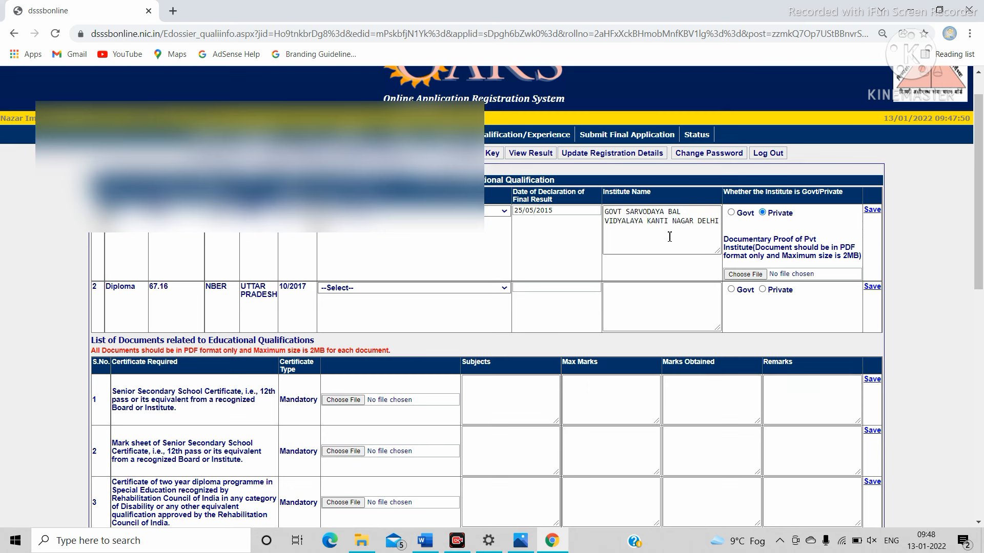
click(732, 213)
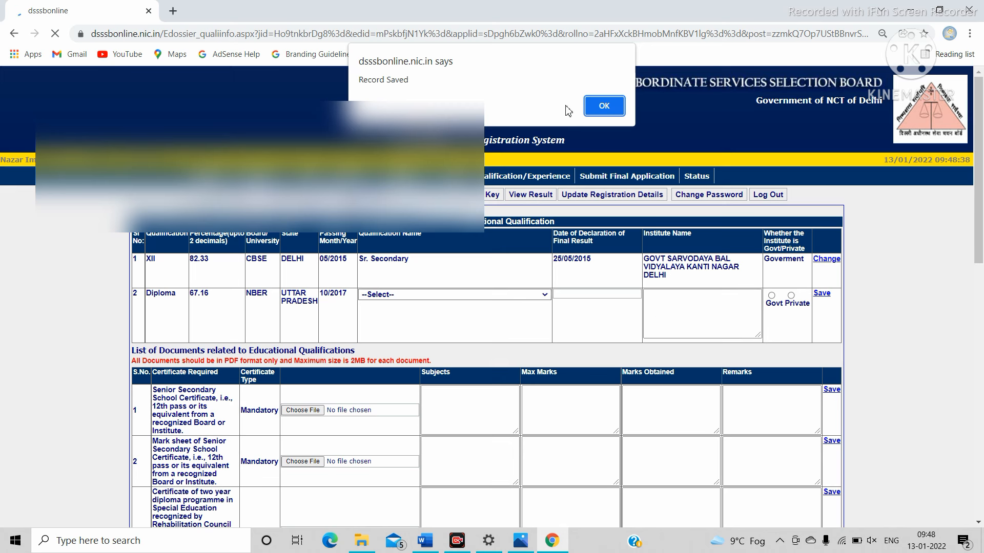
click(600, 106)
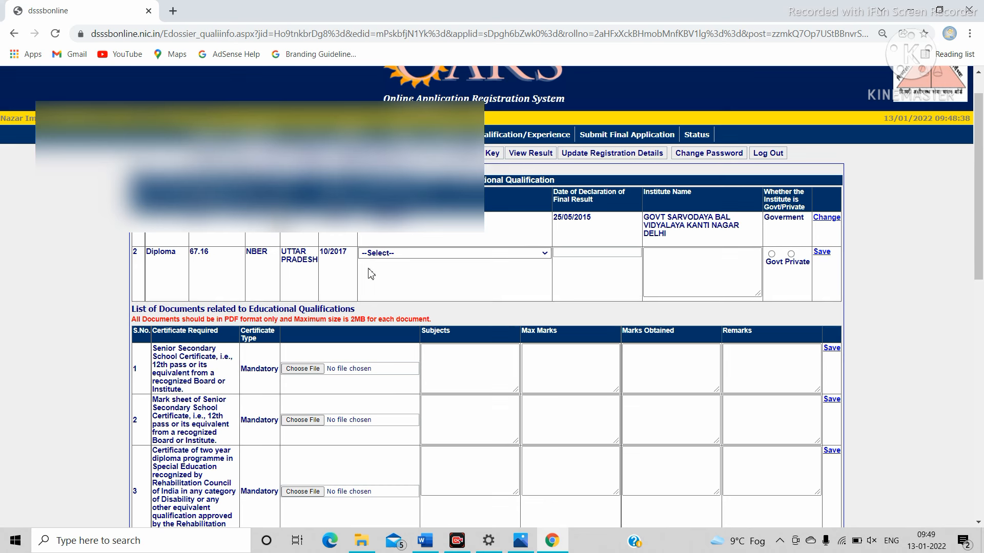
Set the Diploma row's qualification to Special Education Diploma recognized by the RCI, with final result declaration date 18/08/2017.
click(438, 254)
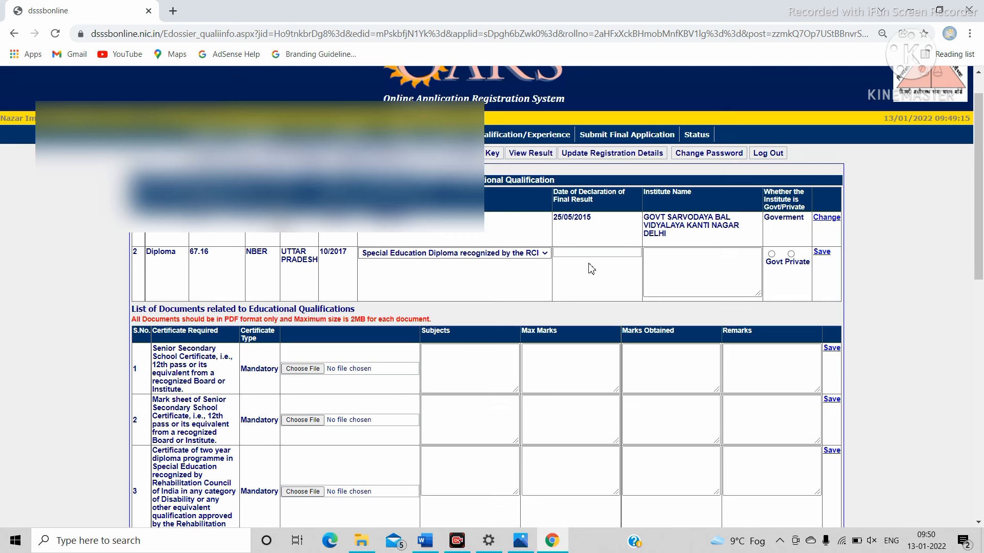
click(574, 253)
text(18/08/2017)
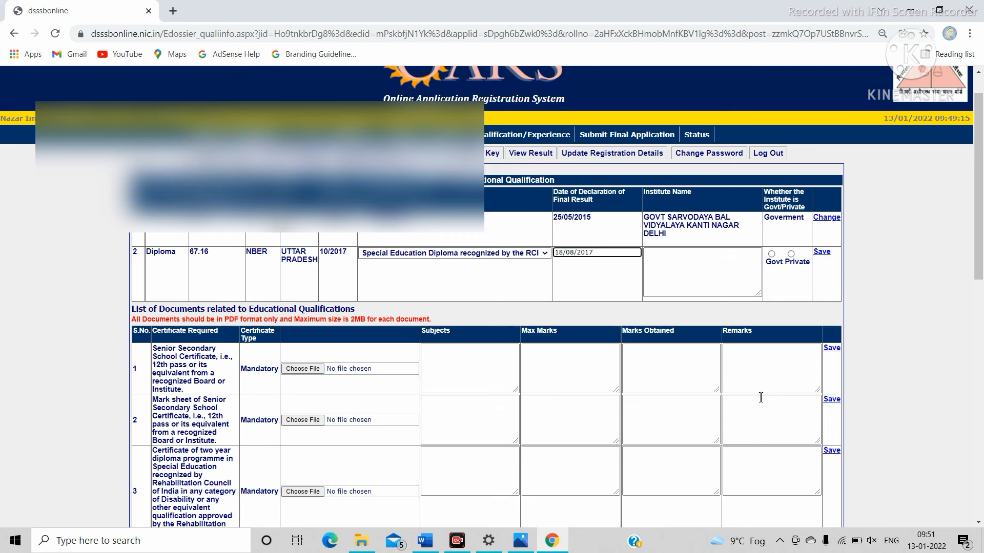
Copy "NATIONAL INSTITUTE FOR THE MENTALLY HANDICAPPED, NOIDA (NIEPID NOIDA)" from the DOSSIER FILL Word document into the Diploma row's institute name.
key(Tab)
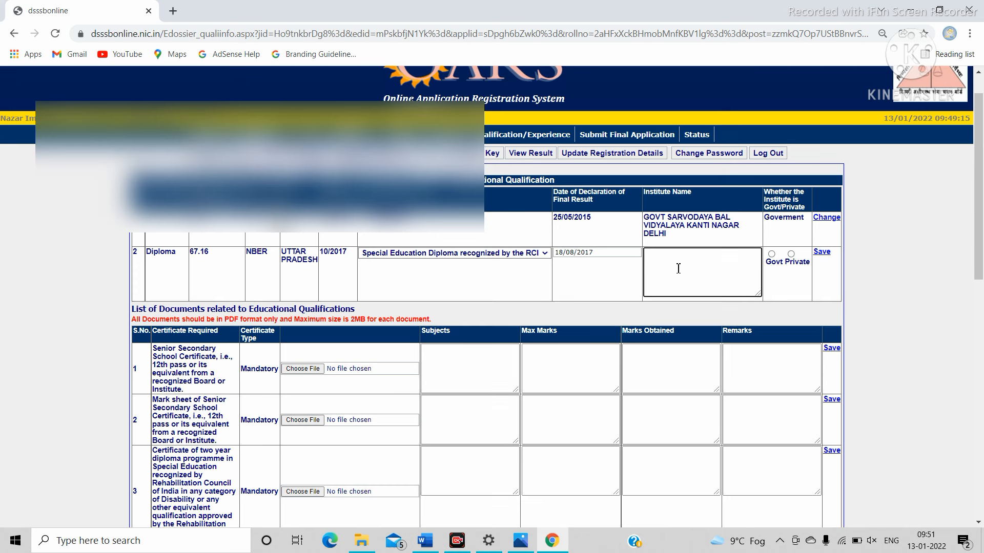
click(490, 546)
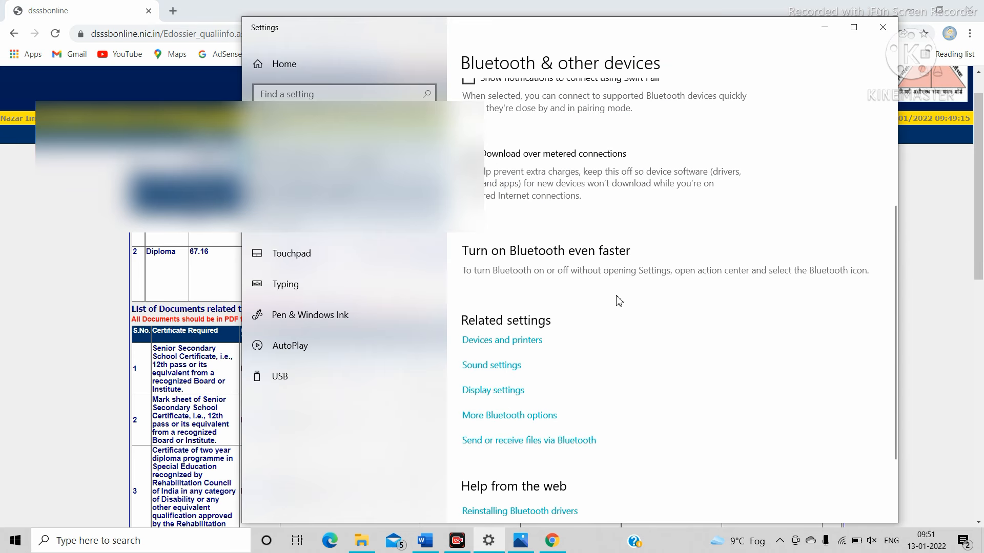
click(827, 27)
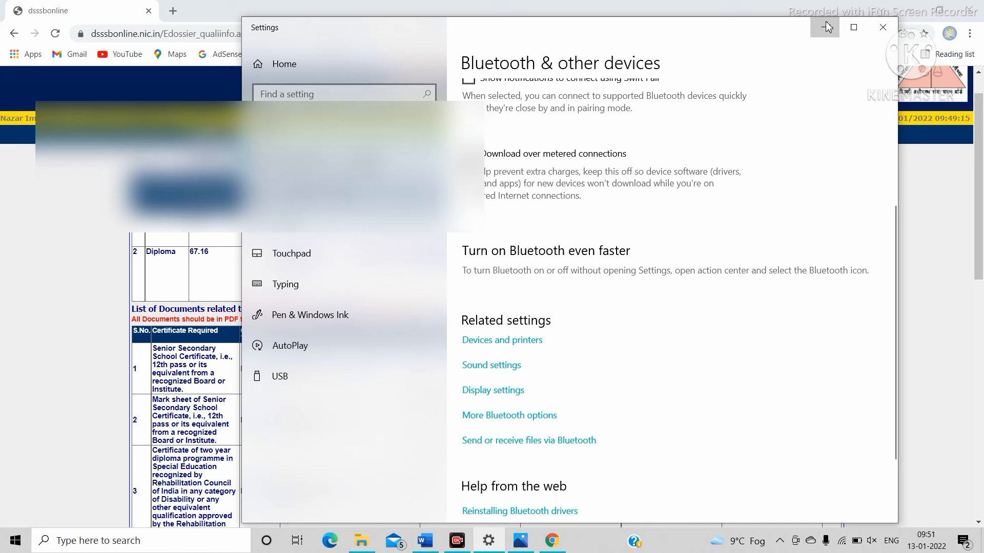
click(425, 542)
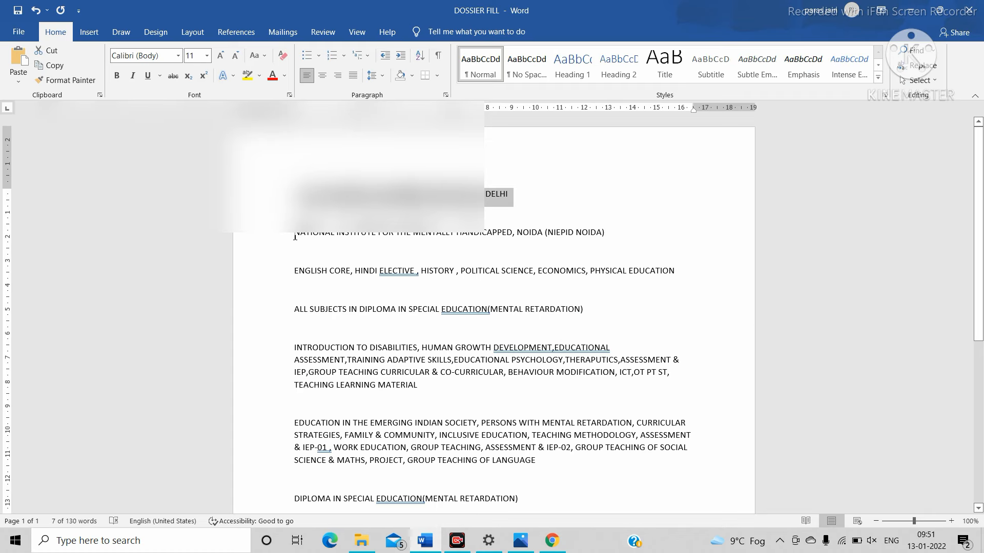
drag(295, 237, 656, 239)
key(ctrl+c)
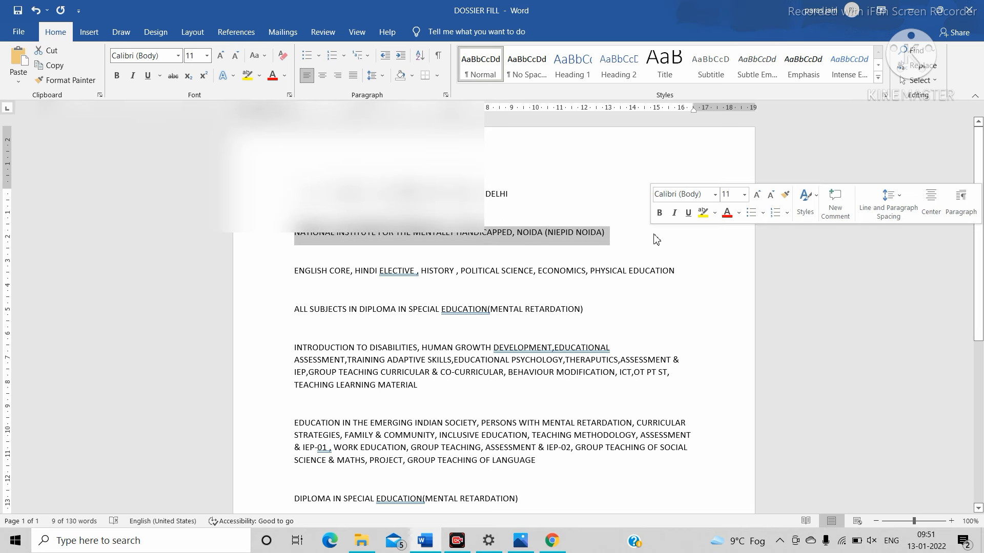
click(551, 541)
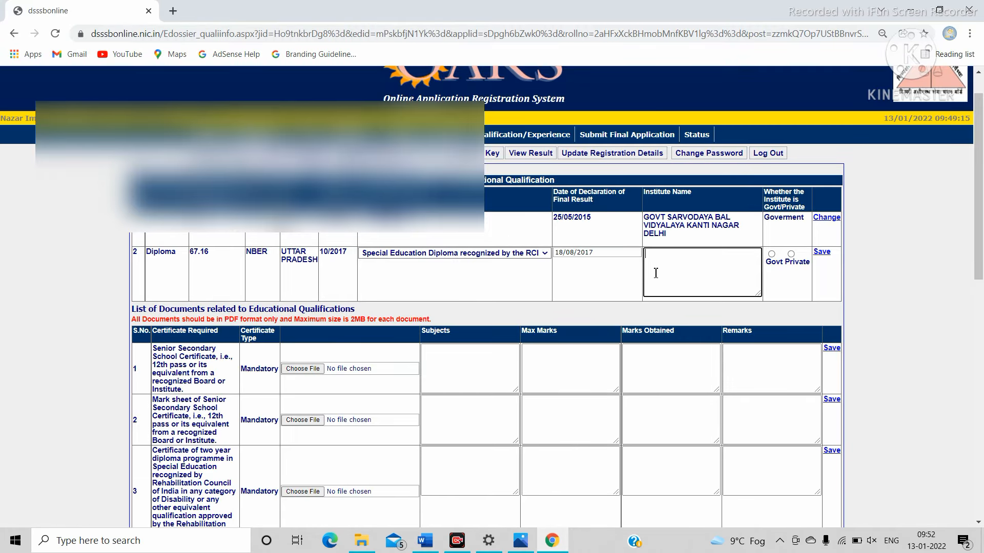
key(ctrl+v)
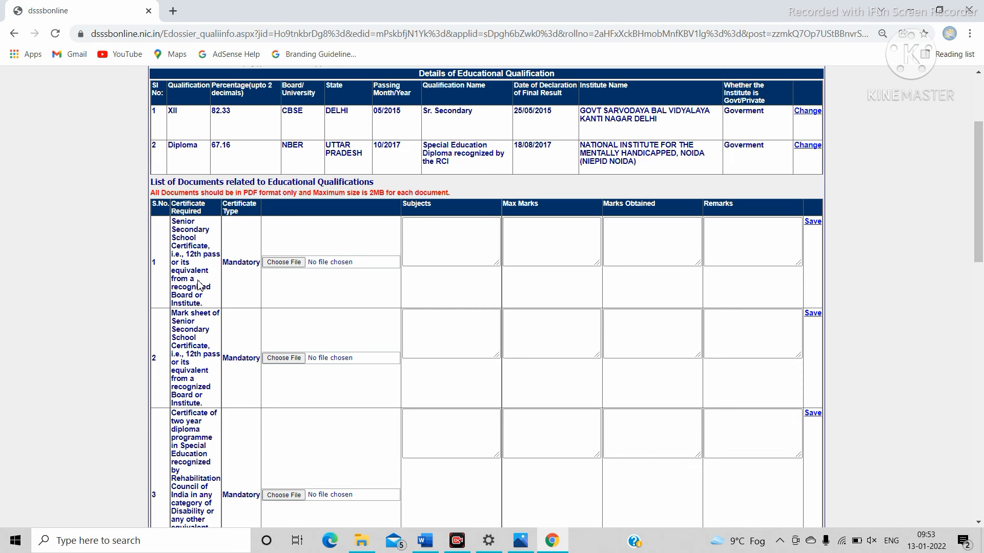
Attach the 12TH CERTIFICATE file from the EDOSSIER folder as the Senior Secondary School Certificate.
click(294, 269)
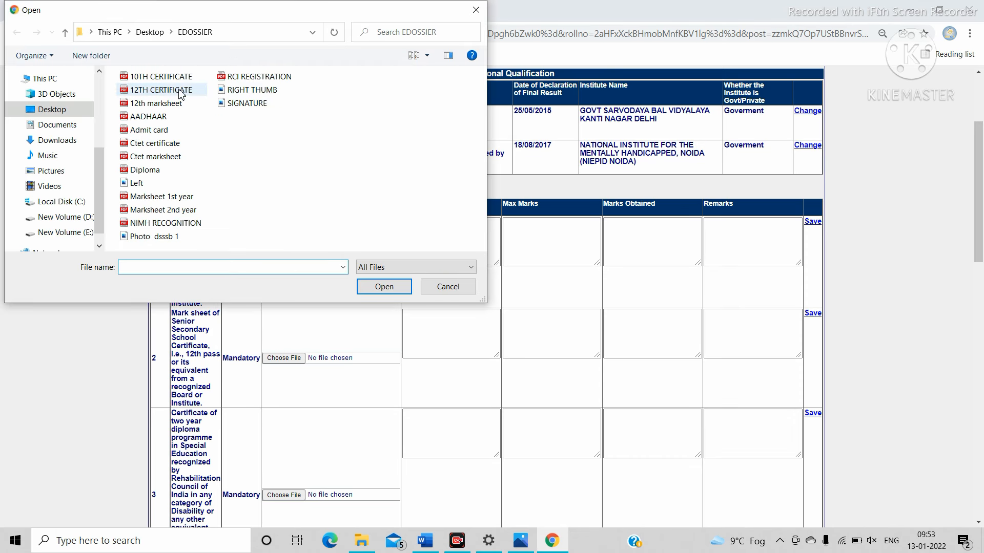
click(173, 92)
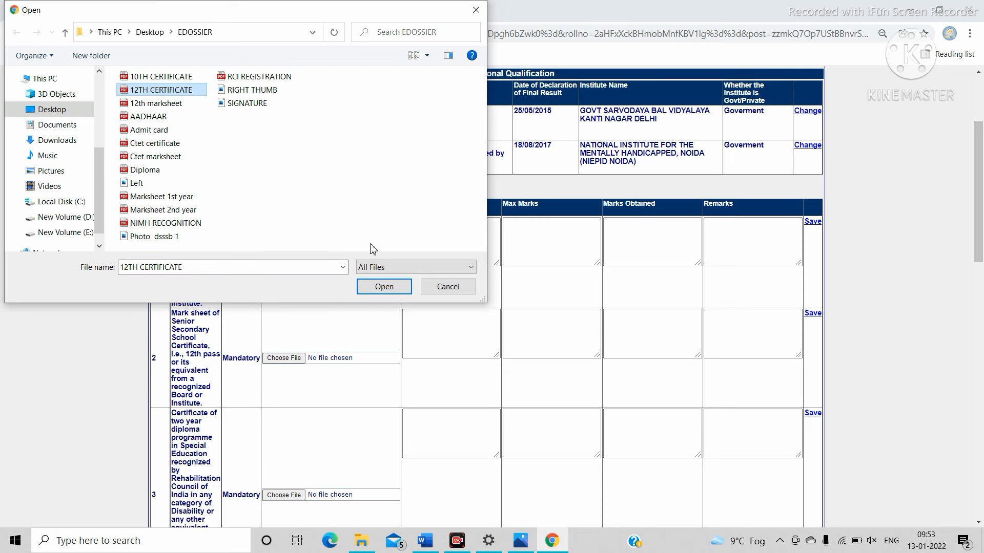
click(379, 287)
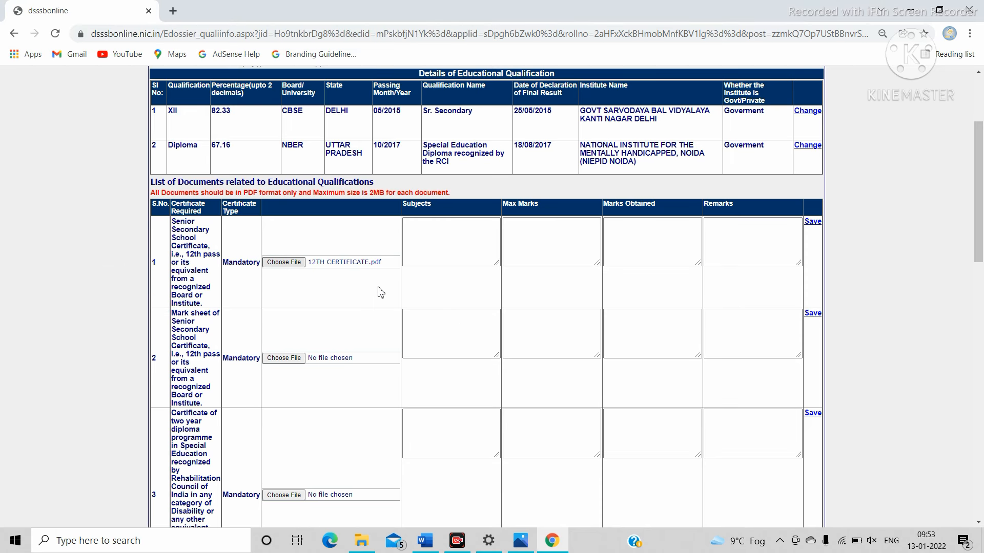
Copy "ENGLISH CORE, HINDI ELECTIVE , HISTORY , POLITICAL SCIENCE, ECONOMICS, PHYSICAL EDUCATION" from the DOSSIER FILL Word document into the Senior Secondary certificate's subjects.
click(431, 241)
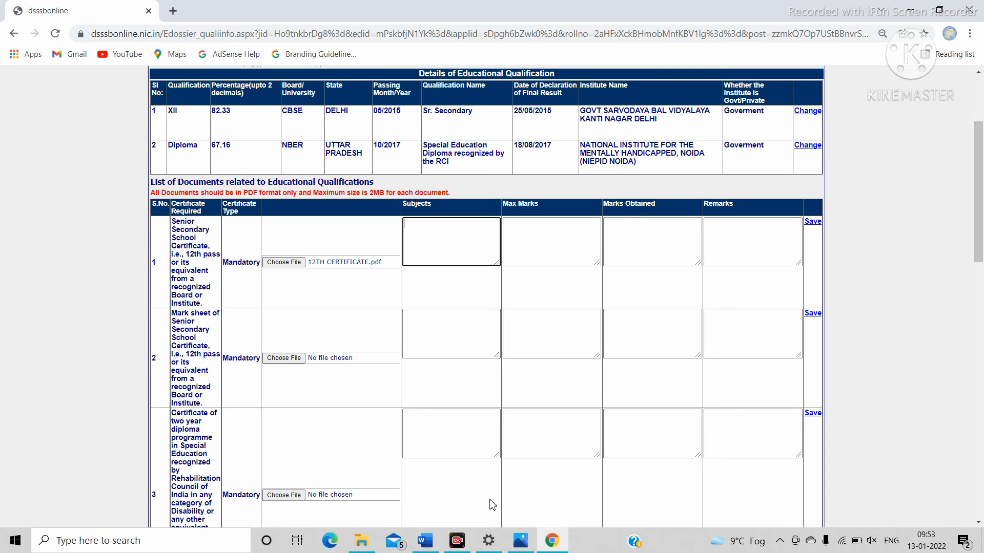
click(425, 540)
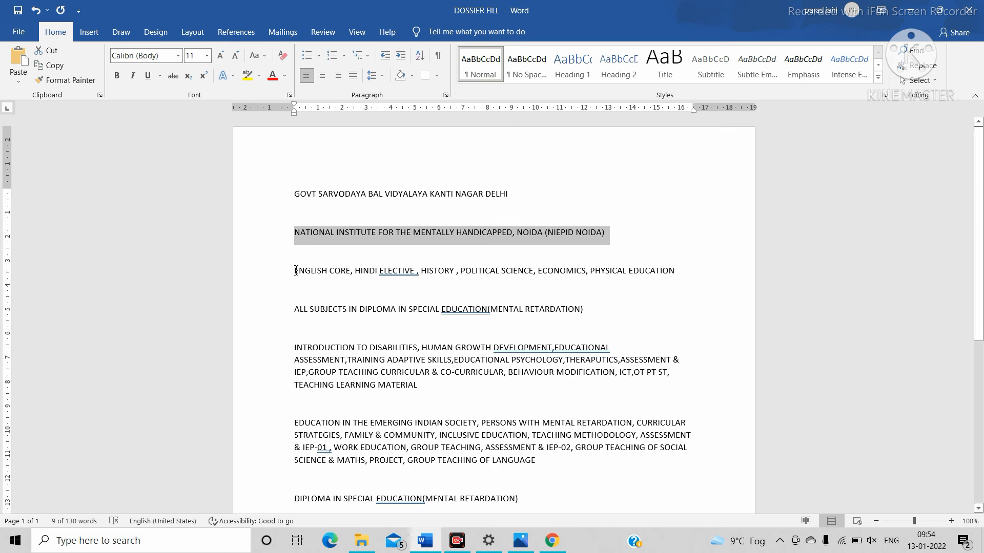
drag(296, 270, 712, 278)
key(ctrl+c)
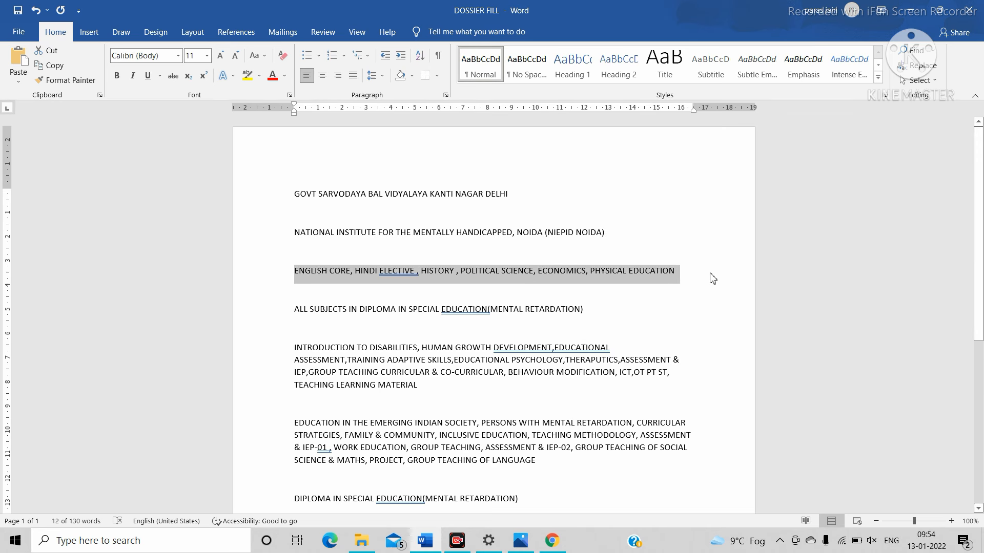
click(552, 540)
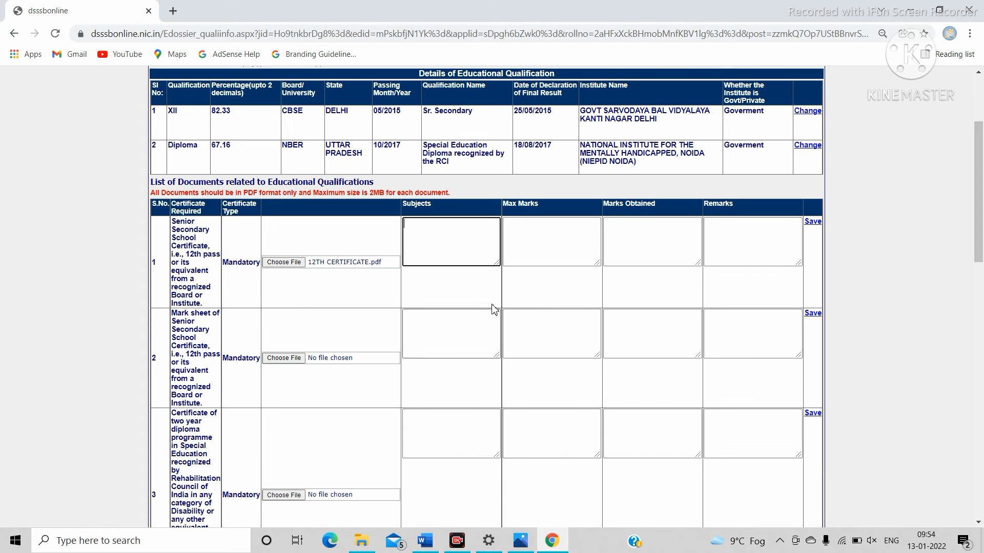
key(ctrl+v)
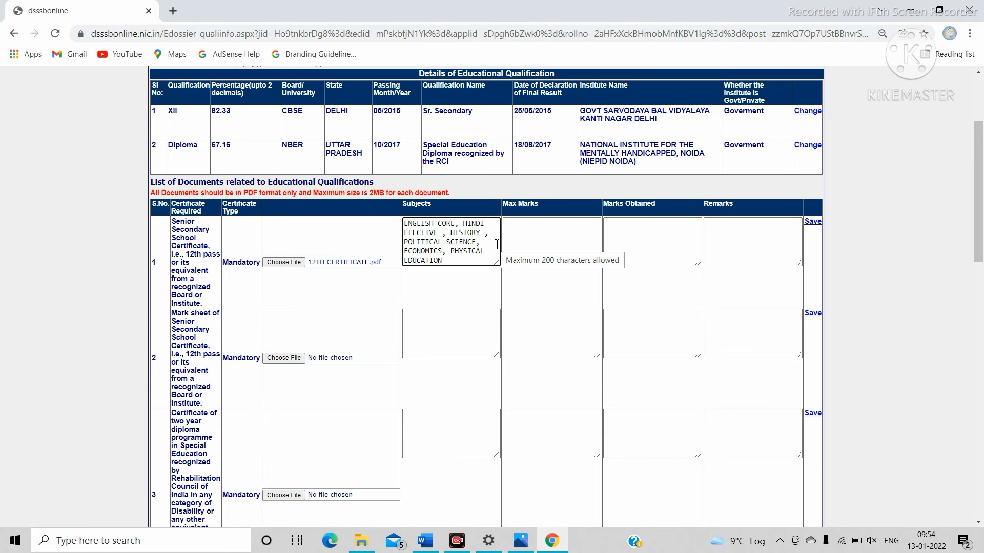
Enter 600 maximum marks, 494 marks obtained and the remark PASSED for the Senior Secondary School Certificate.
click(528, 244)
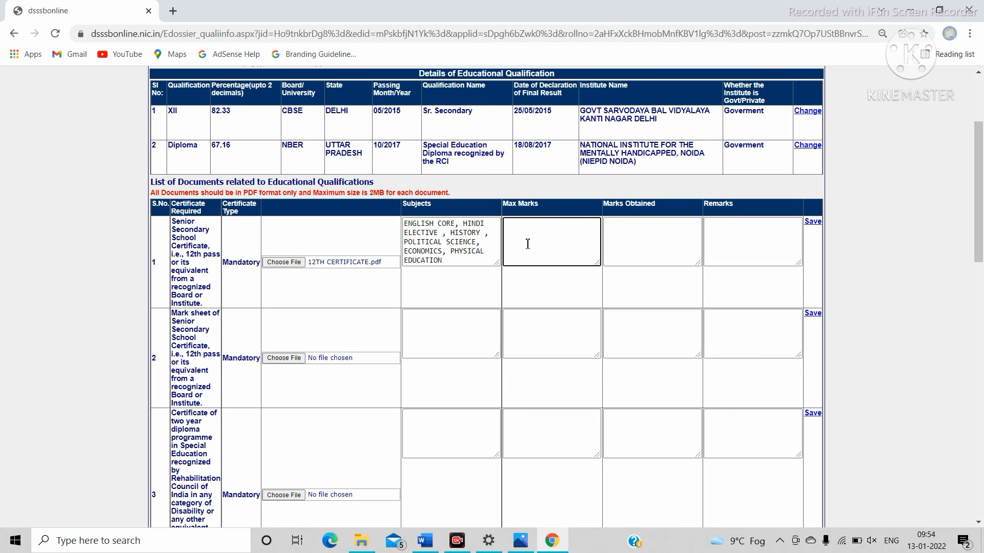
text(600)
click(625, 240)
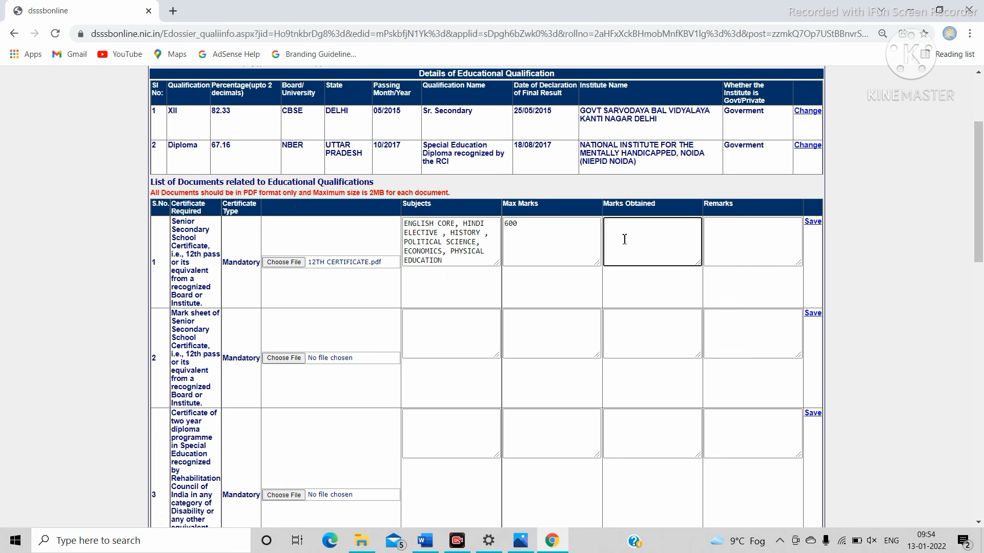
text(494)
click(721, 238)
text(PASSE)
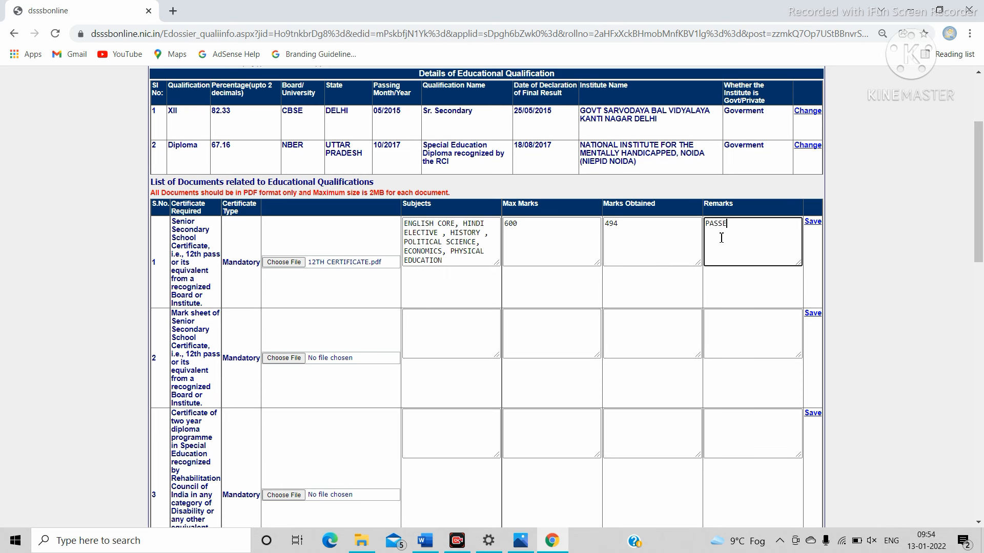
text(D)
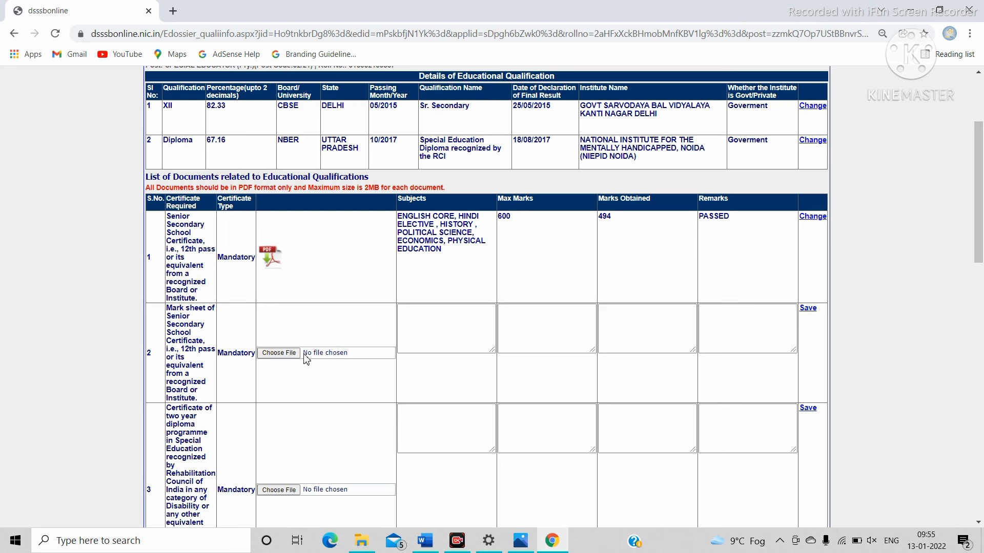
Attach the 12th marksheet file from the EDOSSIER folder as the Senior Secondary mark sheet.
click(279, 353)
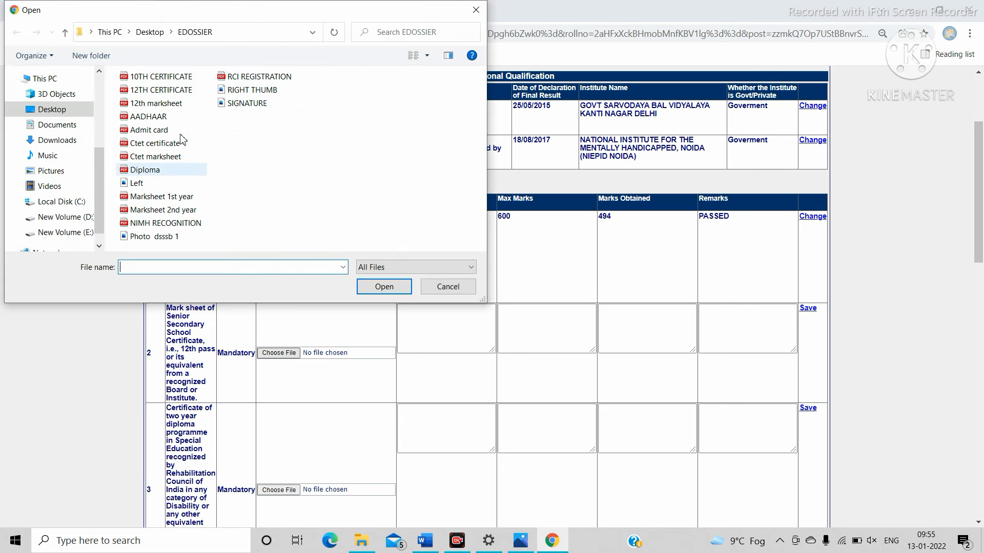
click(170, 104)
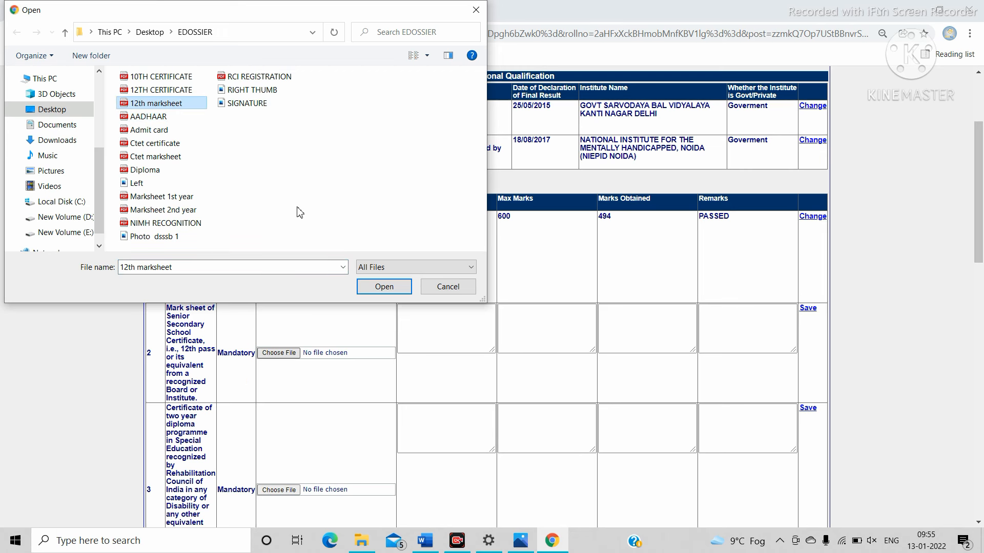
click(383, 286)
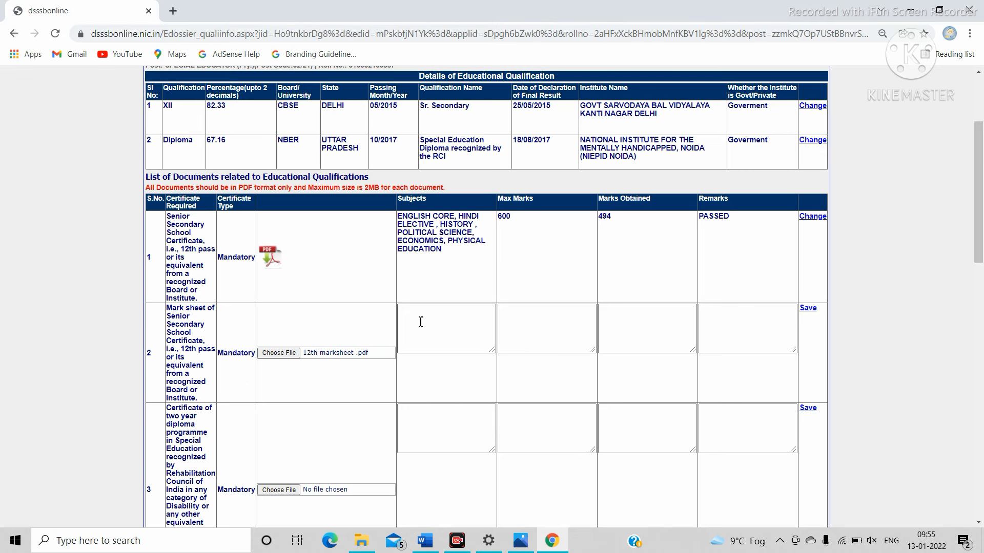
Fill in the Senior Secondary mark sheet's details with the copied subject list, 600 maximum marks, 494 marks obtained and the remark PASSED.
click(421, 322)
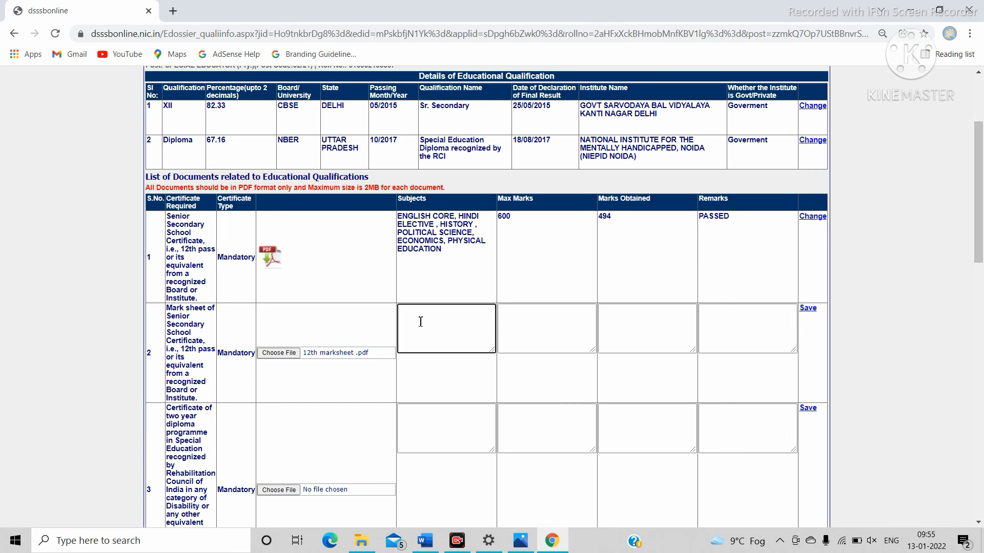
key(ctrl+v)
click(513, 318)
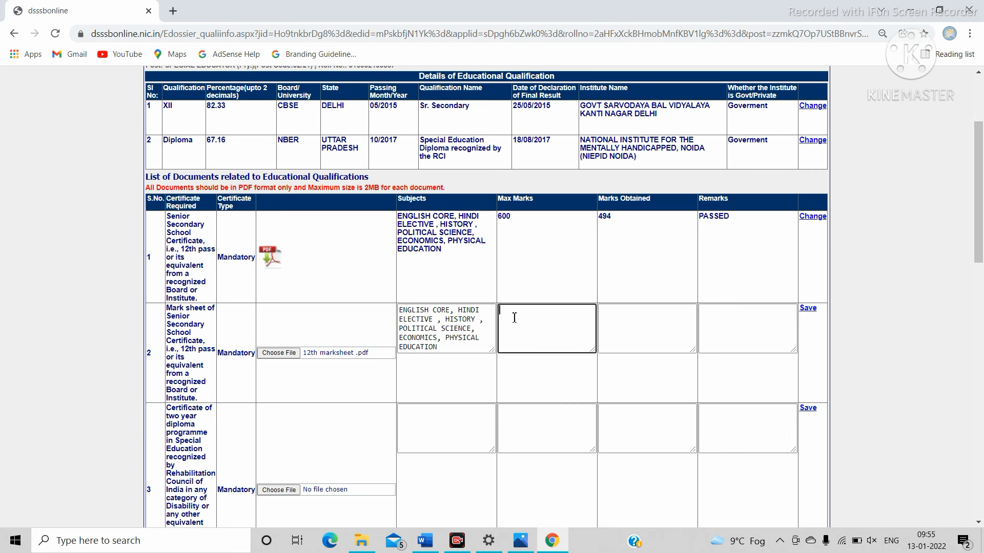
text(600)
click(634, 327)
text(494)
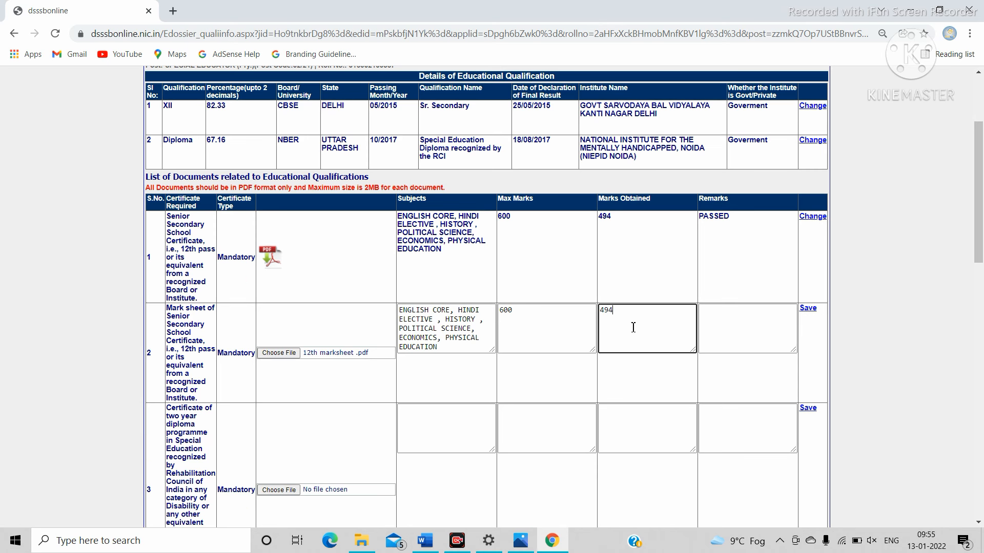
click(713, 332)
text(PASSED)
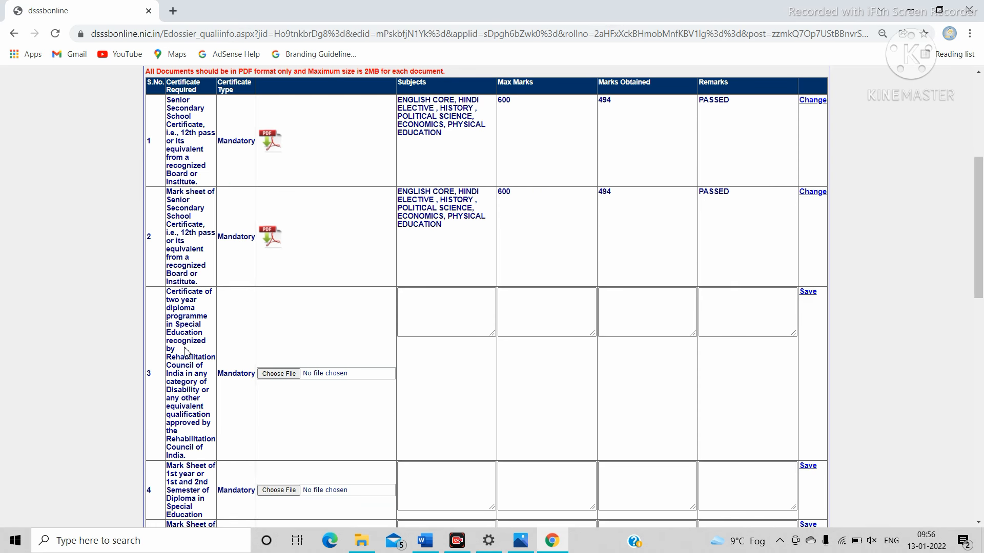
Attach the Diploma file from the EDOSSIER folder as the two-year Special Education diploma certificate.
click(283, 375)
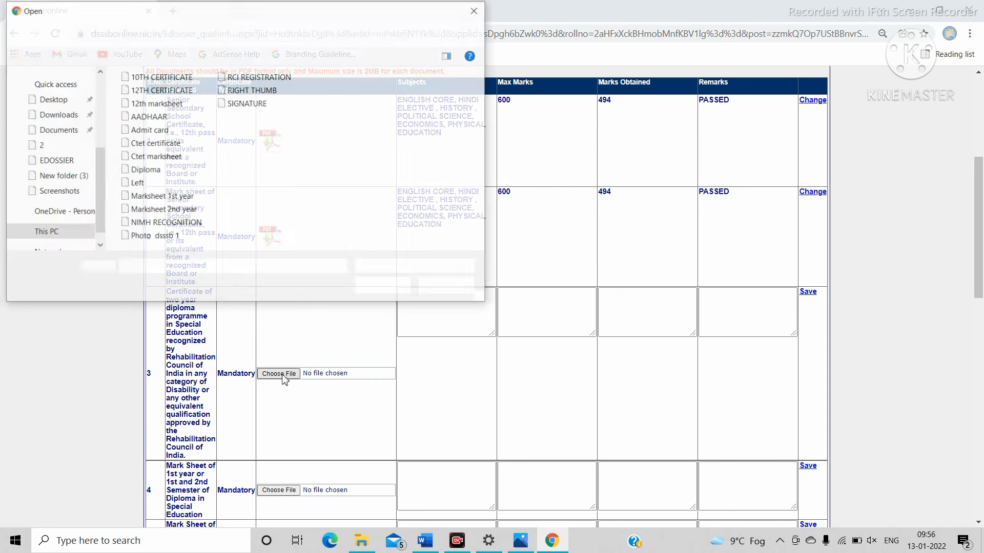
click(160, 173)
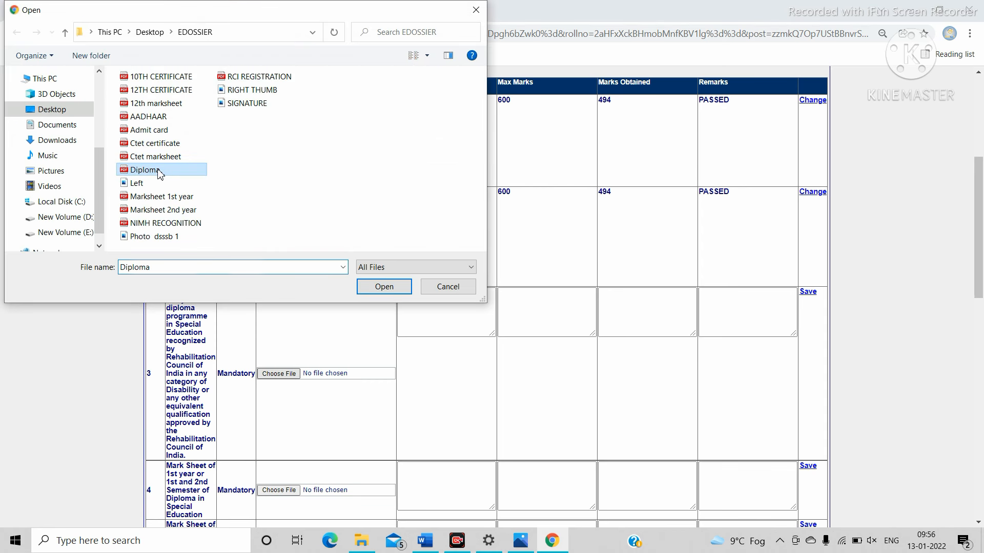
click(384, 287)
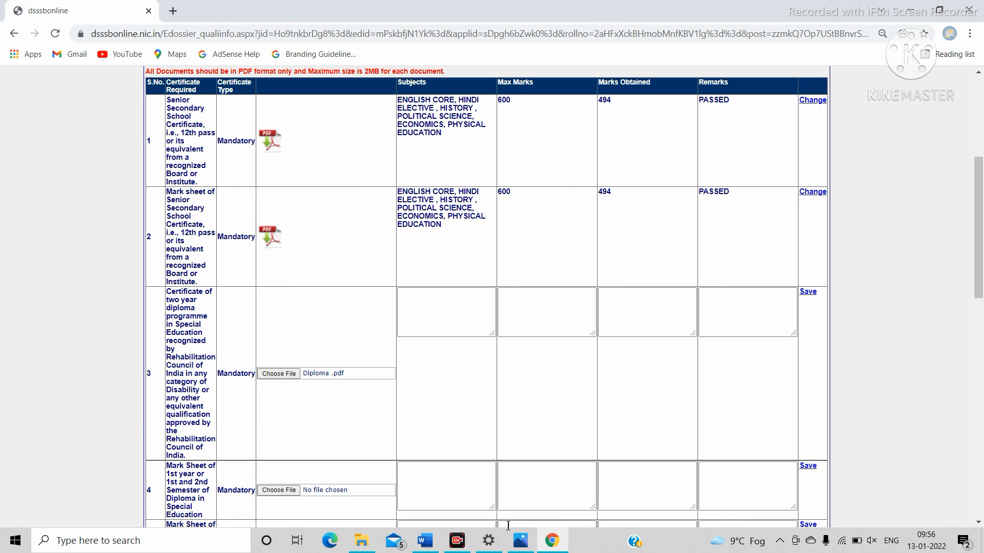
Copy the line "ALL SUBJECTS IN DIPLOMA IN SPECIAL EDUCATION(MENTAL RETARDATION)" from the DOSSIER FILL Word document into the two-year diploma certificate's Subjects in Chrome.
click(425, 540)
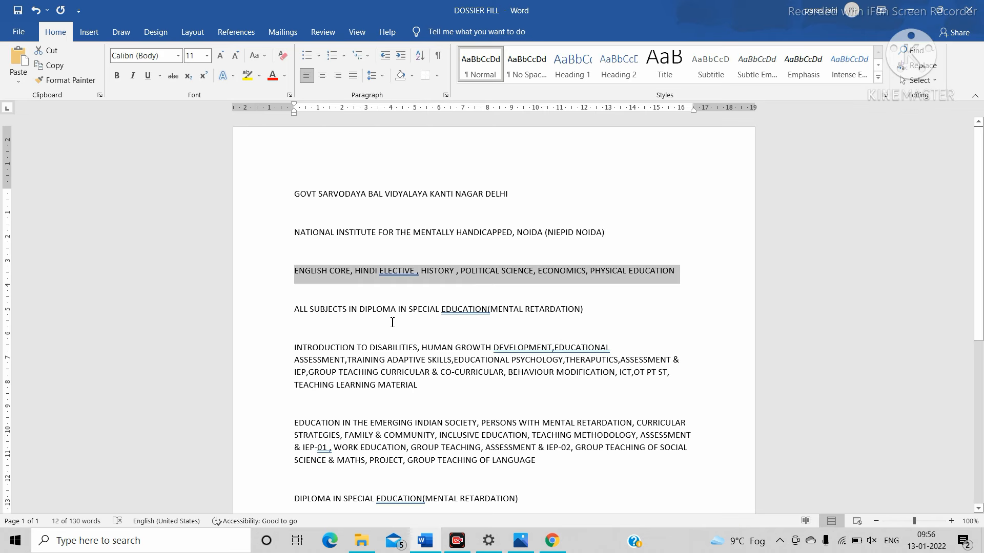
scroll(393, 323, down, 3)
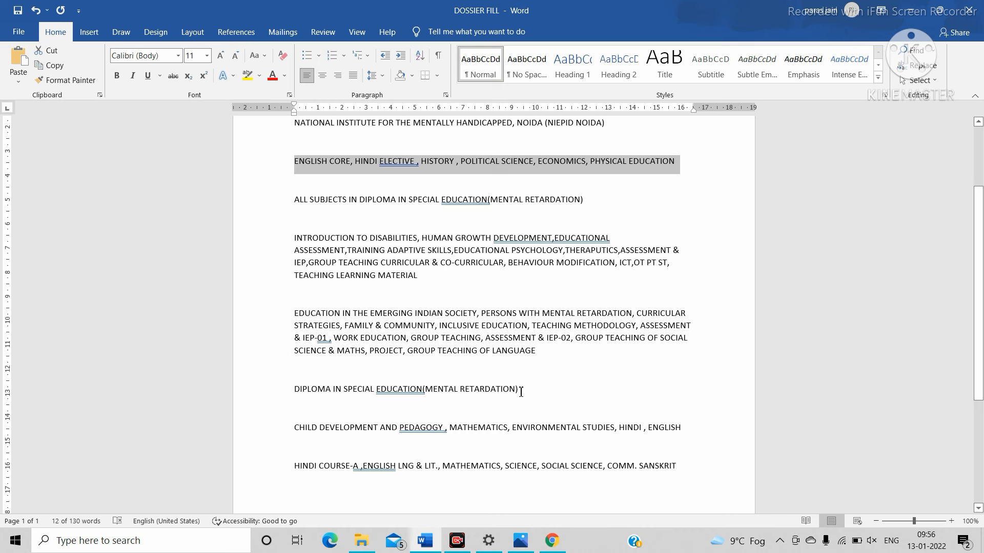
drag(520, 392, 428, 392)
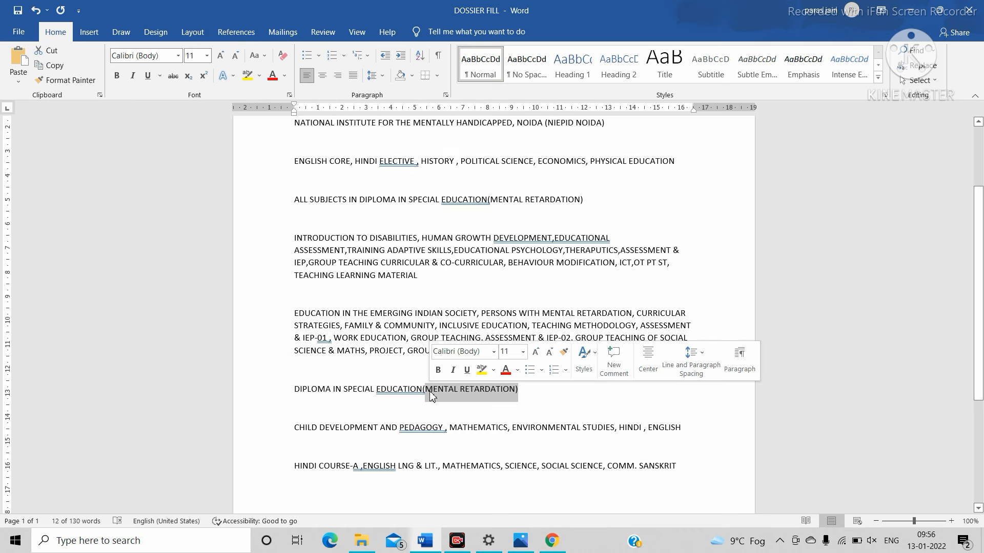
scroll(432, 394, up, 2)
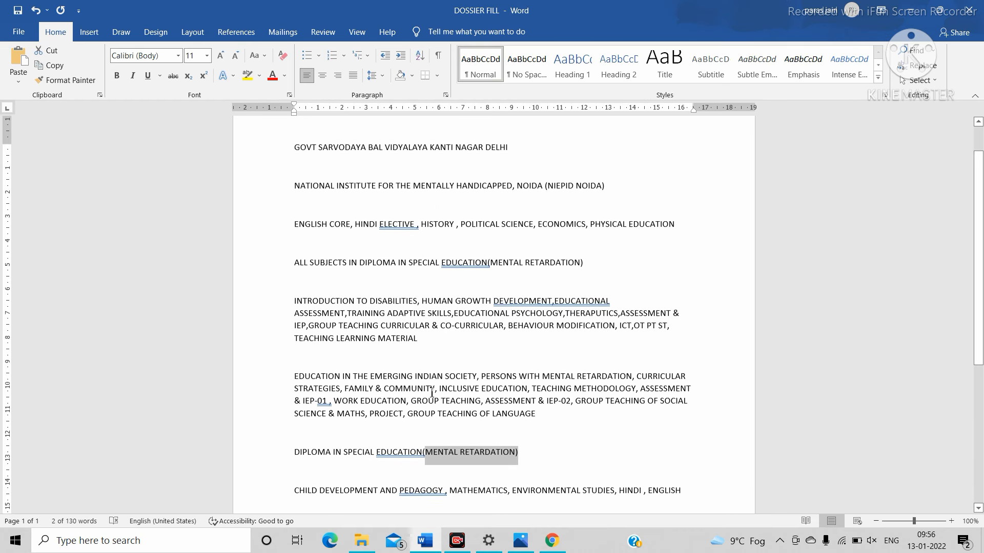
click(584, 263)
drag(585, 264, 300, 268)
key(ctrl+c)
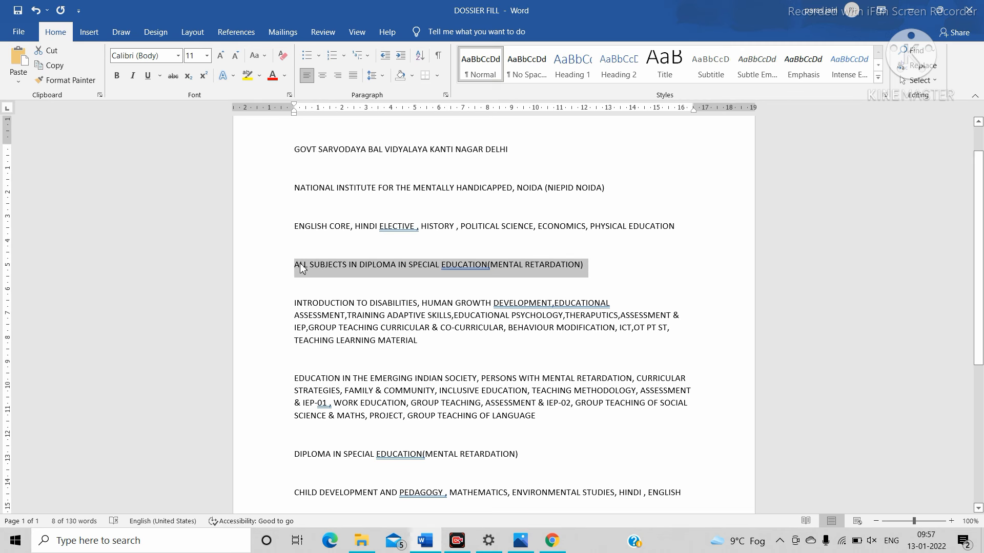
click(549, 542)
click(417, 324)
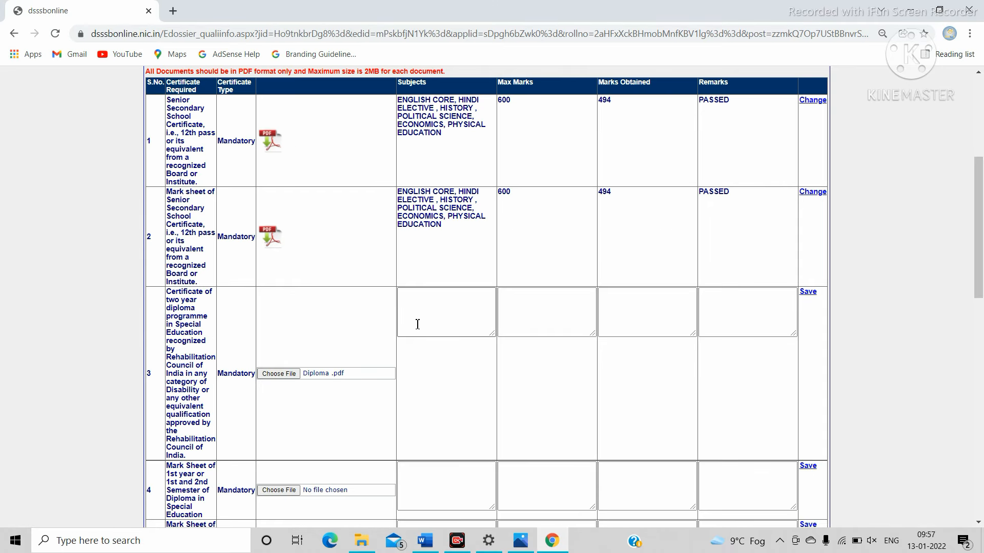
key(ctrl+v)
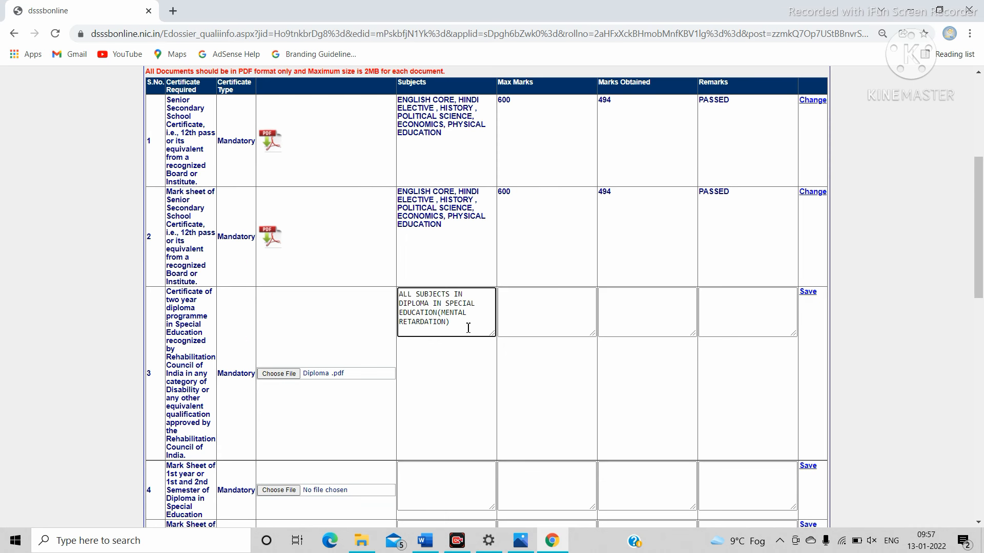
Enter 2500 maximum marks, 1679 marks obtained and the remark PASSED for the two-year diploma certificate.
click(526, 319)
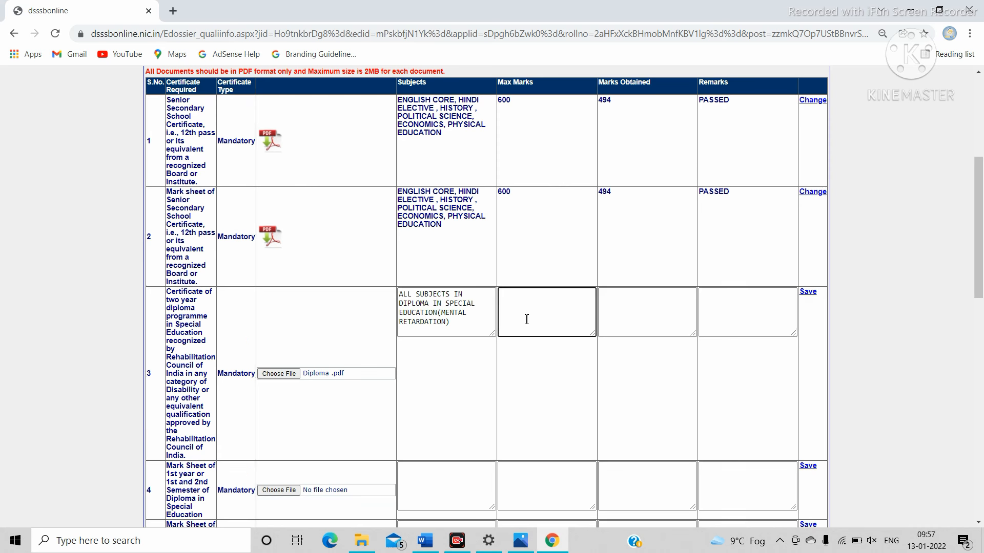
text(2500)
click(618, 302)
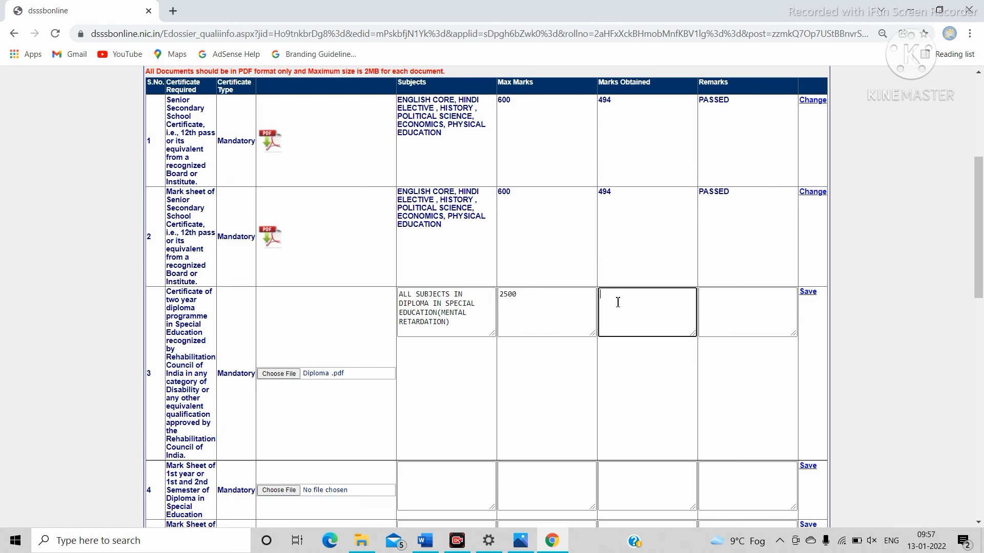
text(1679)
click(719, 306)
text(PASSED)
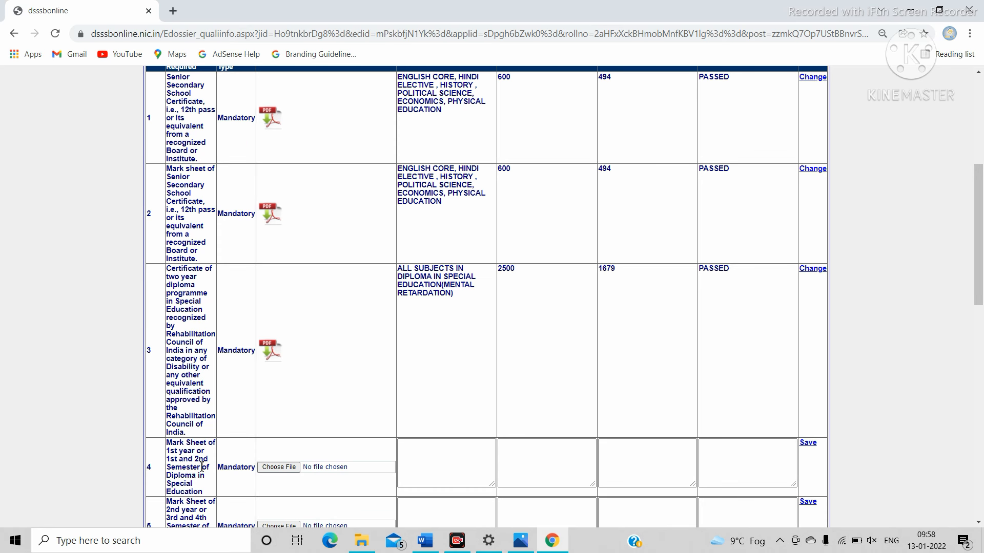
Attach the Marksheet 1st year file from the EDOSSIER folder as the first-year Special Education diploma mark sheet.
scroll(201, 466, down, 5)
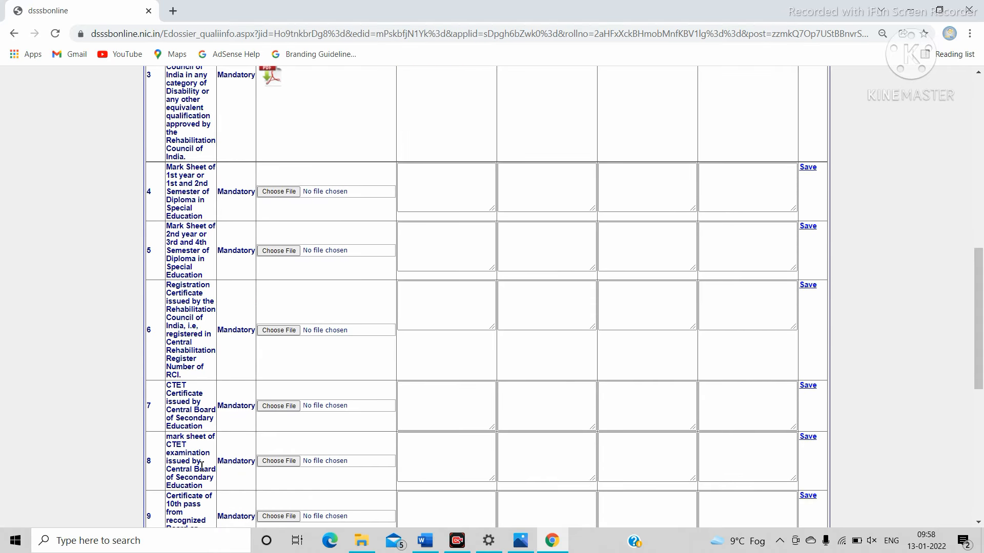
scroll(201, 467, down, 1)
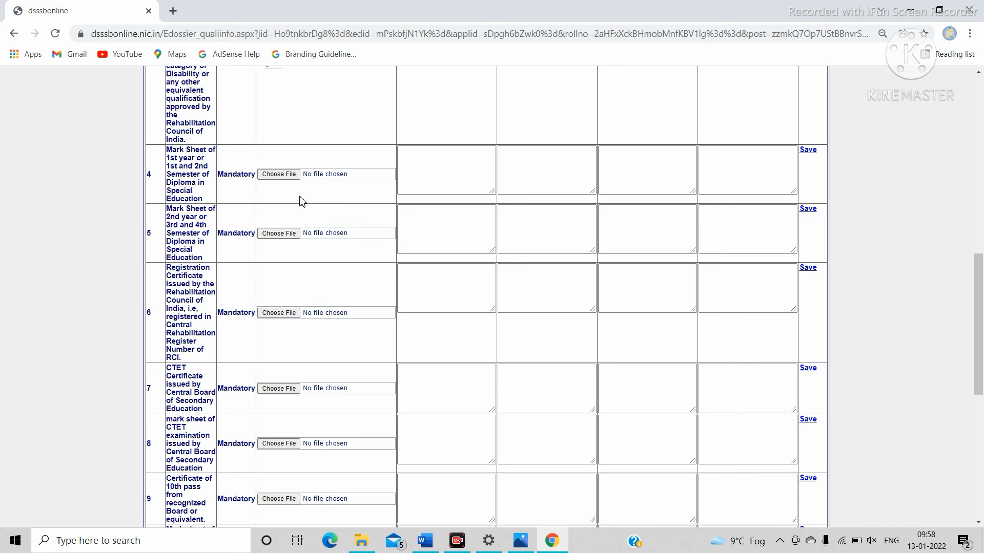
click(280, 176)
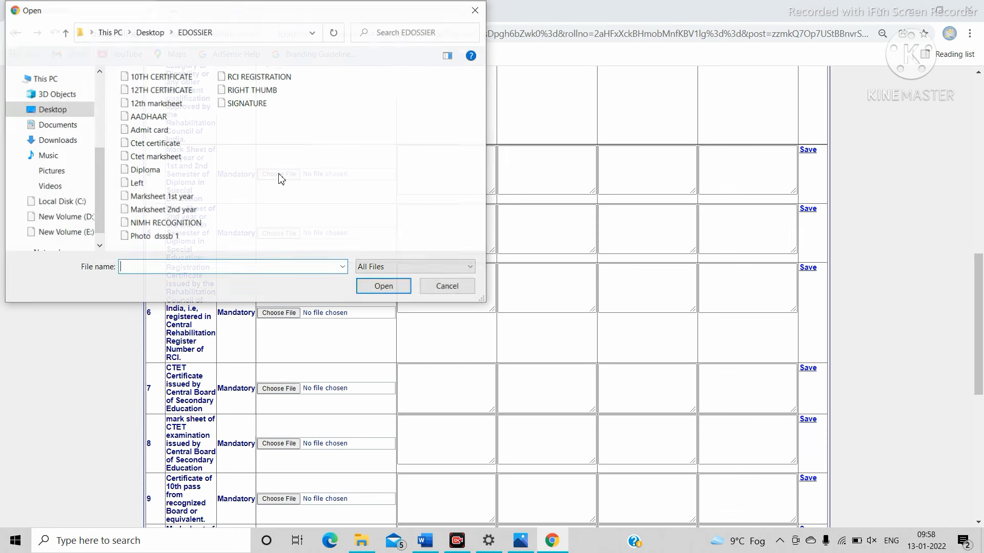
click(185, 199)
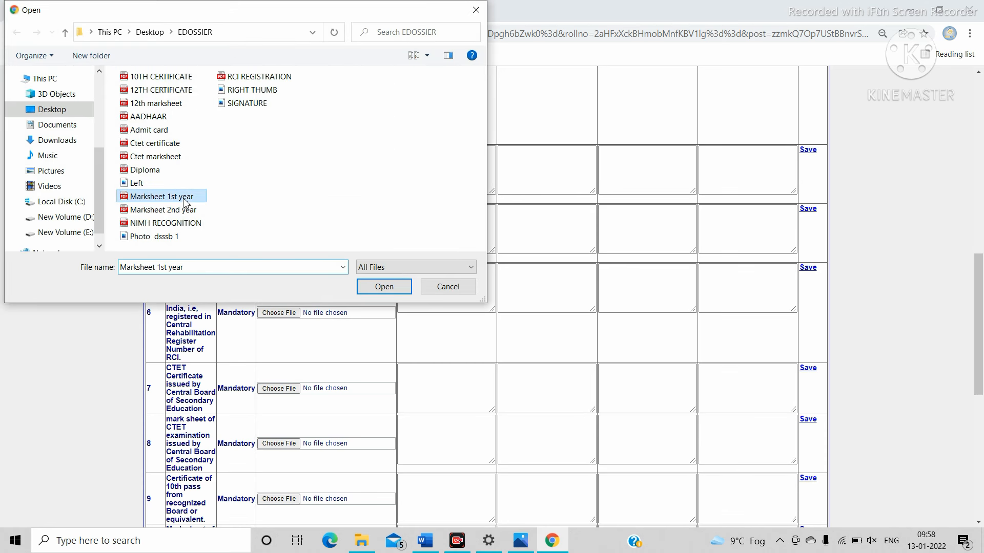
click(383, 286)
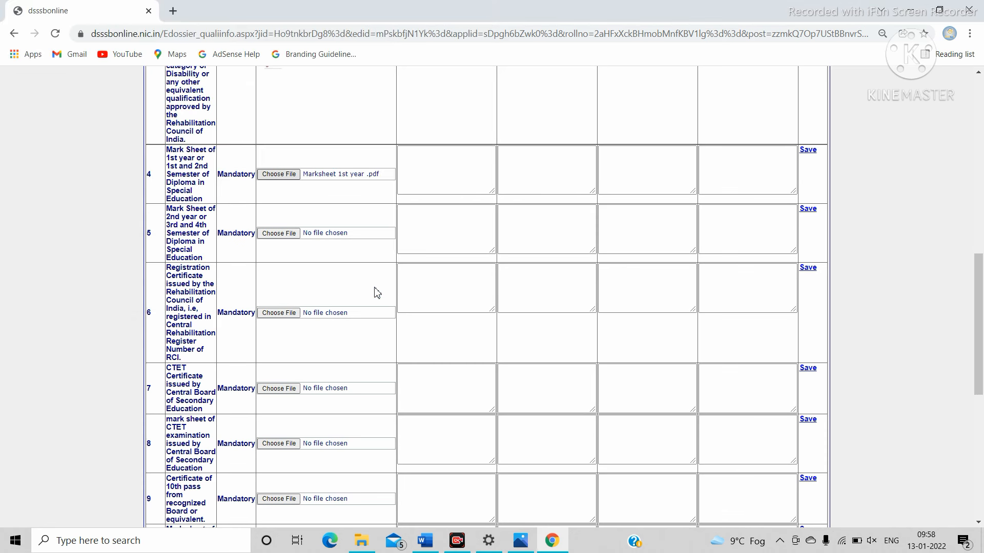
Copy the subject list starting "INTRODUCTION TO DISABILITIES" from the Word document into the first-year mark sheet's Subjects in Chrome and check the pasted text.
click(429, 170)
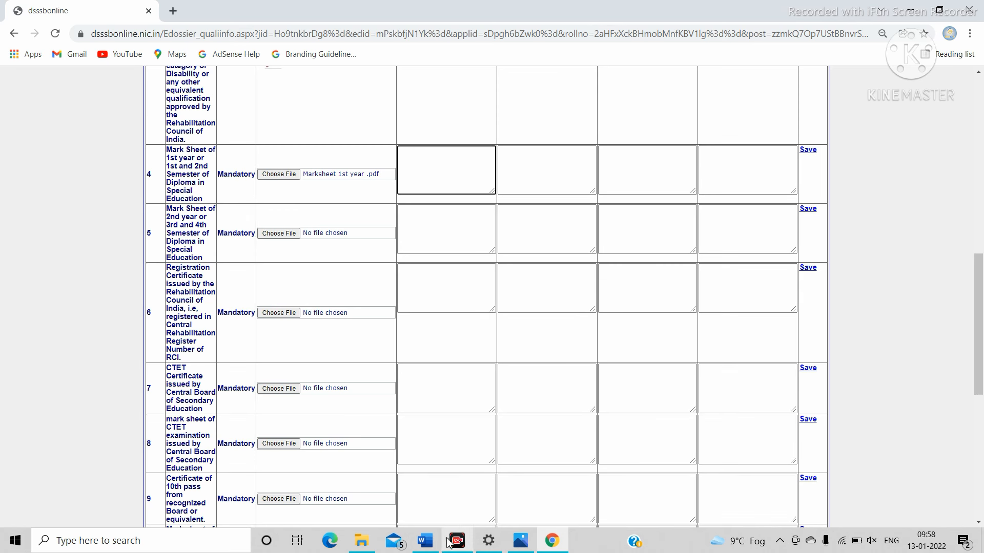
click(426, 541)
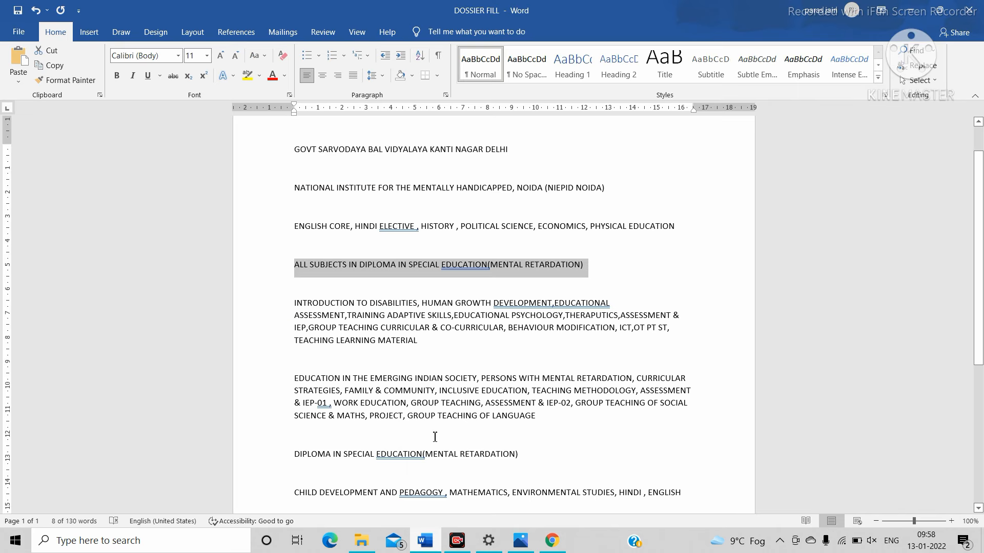
triple_click(418, 344)
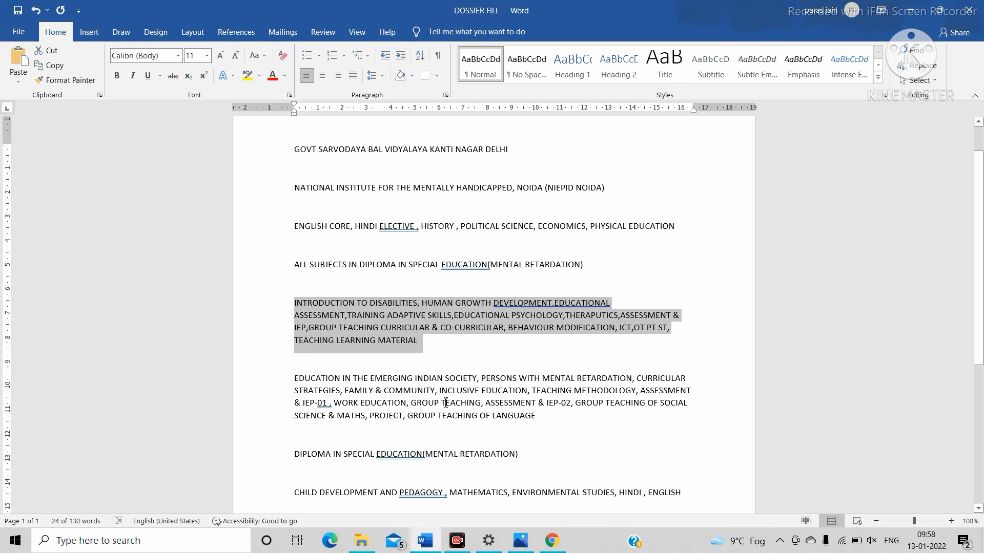
click(550, 540)
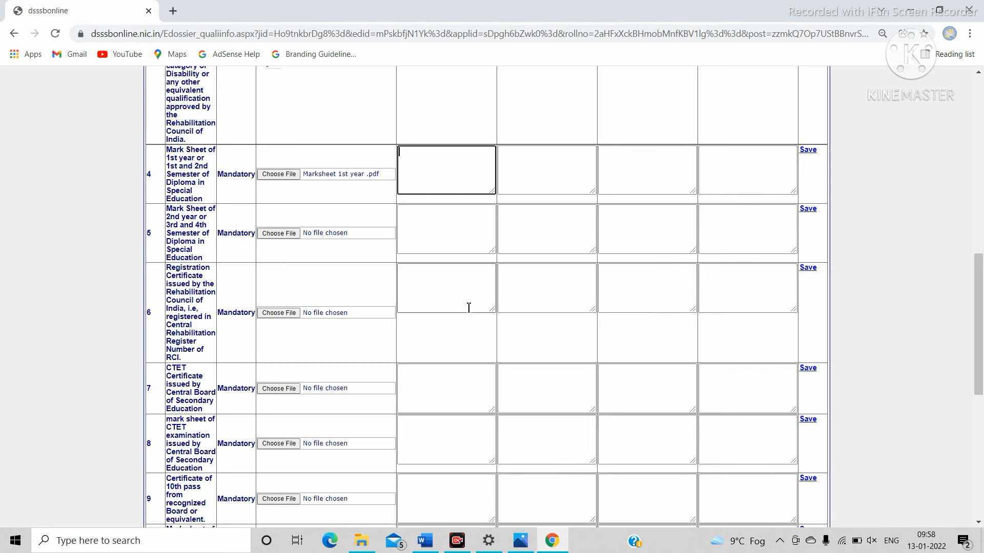
key(ctrl+v)
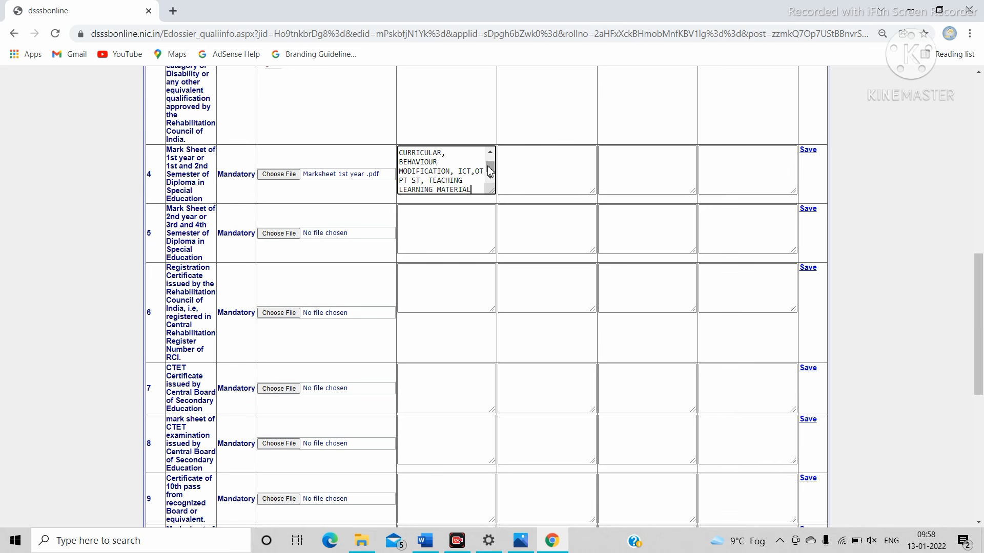
scroll(490, 178, up, 3)
scroll(490, 179, down, 3)
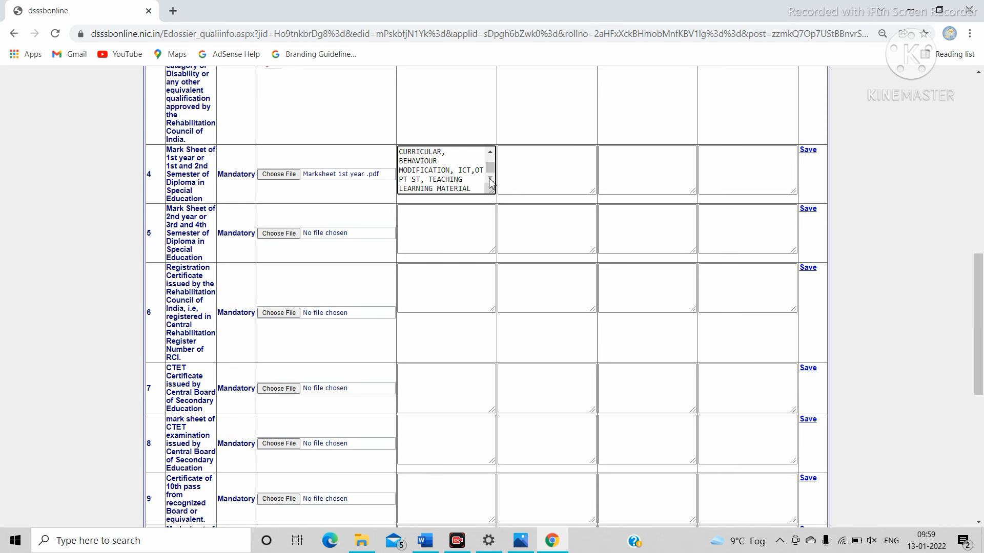
drag(491, 170, 491, 163)
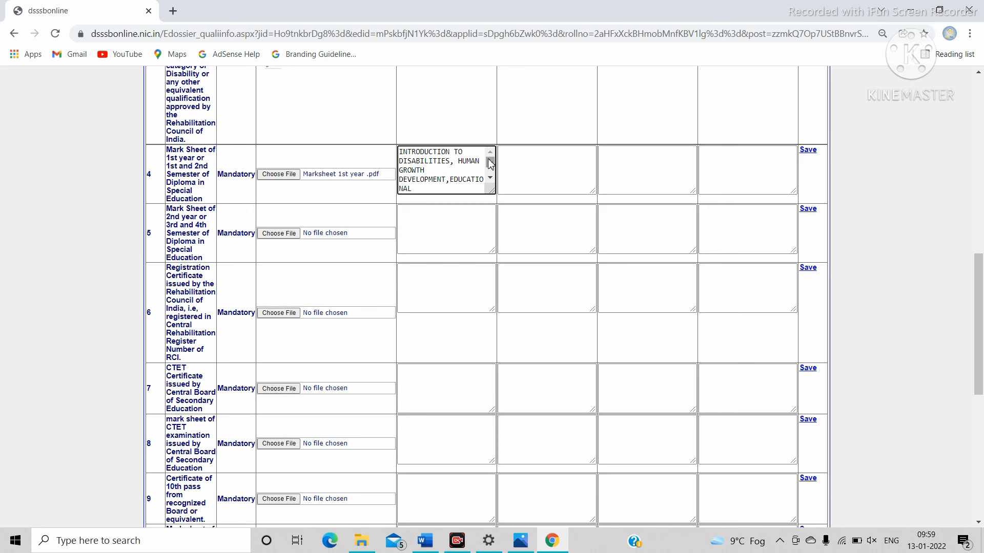
drag(490, 164, 491, 173)
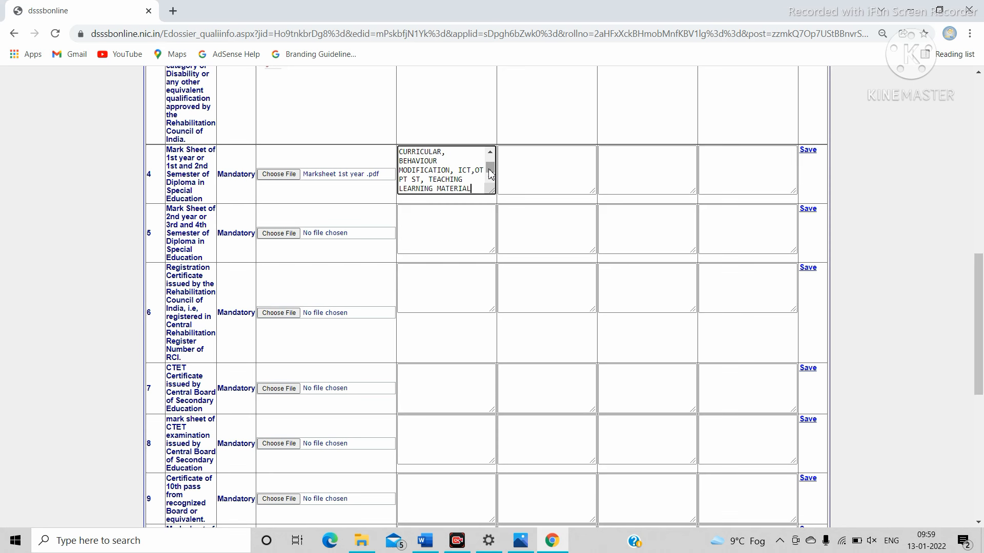
Enter 1250 maximum marks, 806 marks obtained and the remark PASSED for the first-year diploma mark sheet.
click(533, 164)
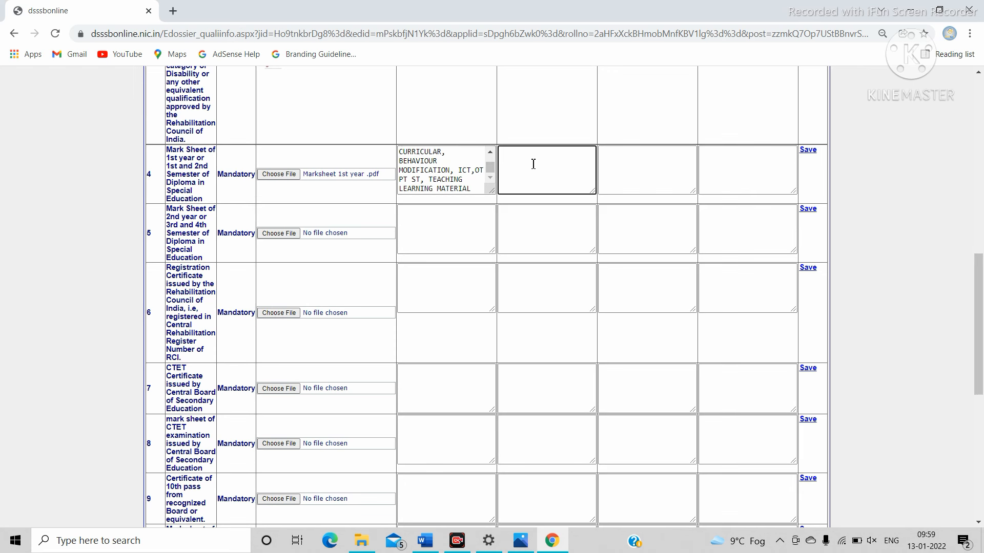
text(1250)
click(621, 163)
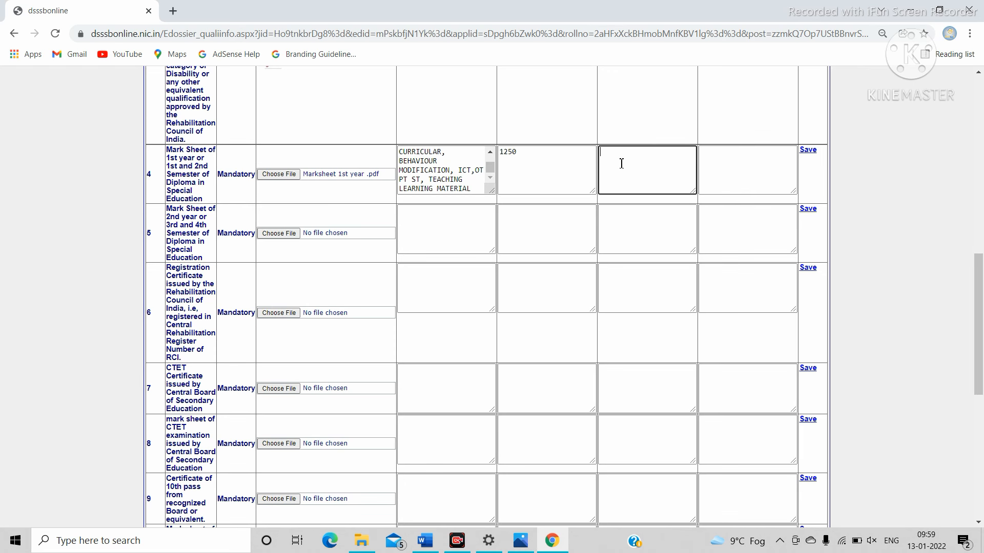
text(806)
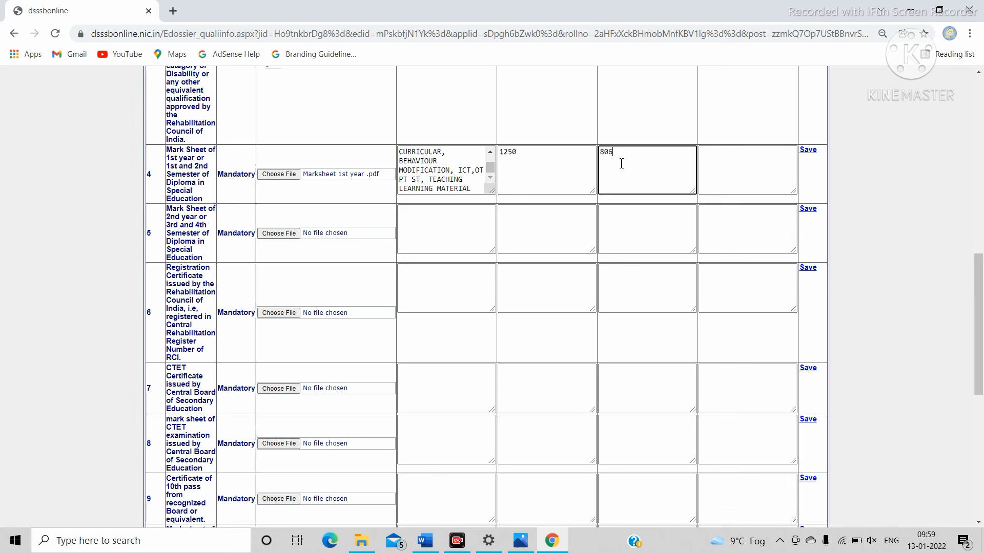
click(715, 170)
text(P)
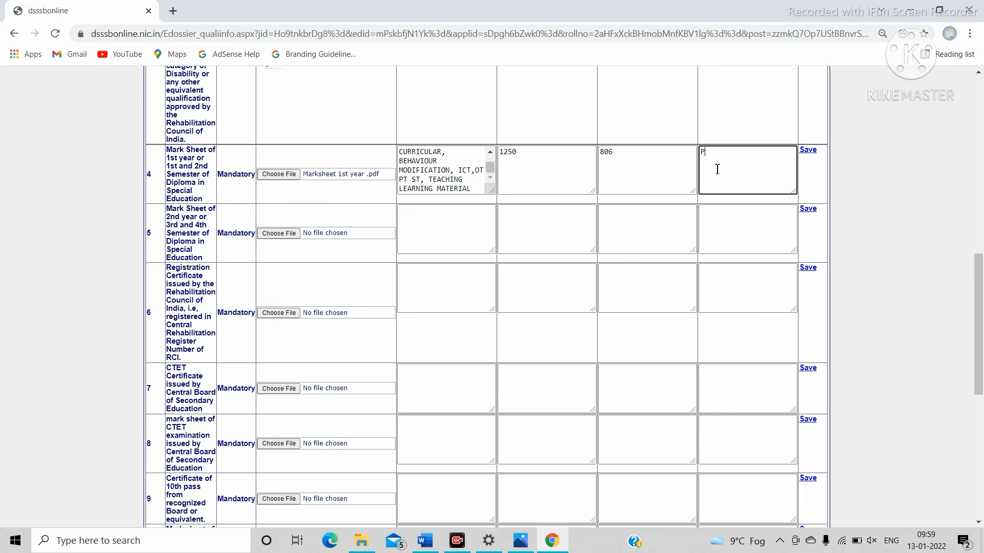
text(ASSED)
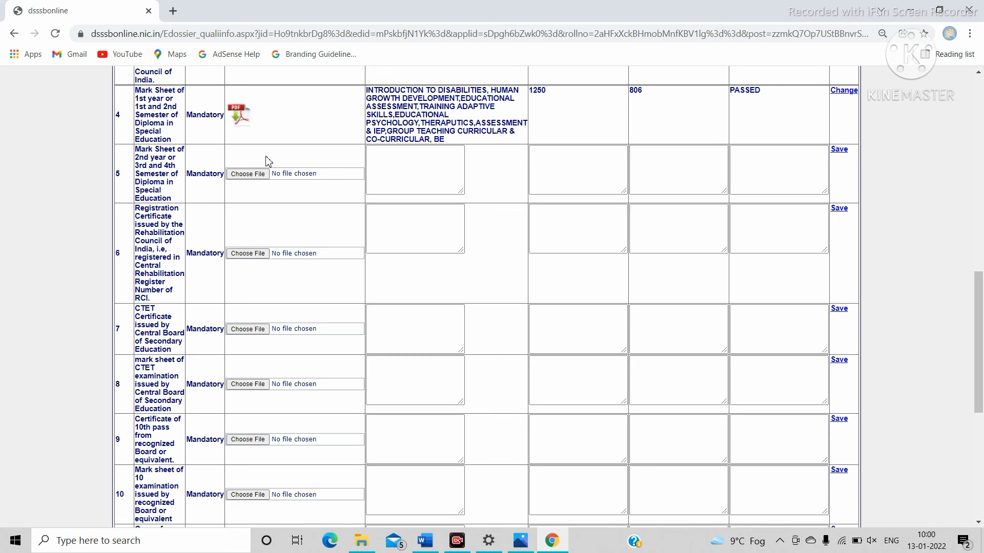
Attach the Marksheet 2nd year file from the EDOSSIER folder as the second-year Special Education diploma mark sheet.
click(248, 176)
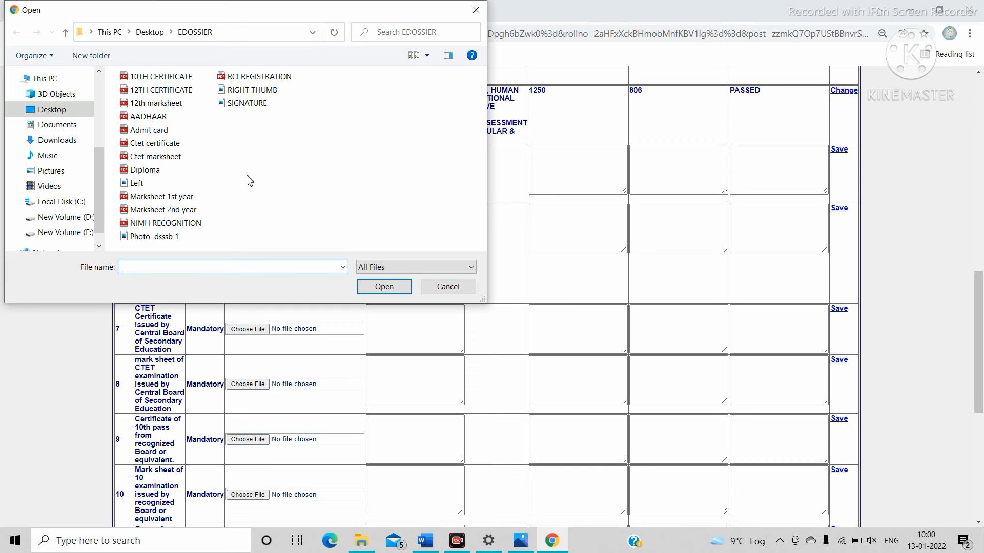
click(181, 210)
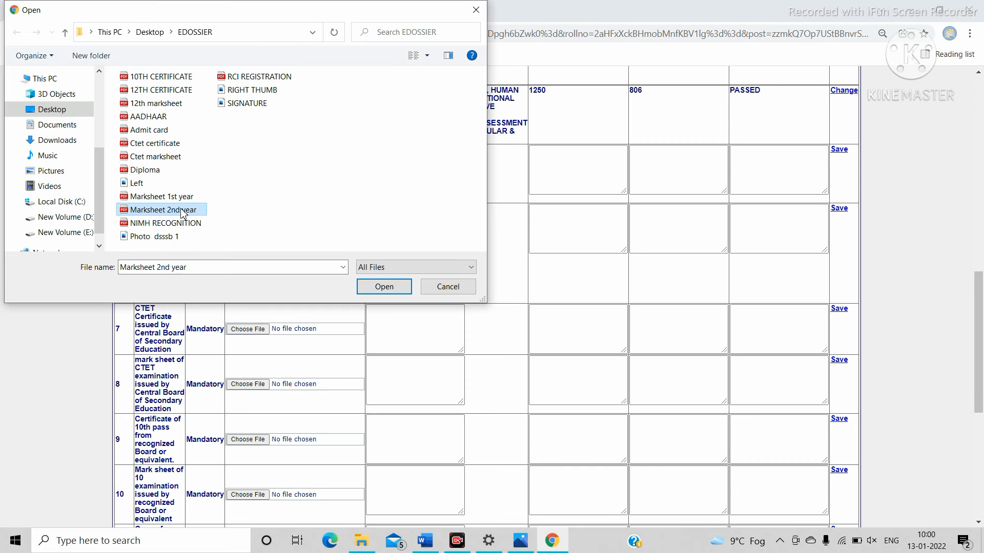
click(384, 286)
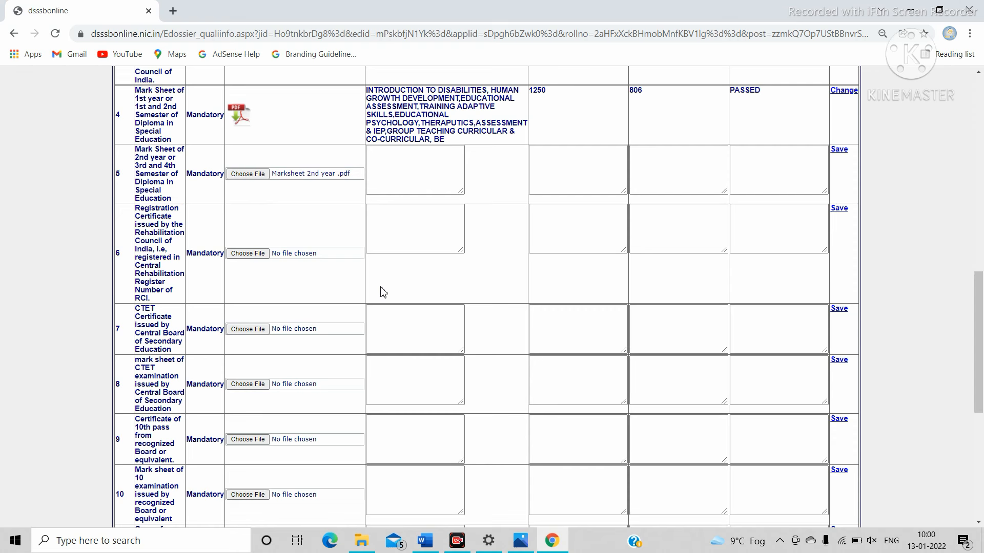
Copy the subject list starting "EDUCATION IN THE EMERGING INDIAN SOCIETY" from the Word document into the second-year diploma mark sheet's Subjects in Chrome.
click(406, 174)
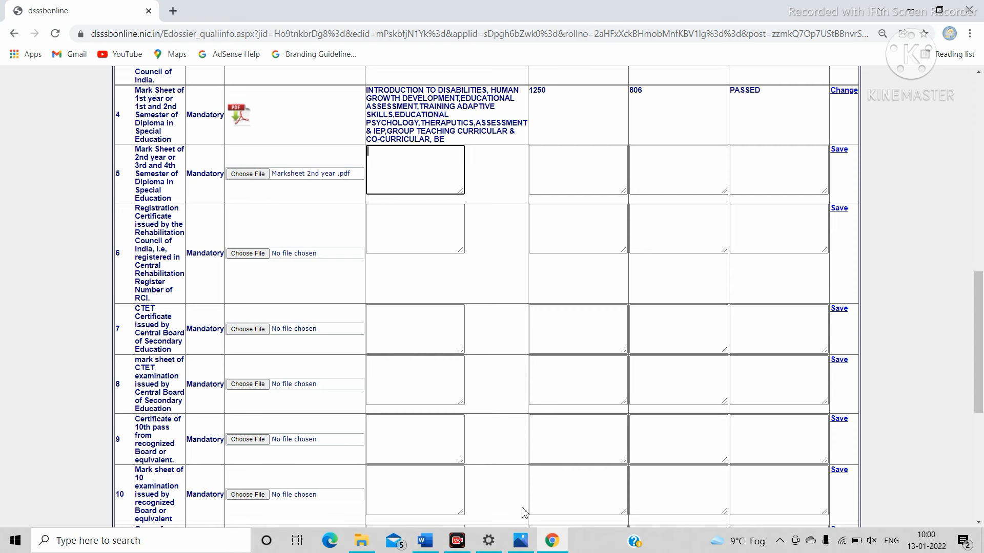
click(424, 540)
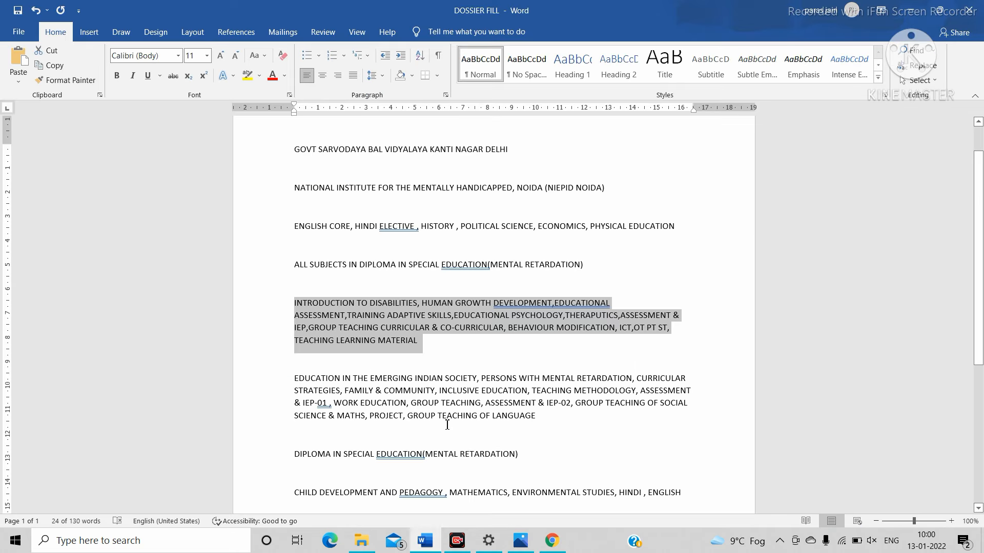
click(507, 428)
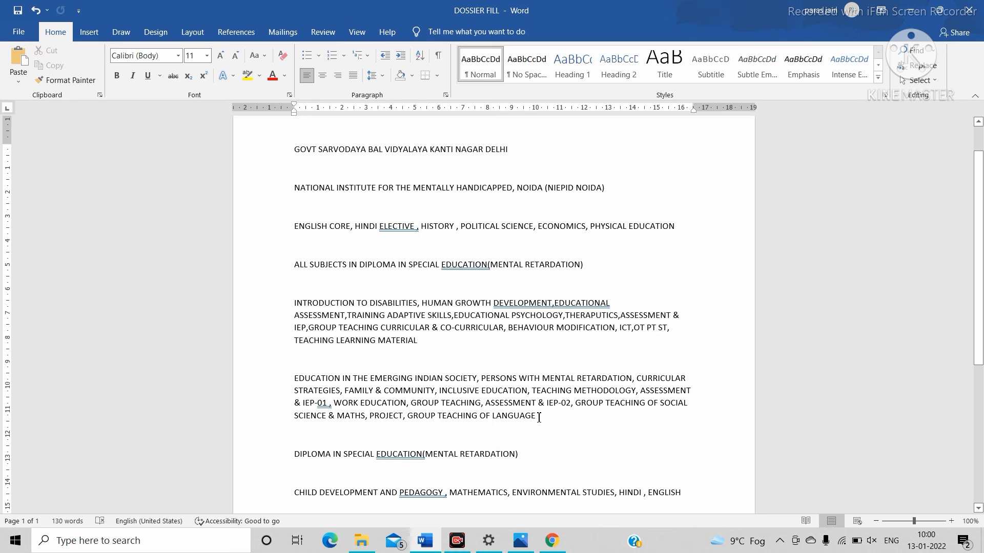
drag(538, 417, 296, 386)
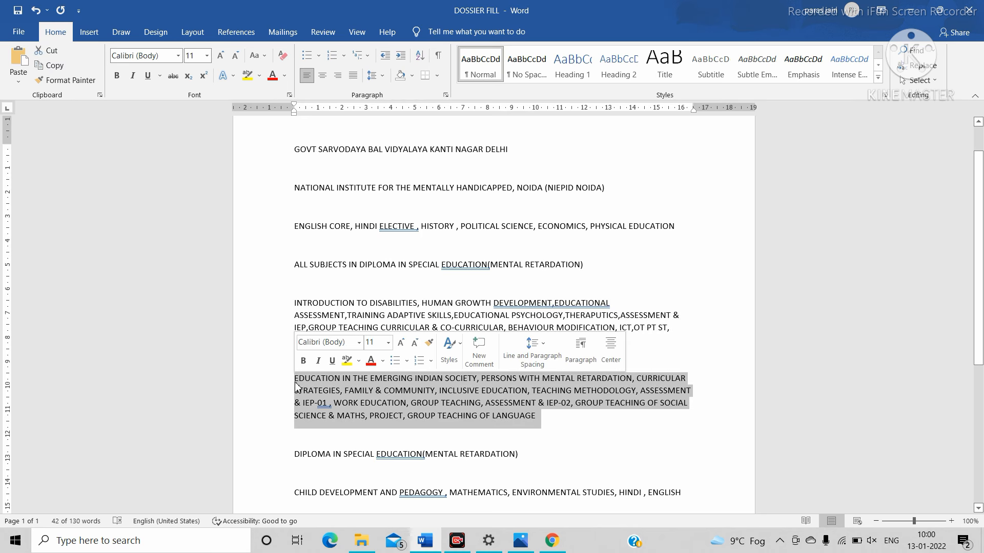
click(552, 541)
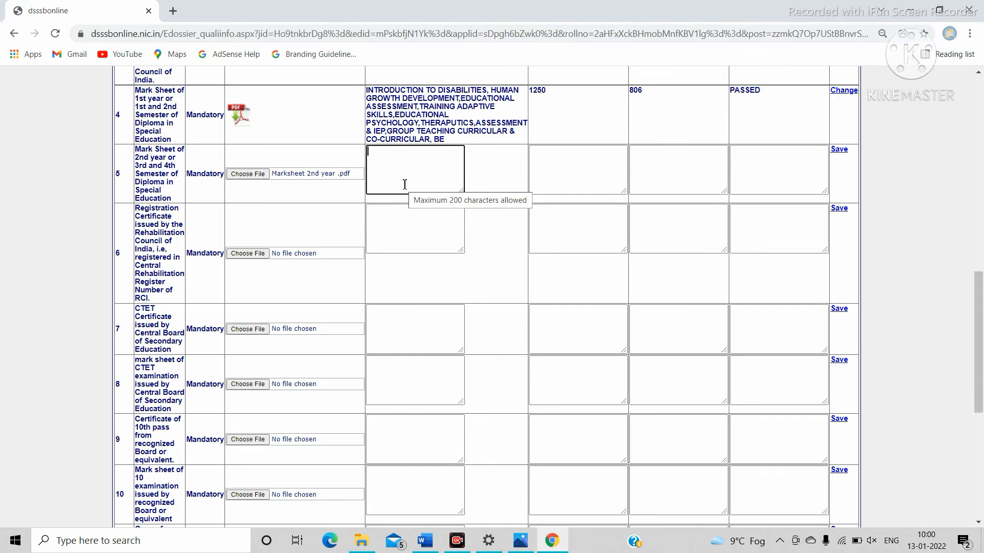
key(ctrl+v)
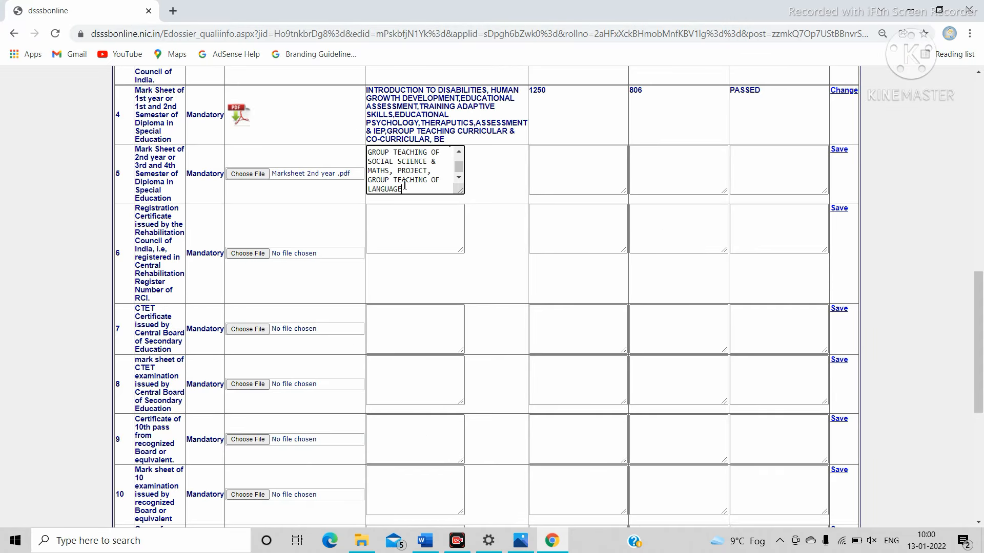
Enter 1250 maximum marks, 873 marks obtained and the remark PASSED for the second-year diploma mark sheet.
click(547, 160)
text(1250)
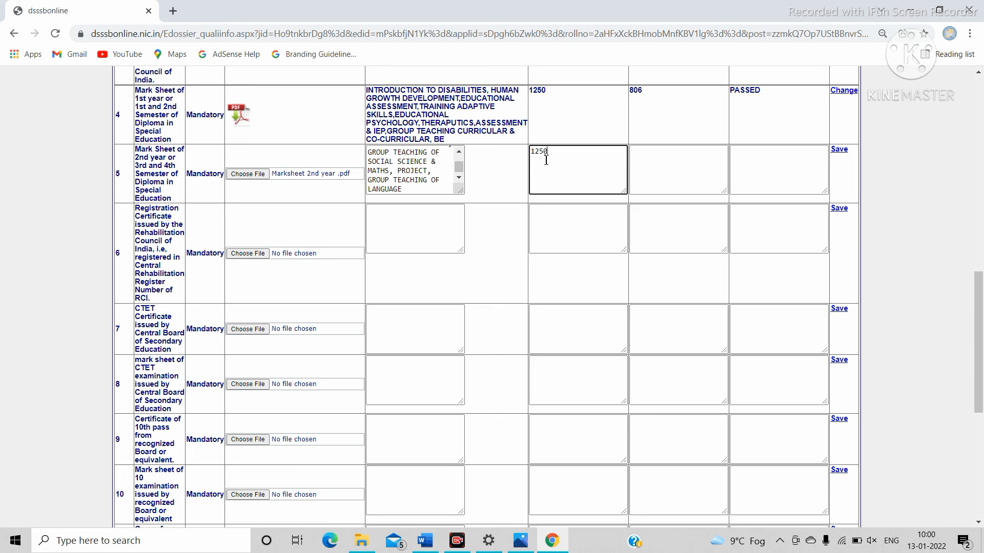
click(660, 166)
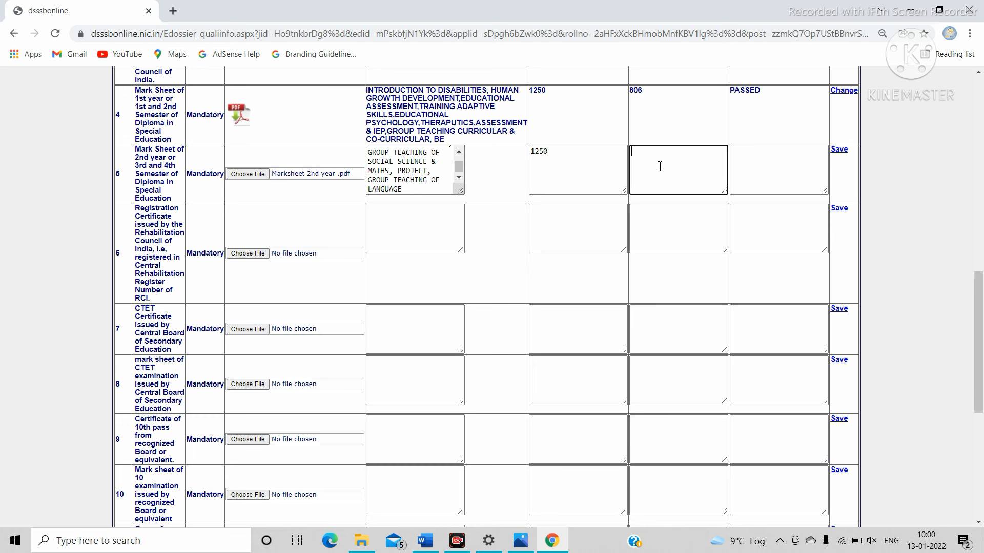
text(873)
click(779, 164)
text(PASSED)
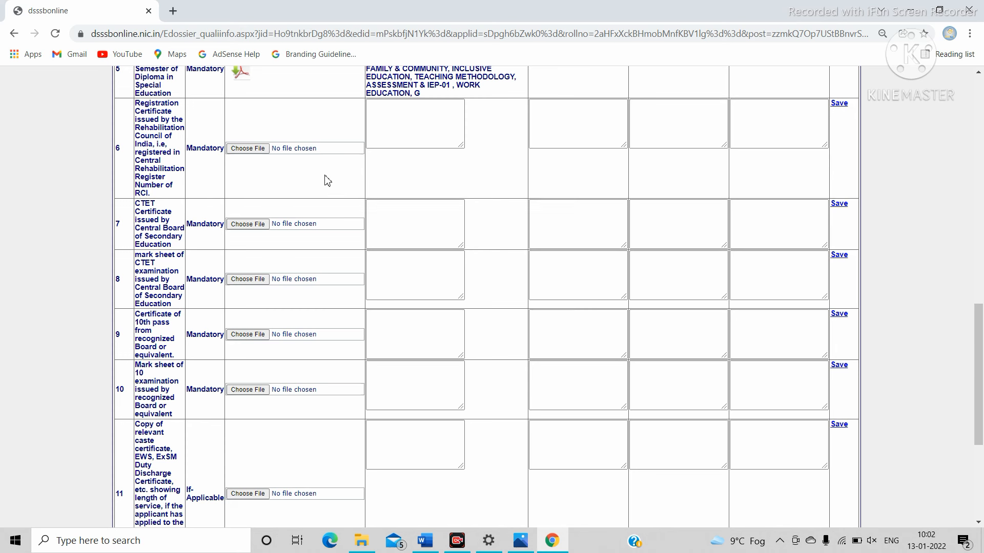
Attach the RCI REGISTRATION file from the EDOSSIER folder as the Rehabilitation Council of India registration certificate.
click(251, 149)
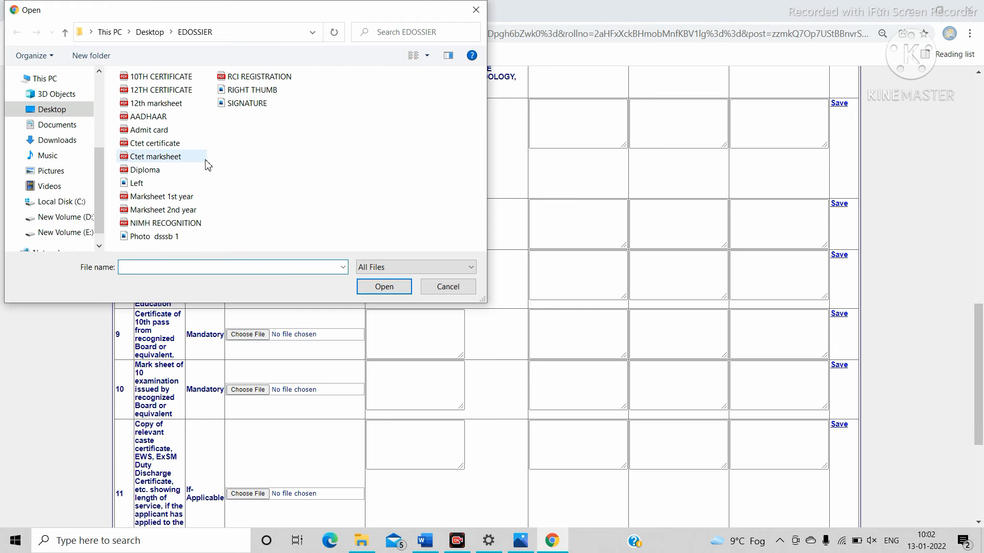
click(244, 79)
click(373, 288)
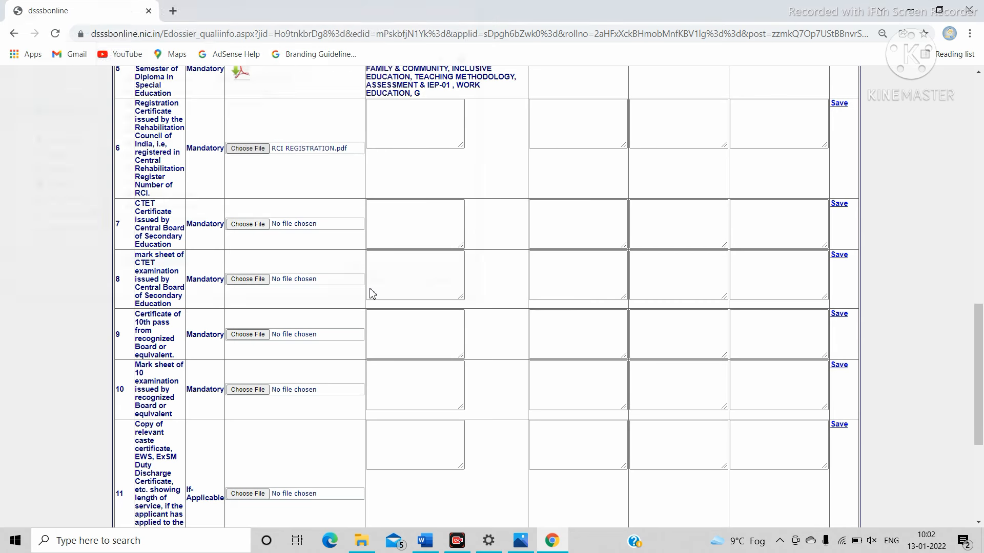
Copy "DIPLOMA IN SPECIAL EDUCATION(MENTAL RETARDATION)" from the Word document into the RCI registration certificate's Subjects in Chrome.
click(405, 119)
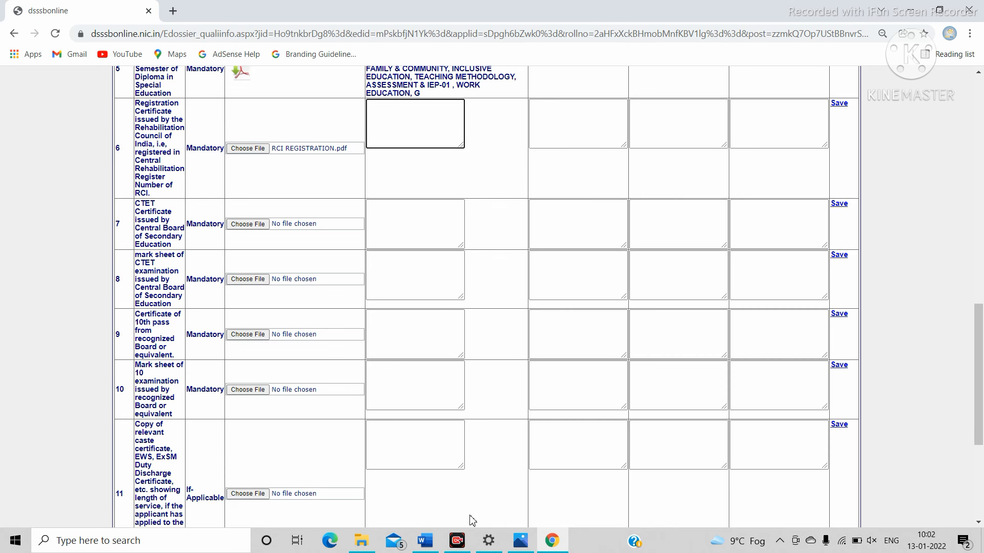
click(425, 541)
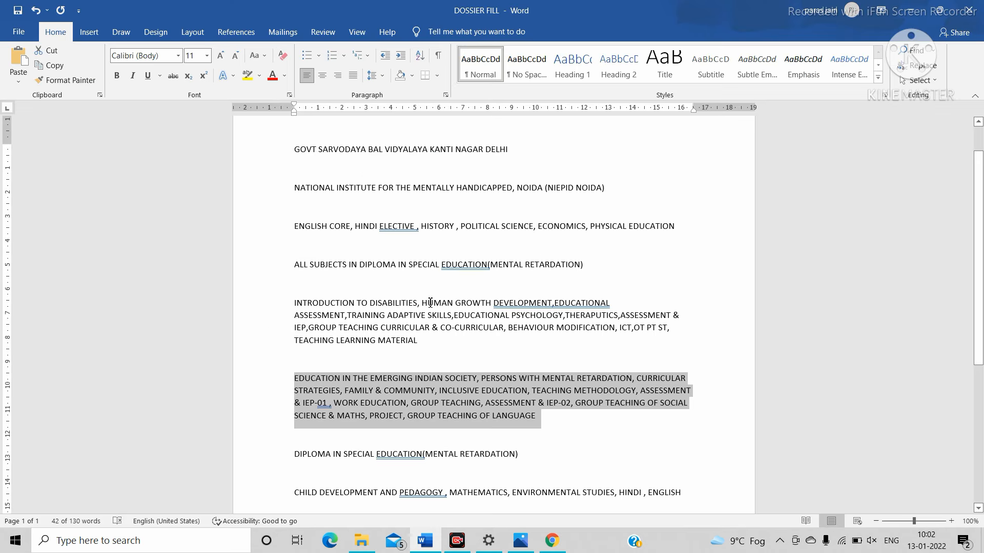
scroll(517, 402, down, 2)
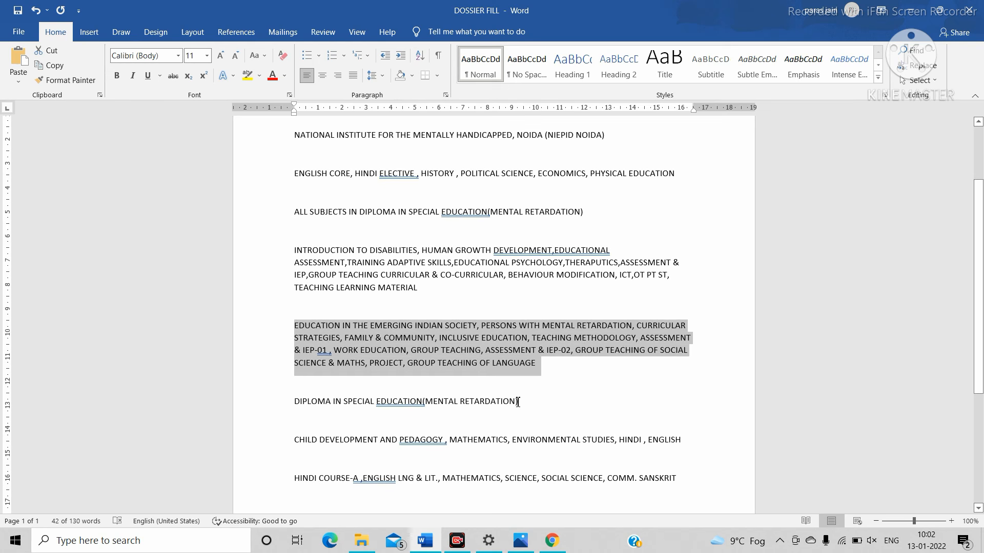
triple_click(517, 402)
key(ctrl+c)
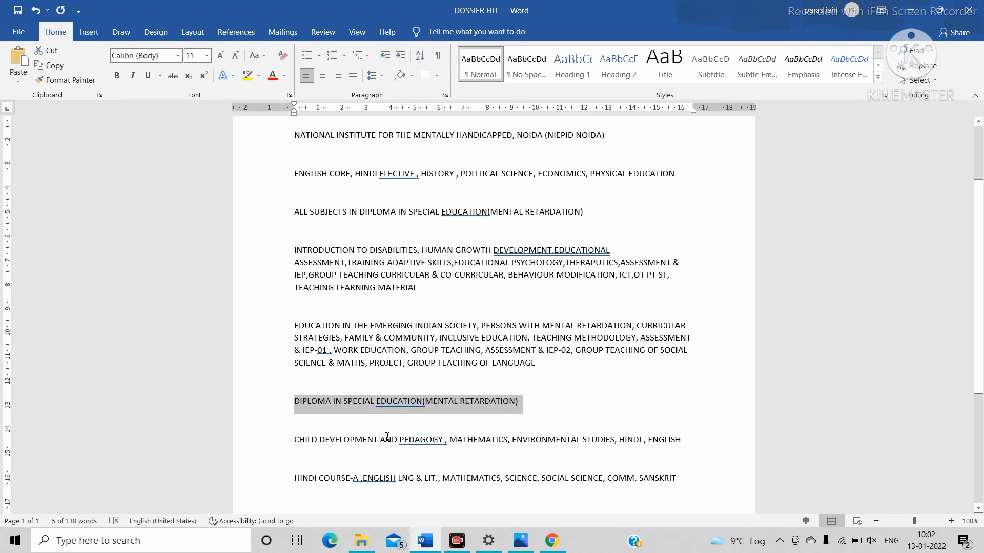
click(543, 548)
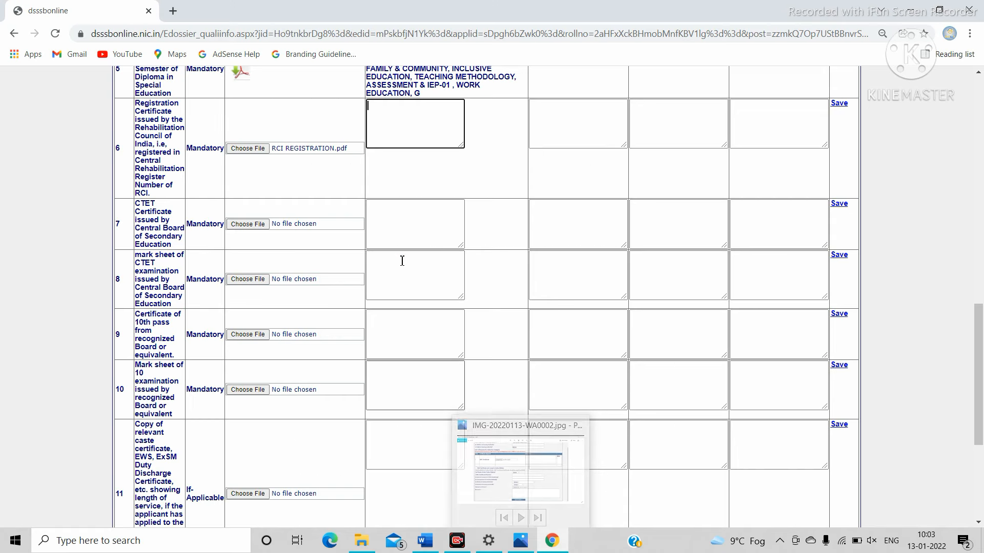
click(371, 114)
key(ctrl+v)
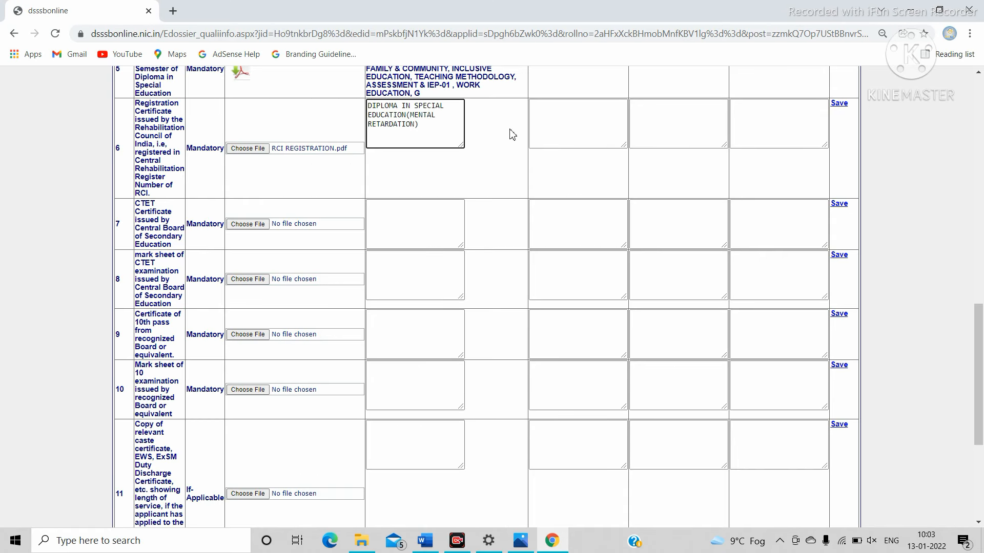
Enter 2500 maximum marks, 1679 marks obtained and the remark PASSED for the RCI registration certificate.
click(558, 117)
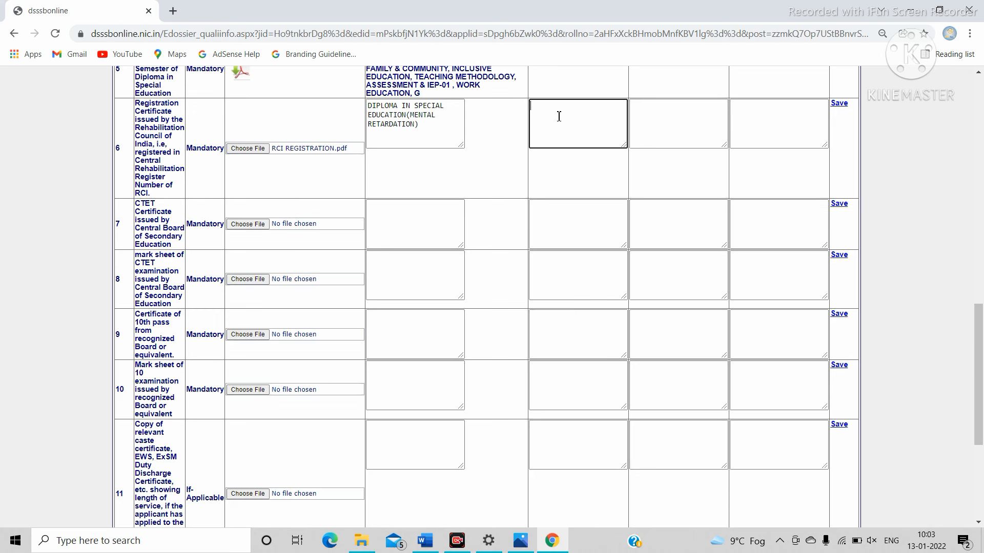
text(2500)
click(669, 123)
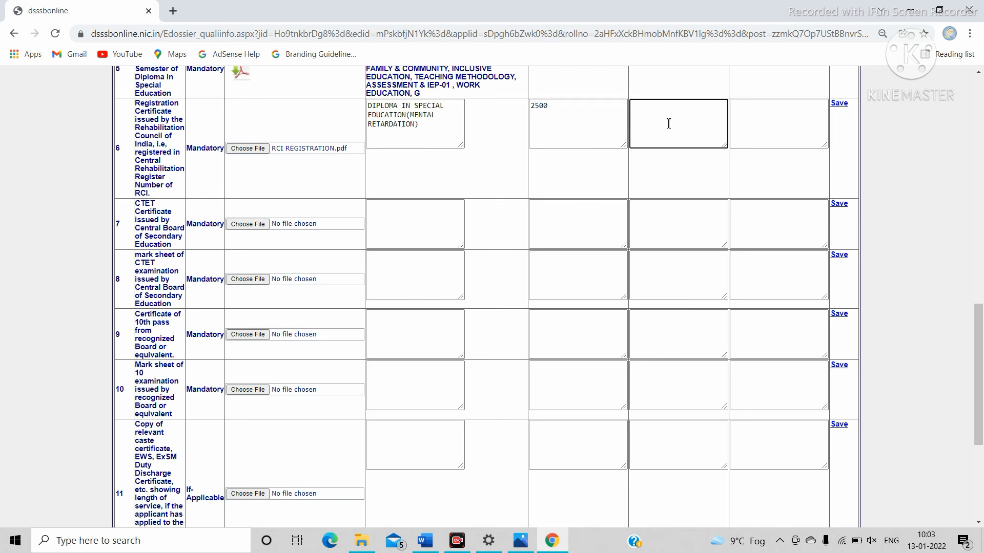
text(1679)
click(762, 114)
text(PA)
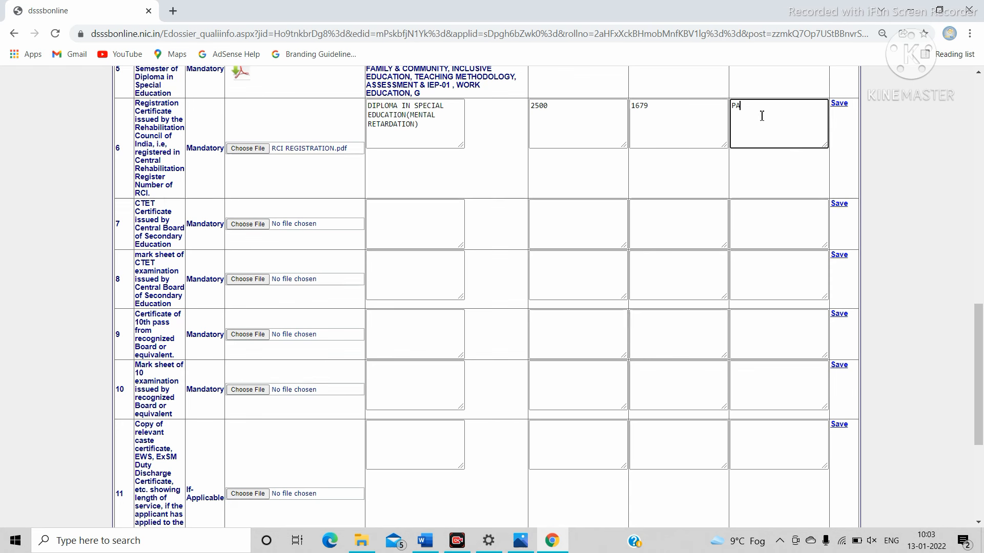
text(SSED)
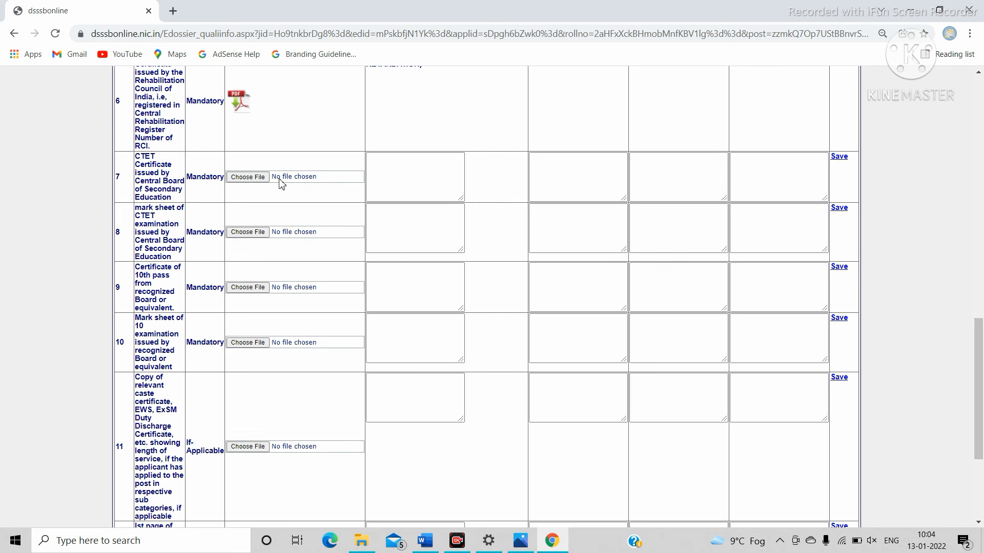
Attach the Ctet certificate file from the EDOSSIER folder as the CTET certificate.
click(248, 178)
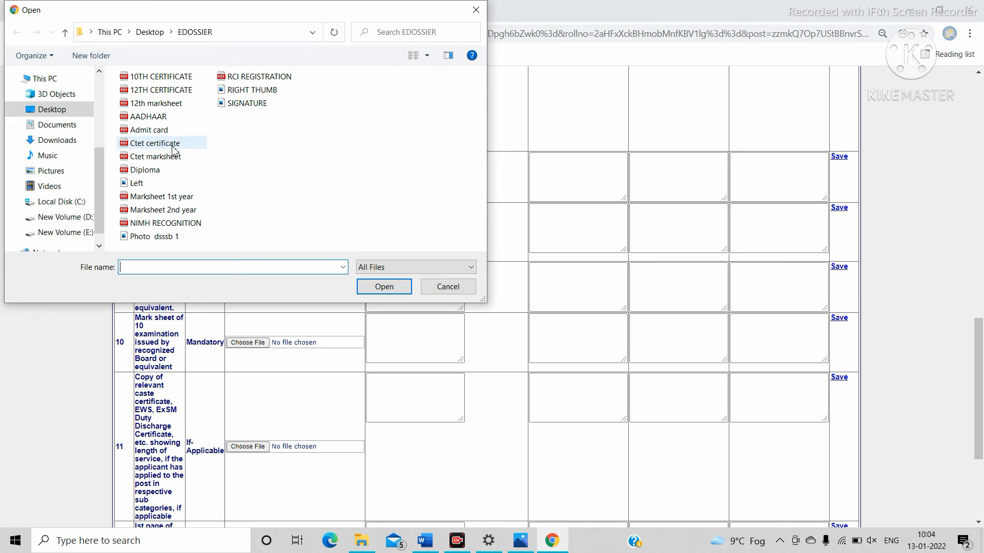
click(174, 145)
click(384, 287)
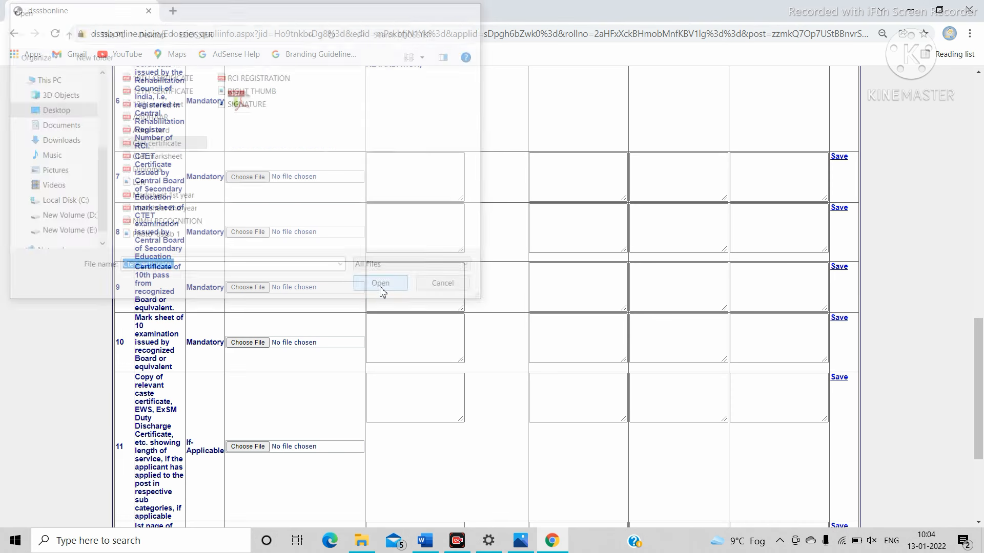
Copy the subject list starting "CHILD DEVELOPMENT AND PEDAGOGY" from the Word document into the CTET certificate's Subjects in Chrome.
click(401, 184)
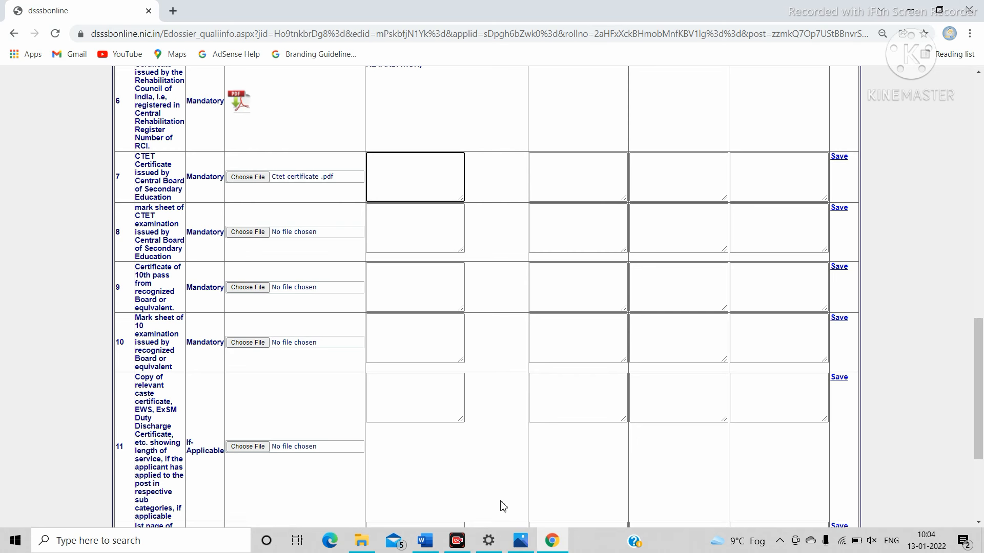
click(424, 541)
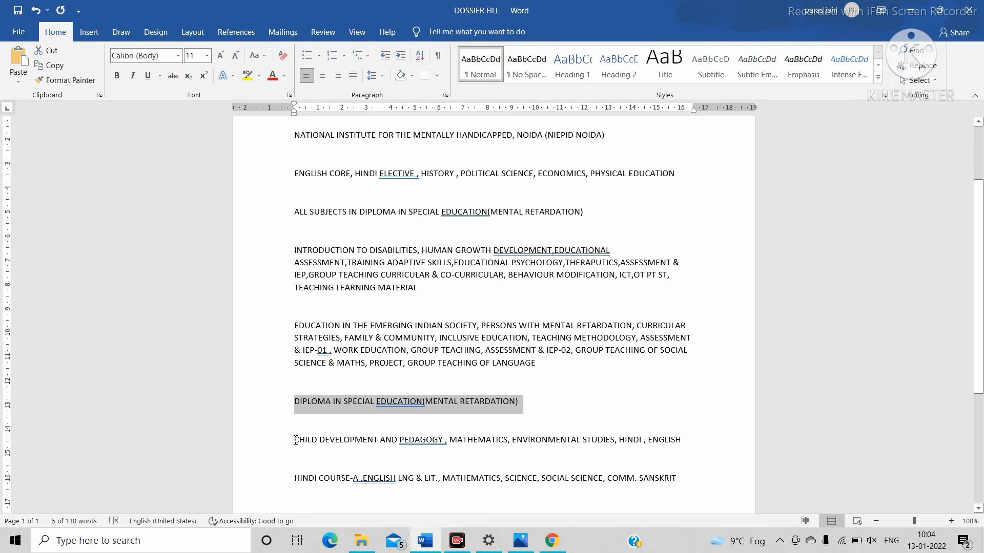
drag(295, 441, 727, 439)
key(ctrl+c)
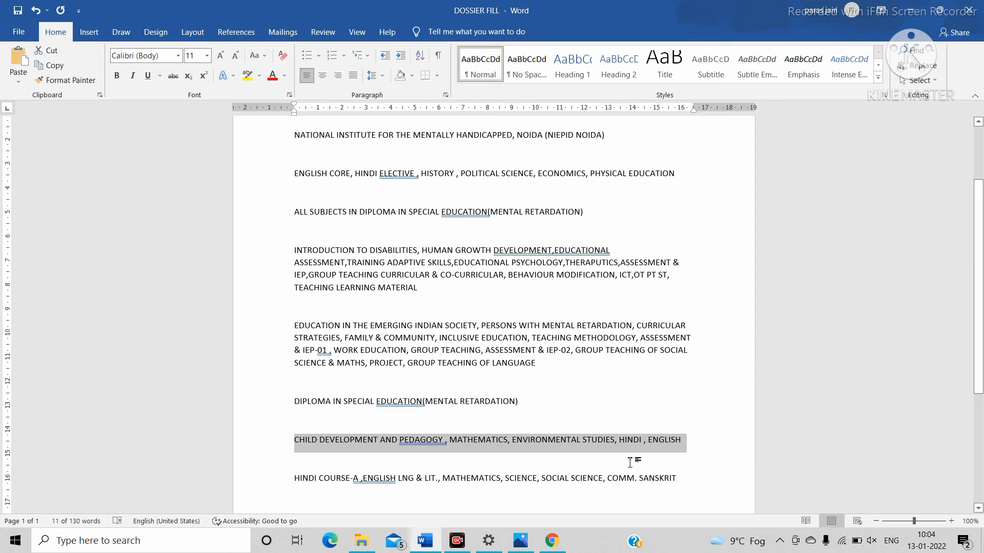
click(552, 541)
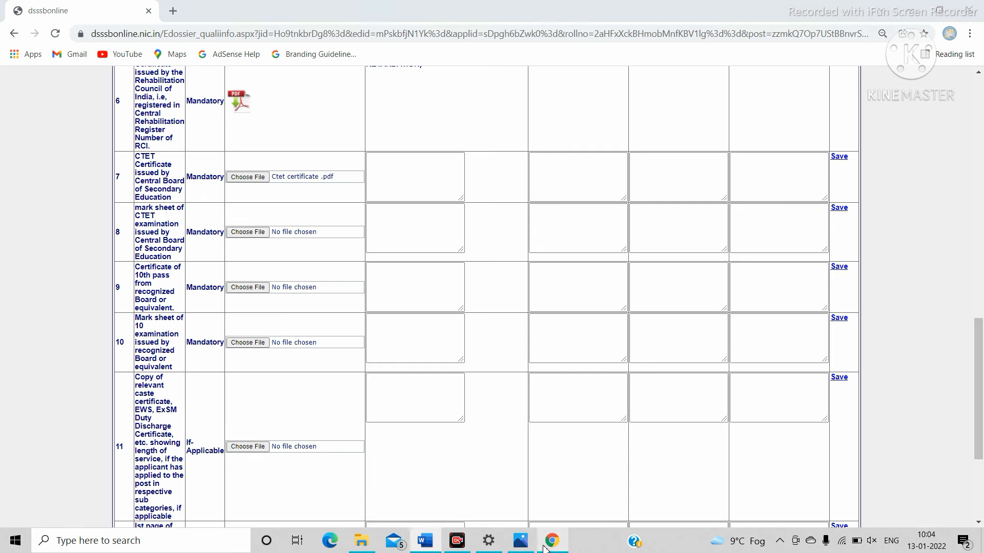
key(ctrl+v)
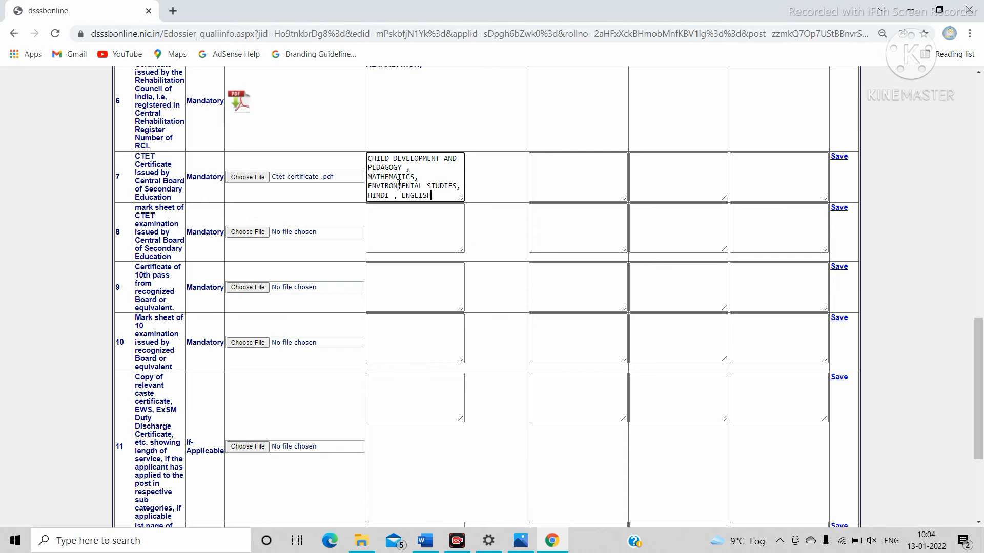
Enter 150 maximum marks, 99 marks obtained and the remark PASSED for the CTET certificate.
click(552, 162)
text(150)
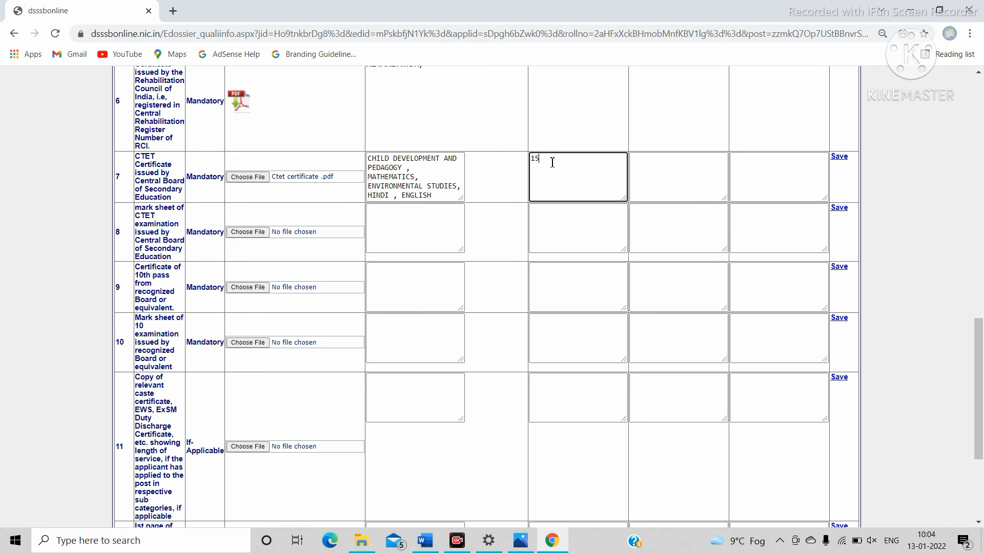
key(Tab)
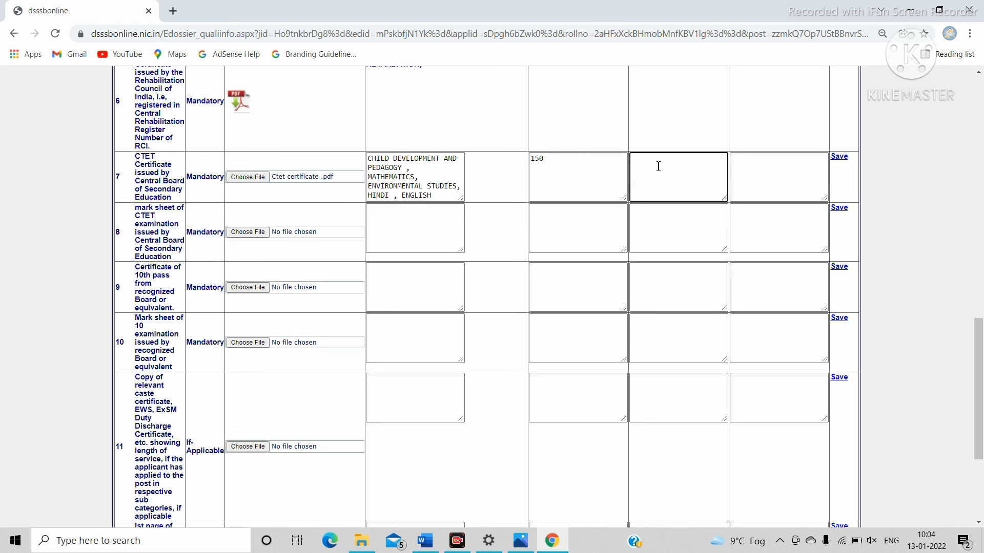
text(99)
key(Tab)
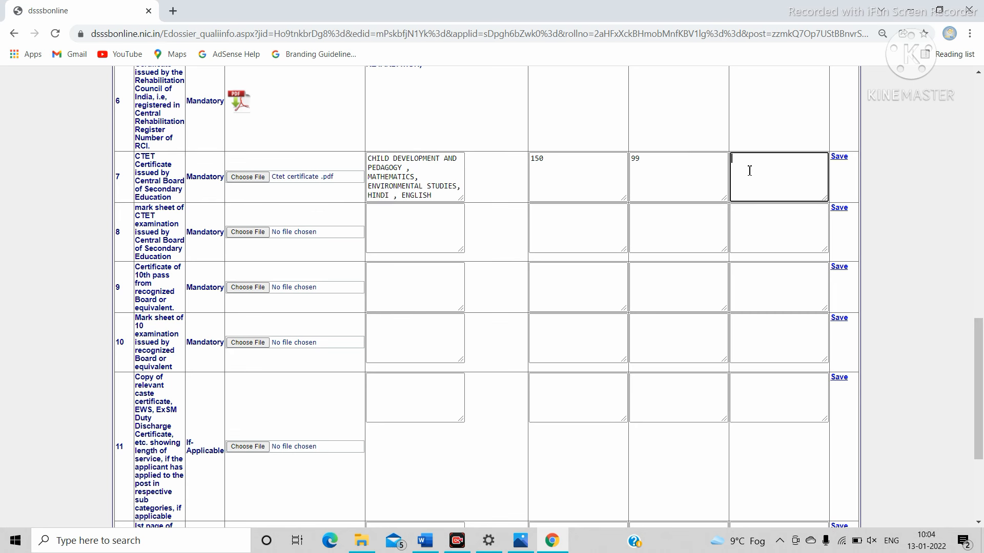
text(PASSED)
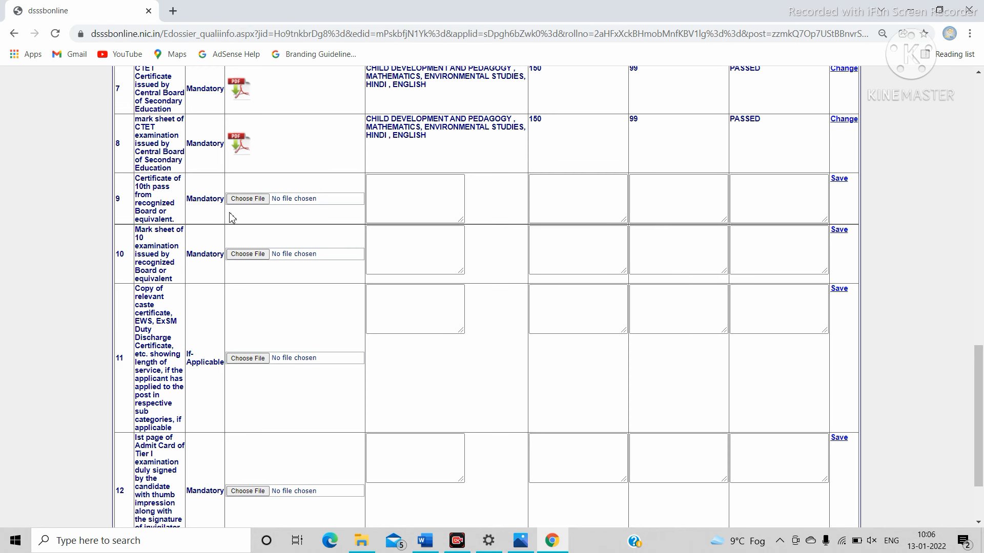
Attach the 10TH CERTIFICATE file from the EDOSSIER folder as the 10th pass certificate.
click(257, 200)
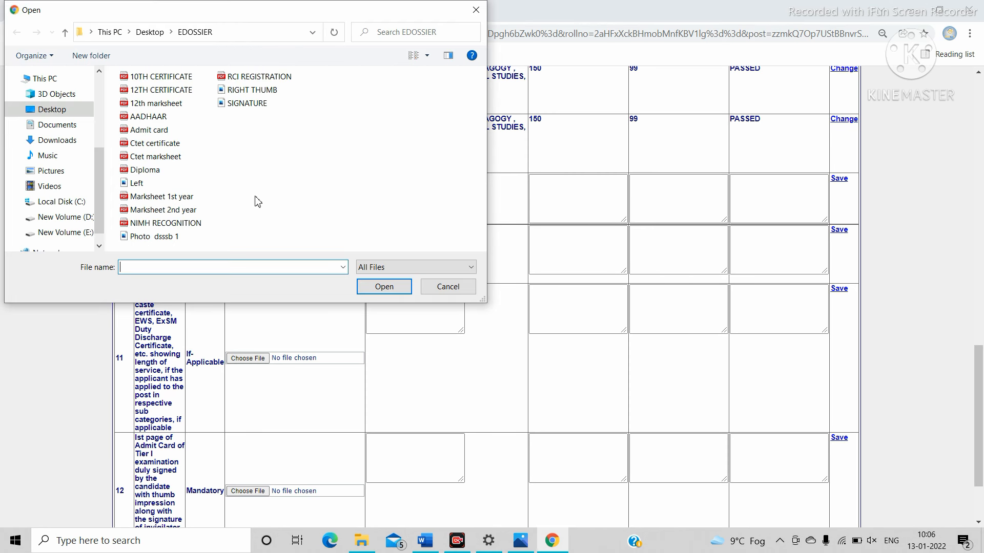
click(179, 81)
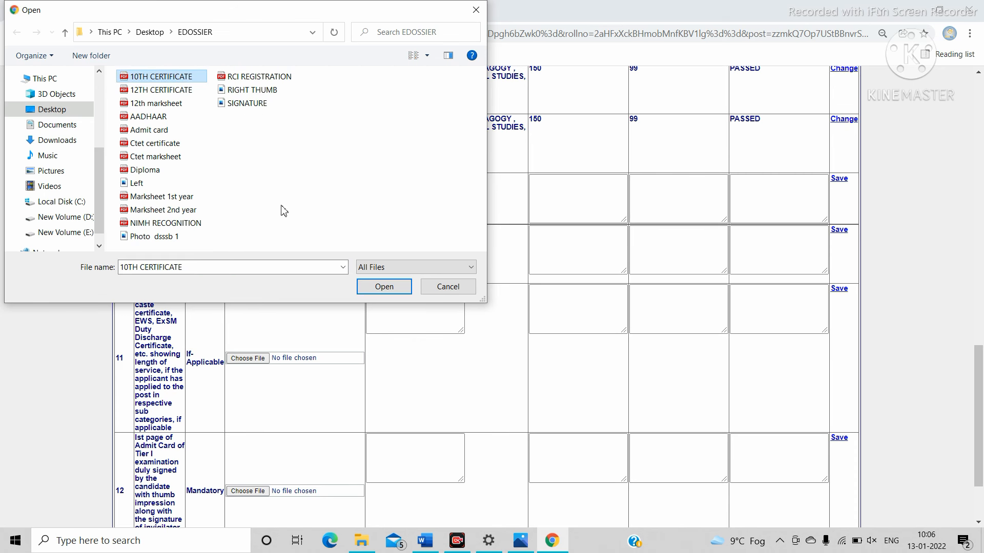
click(385, 290)
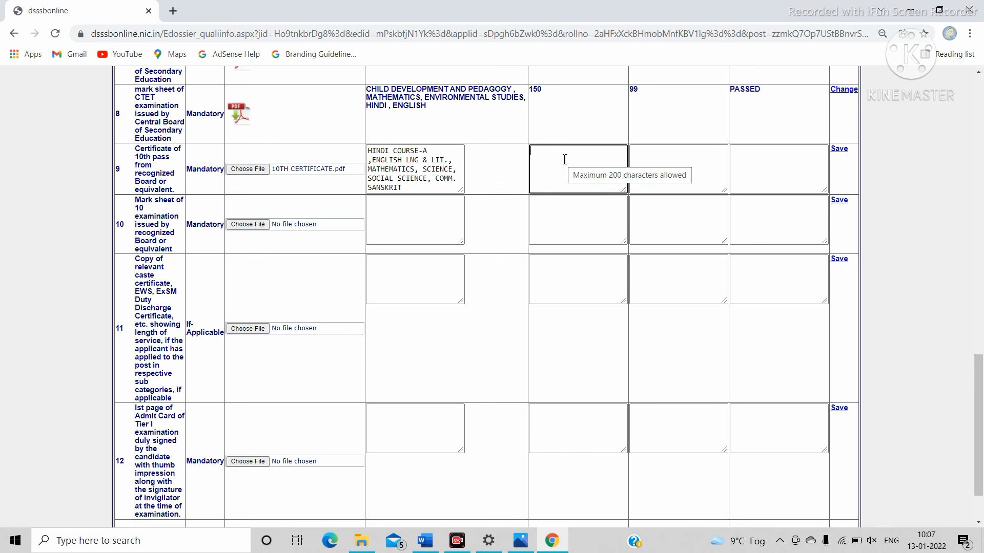
Enter 10 maximum marks, 6.2 marks obtained and the remark CGPA OBTAINED for the 10th pass certificate, and save the entry.
text(10)
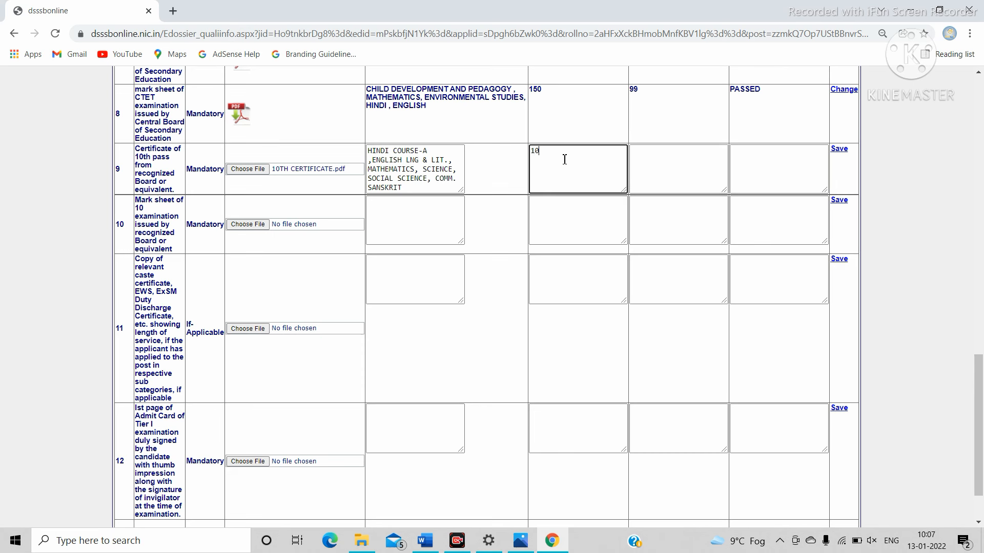
click(650, 155)
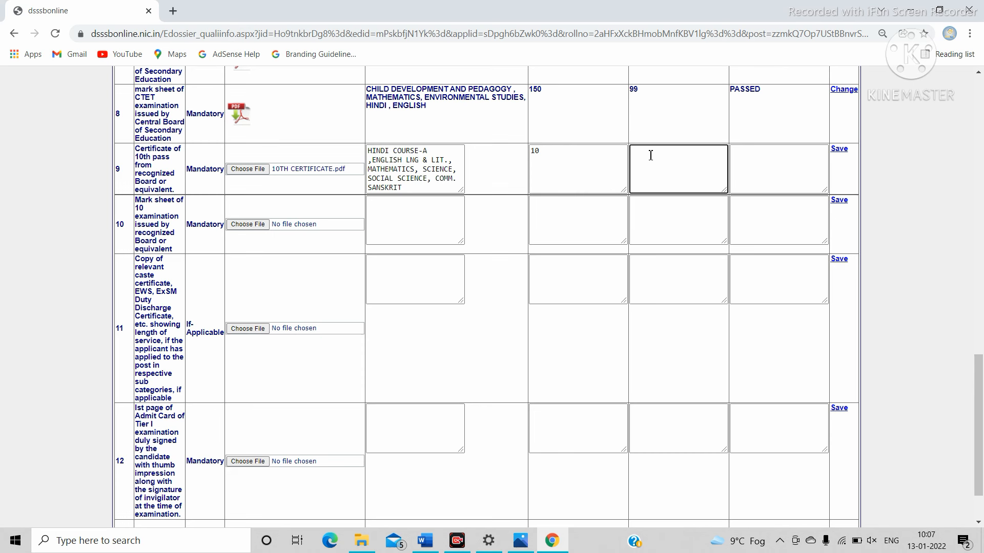
text(602)
key(BackSpace)
key(BackSpace)
text(.2)
click(760, 163)
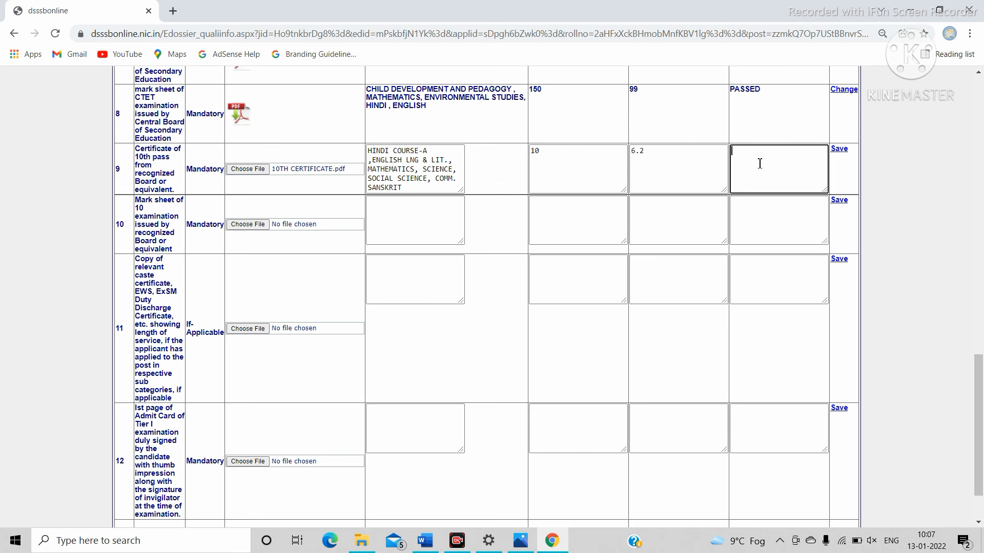
text(CGPA OBTAINED)
click(839, 150)
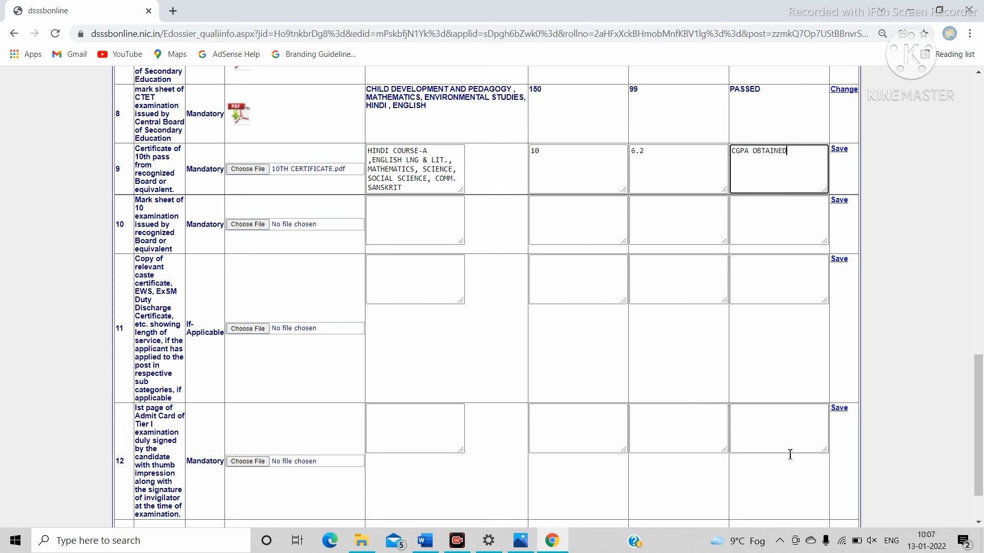
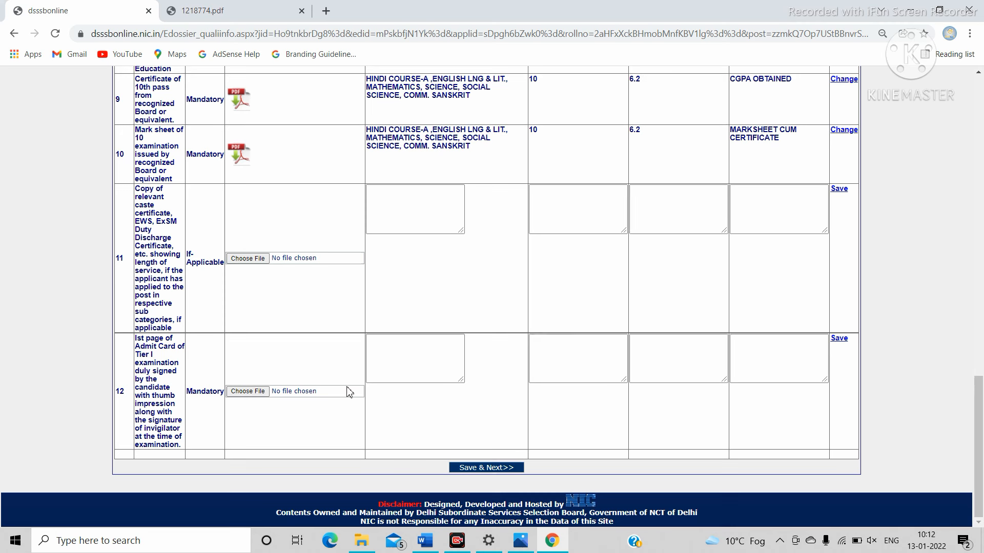
Attach the Admit card file from the EDOSSIER folder as the Tier I admit card's first page and enter the remark ADMIT CARD.
click(261, 394)
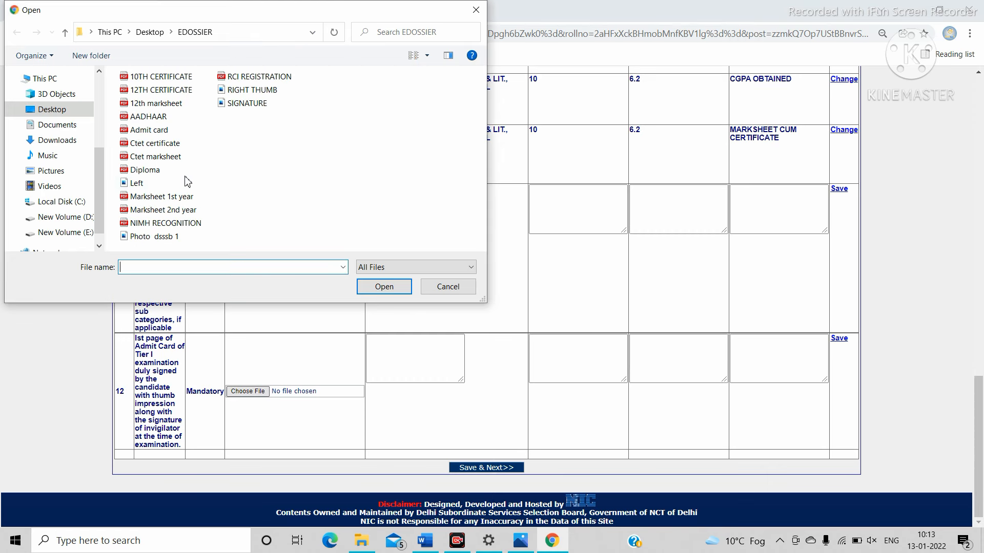
click(168, 131)
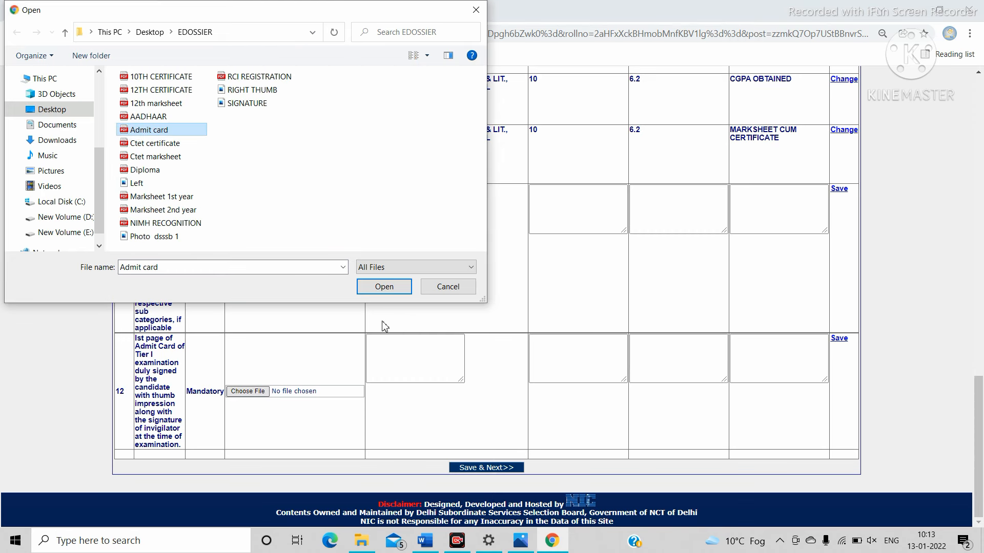
click(383, 287)
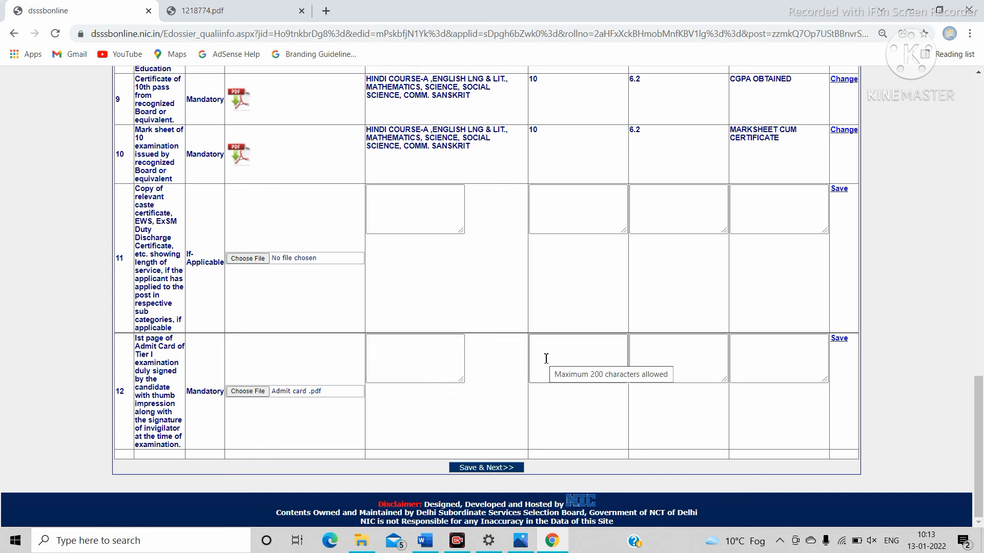
click(758, 354)
text(AD)
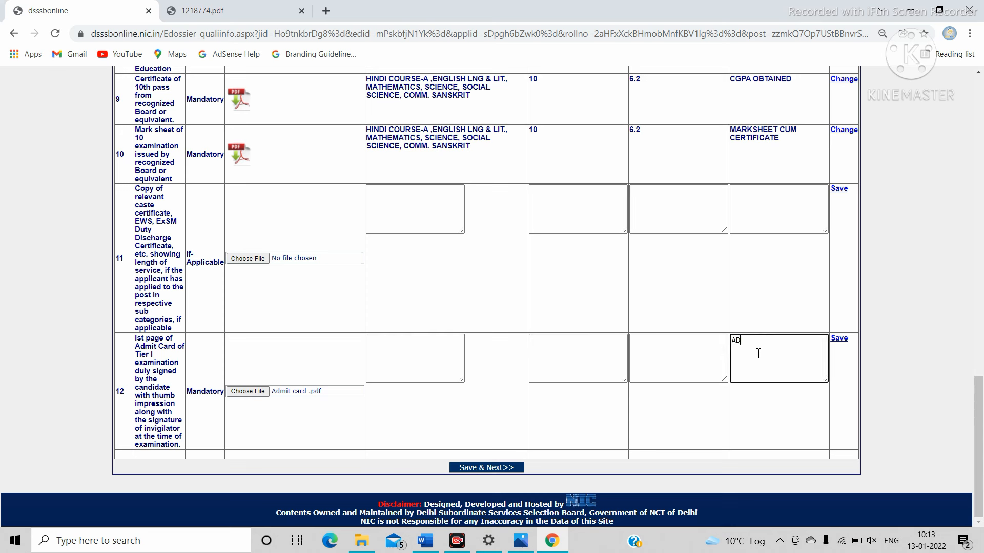
text(MIT CARD)
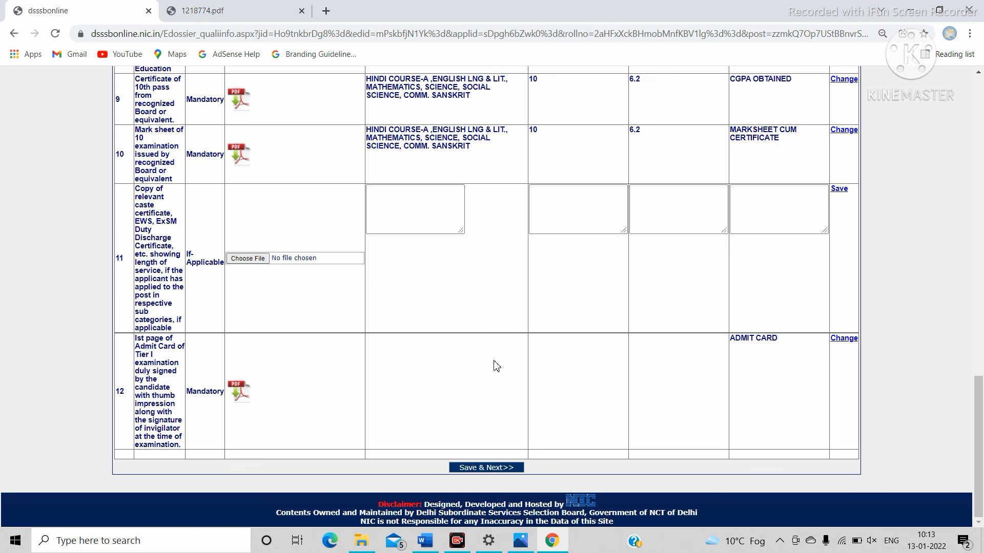
Review the saved qualification document entries and download the uploaded 12th mark sheet PDF to check it.
scroll(496, 365, up, 12)
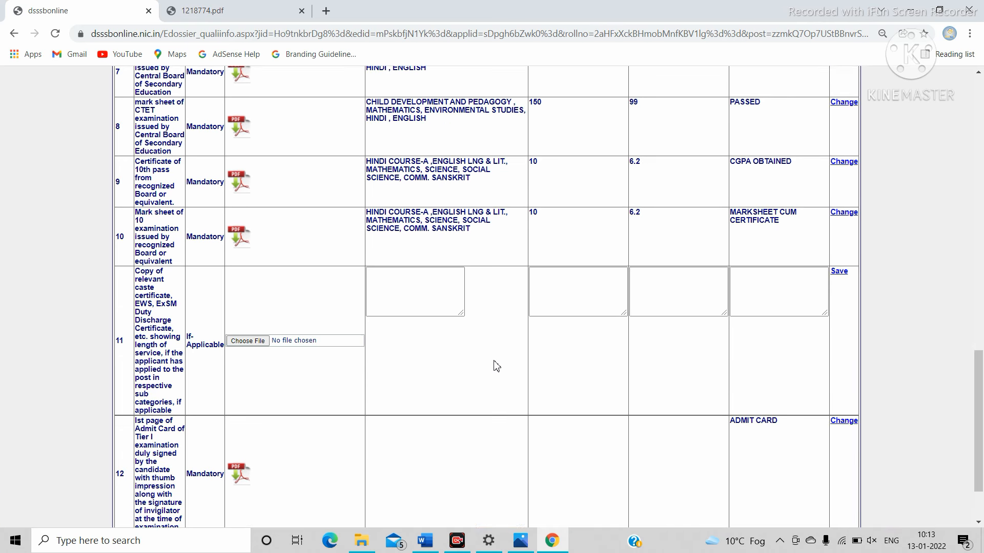
scroll(495, 365, up, 5)
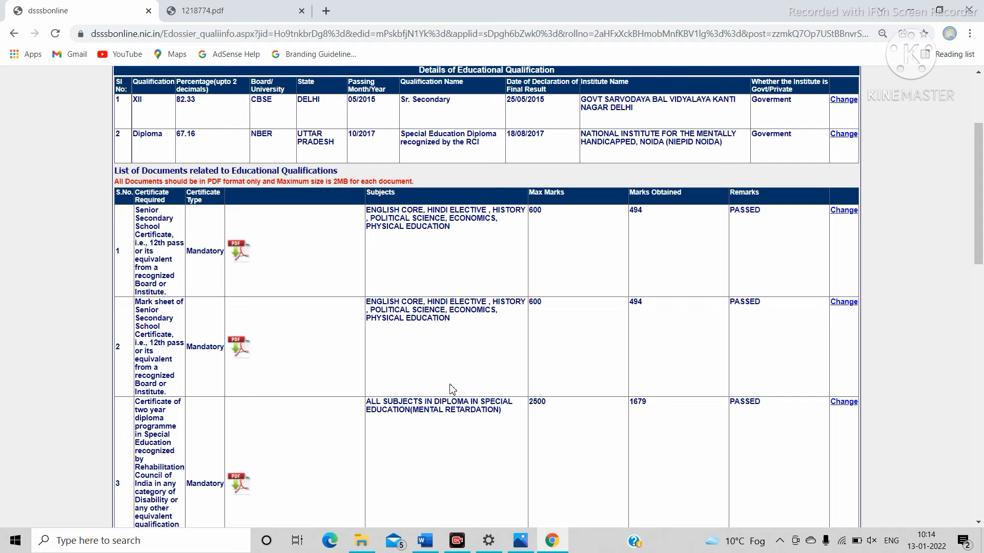
scroll(451, 390, down, 3)
scroll(451, 389, down, 4)
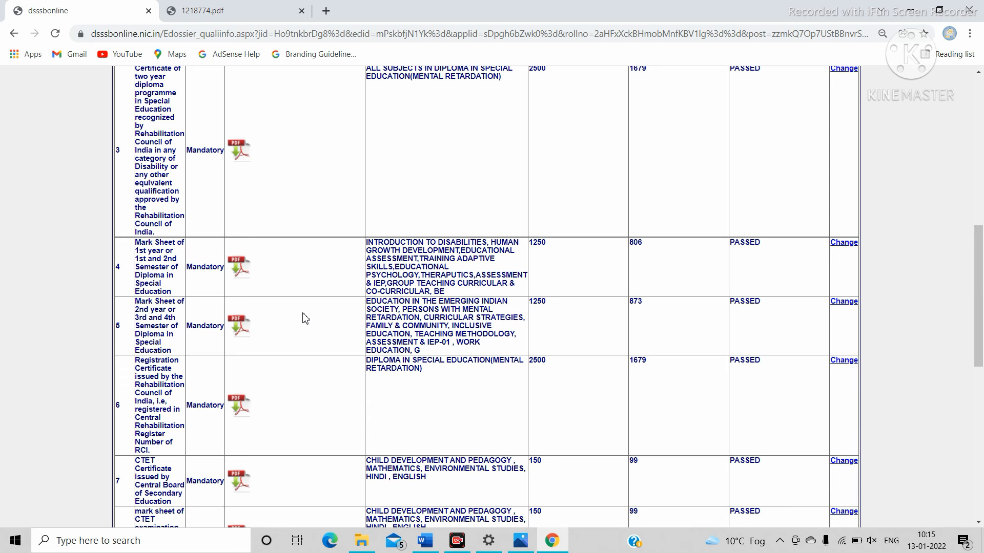
scroll(441, 338, up, 2)
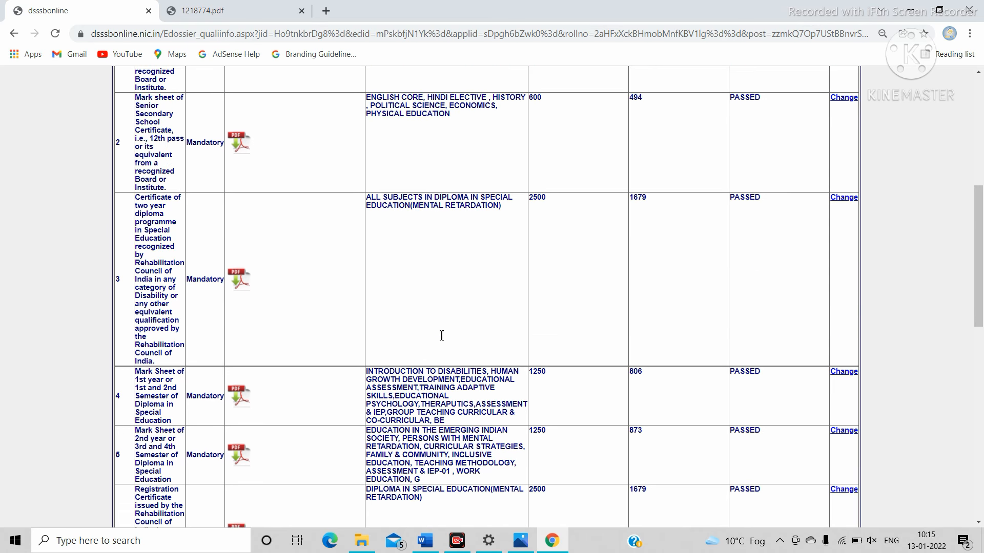
scroll(442, 340, up, 1)
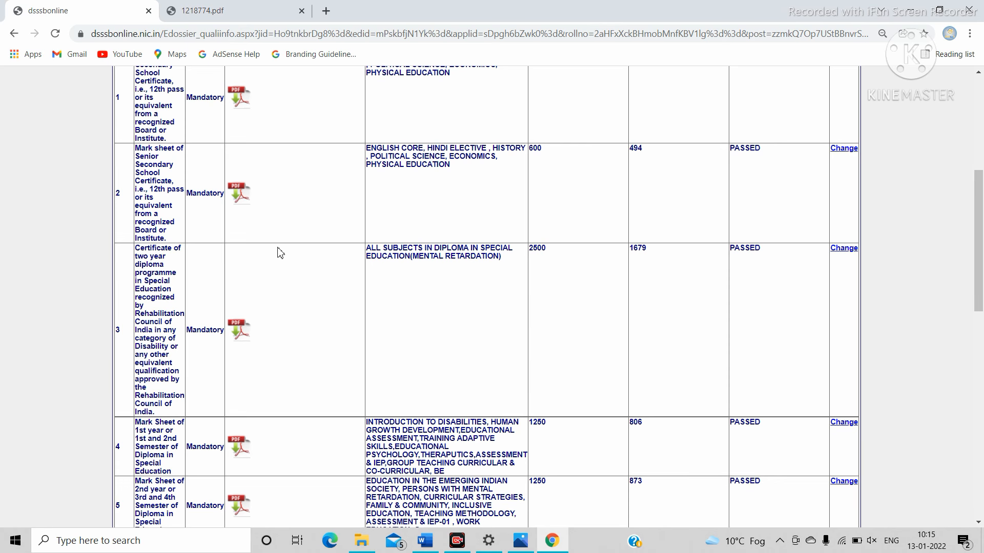
click(239, 195)
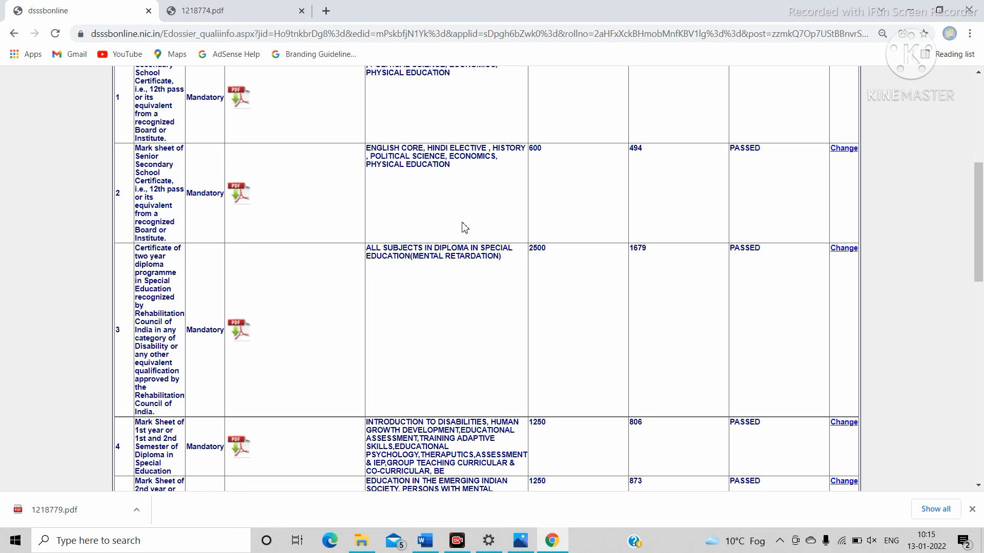
Continue from the qualification documents to the miscellaneous documents page and accept the declaration there, leaving the additional document fields empty.
scroll(464, 227, down, 12)
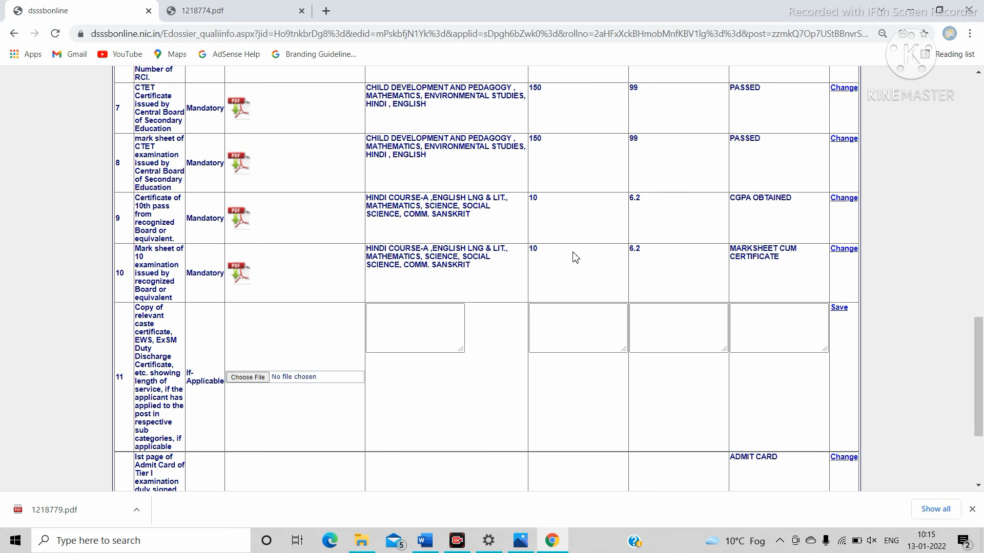
scroll(528, 297, down, 3)
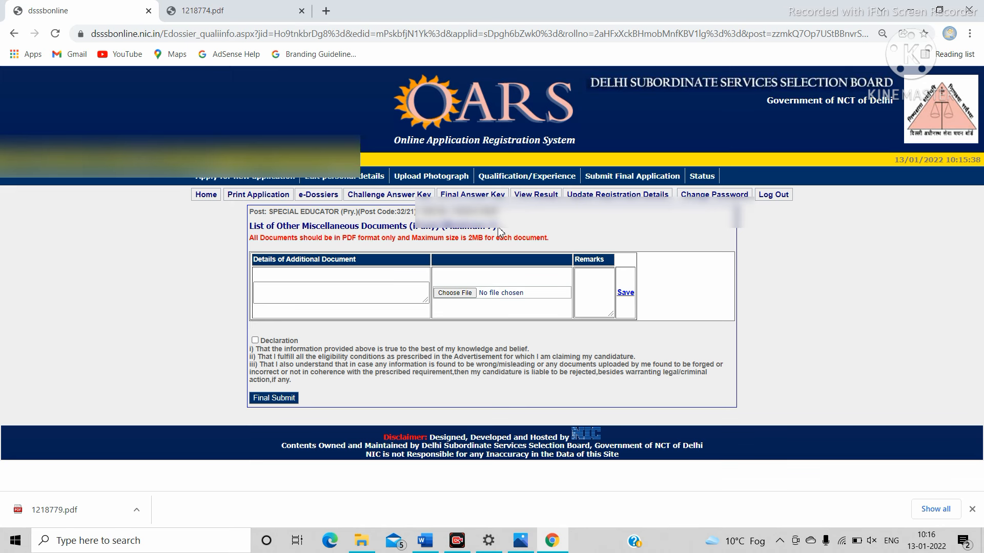
click(310, 289)
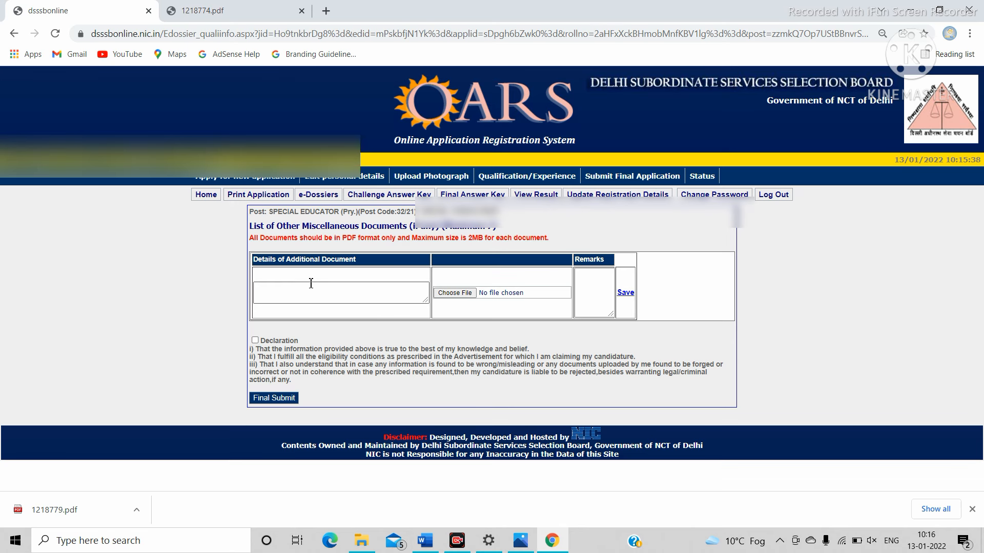
click(316, 298)
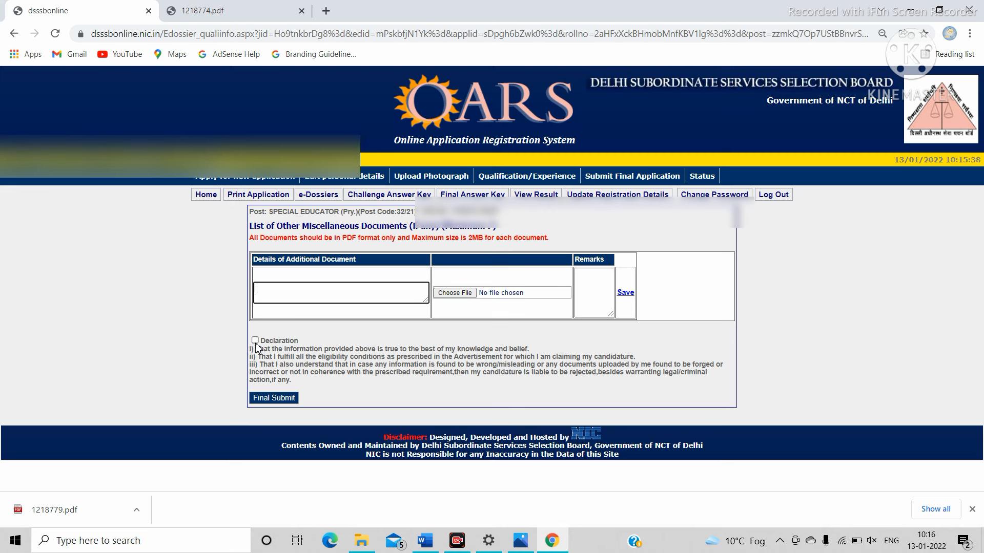
click(846, 517)
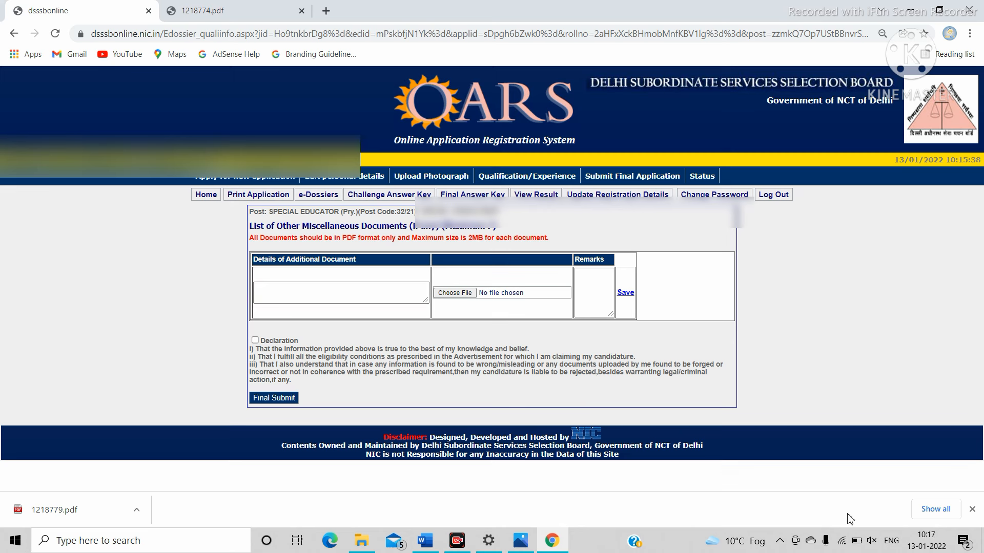
click(255, 341)
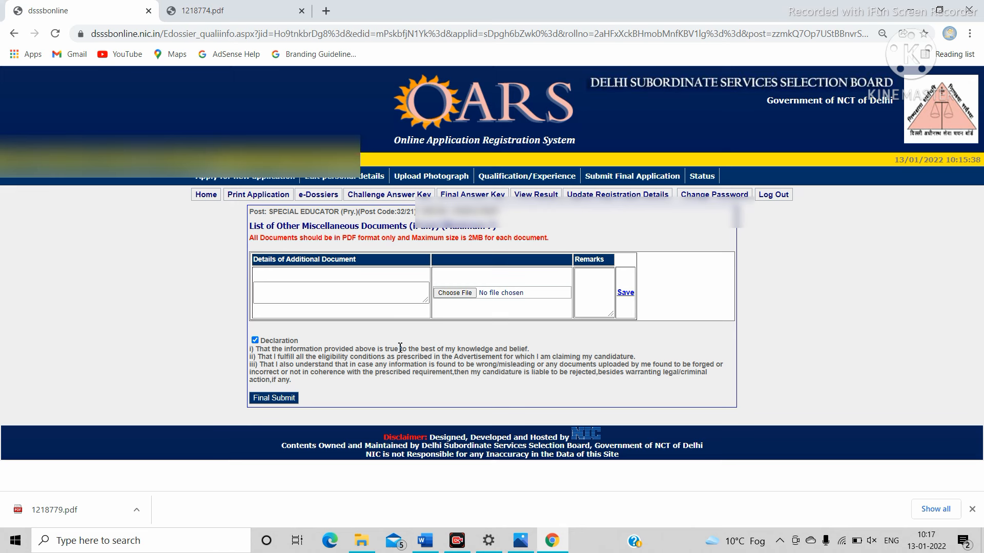